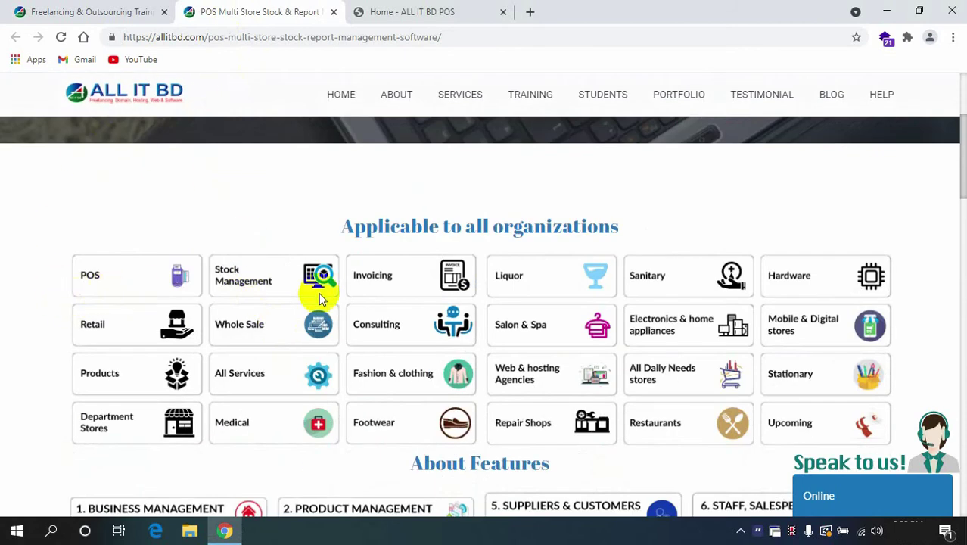
Review the supported organization types and the feature overview on the POS multi-store software page
scroll(357, 298, "down", 2)
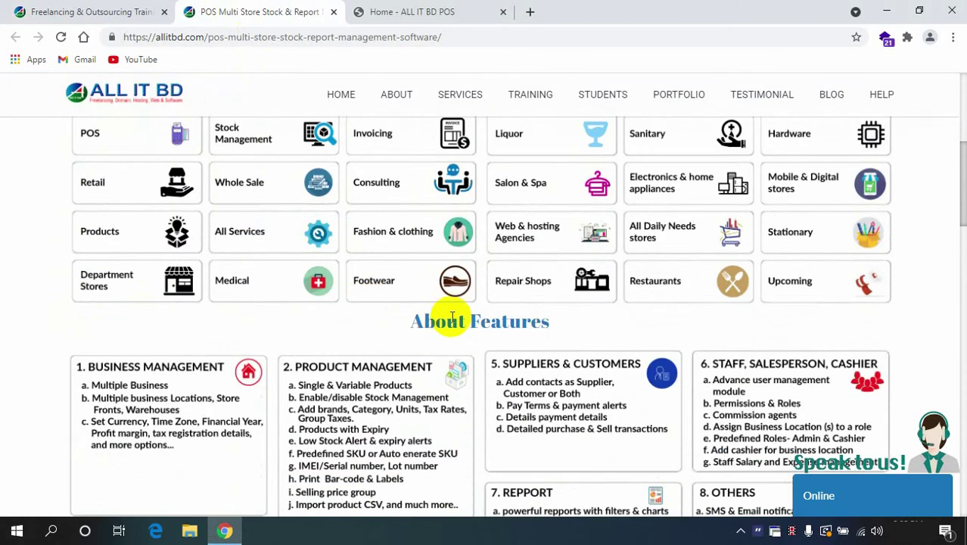
scroll(452, 318, "up", 5)
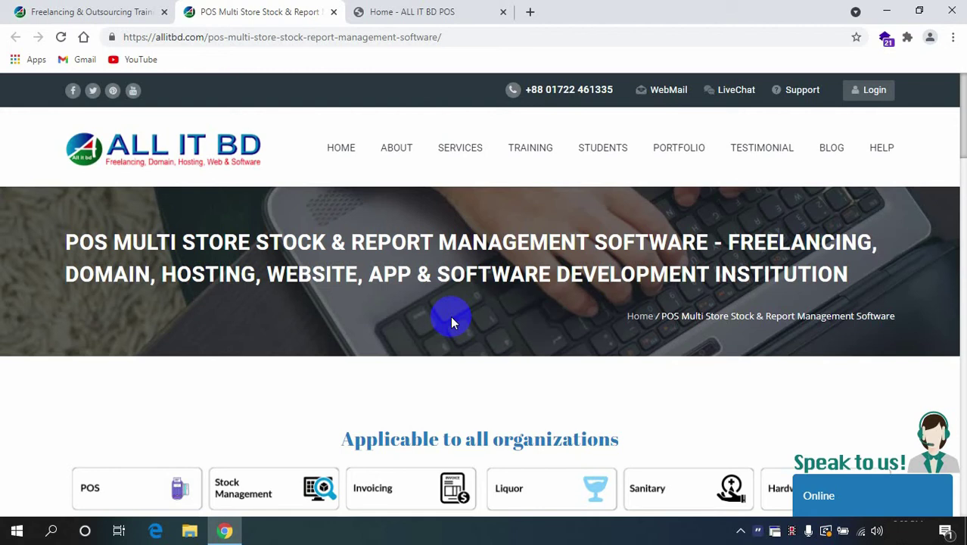
Switch to the ALL IT BD POS dashboard and review its totals, sales charts, payment dues and product stock alert
left_click(362, 11)
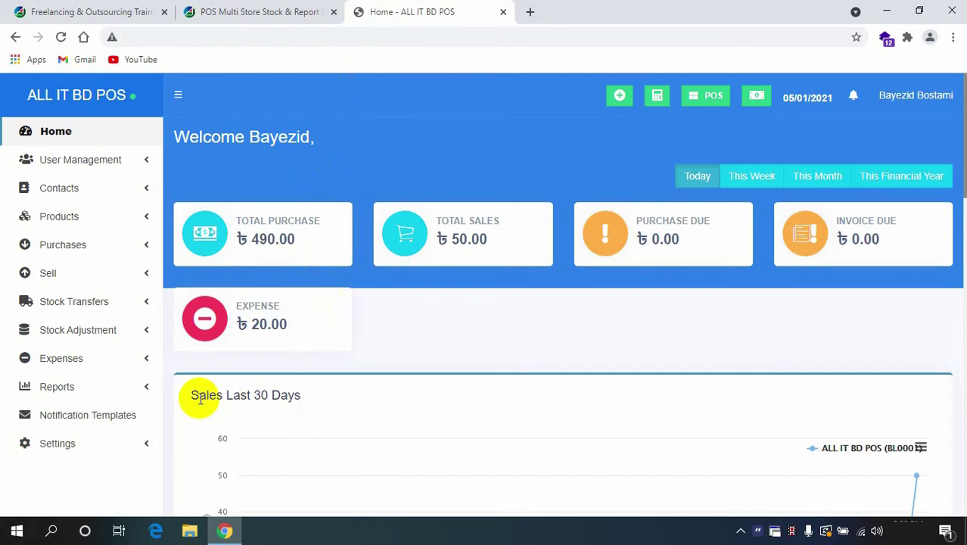
scroll(200, 400, "down", 6)
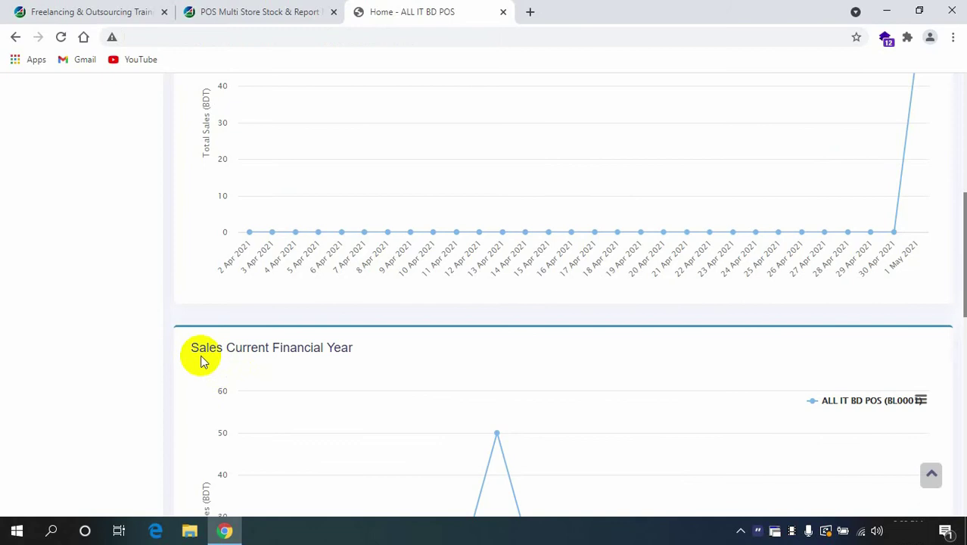
scroll(200, 360, "down", 10)
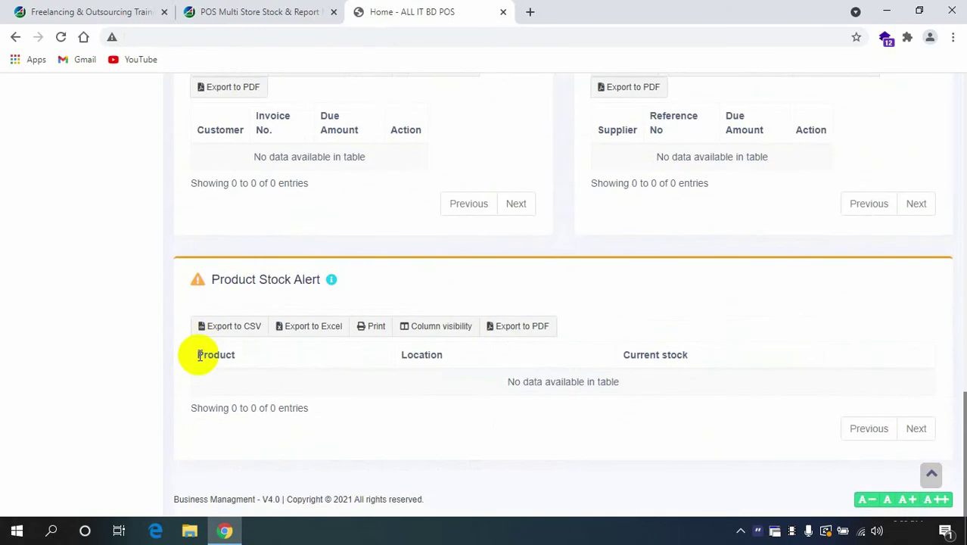
scroll(282, 436, "up", 18)
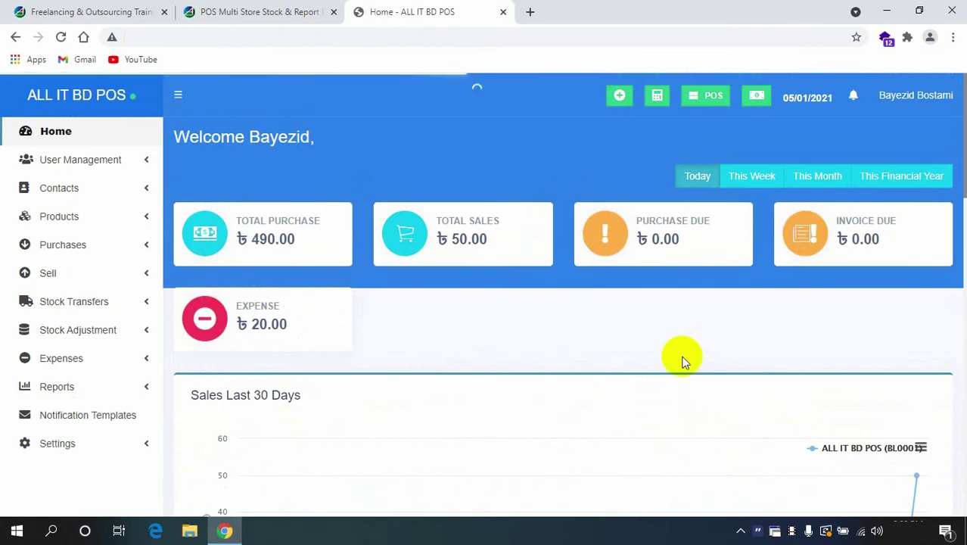
View the Users and Roles pages under User Management
left_click(94, 162)
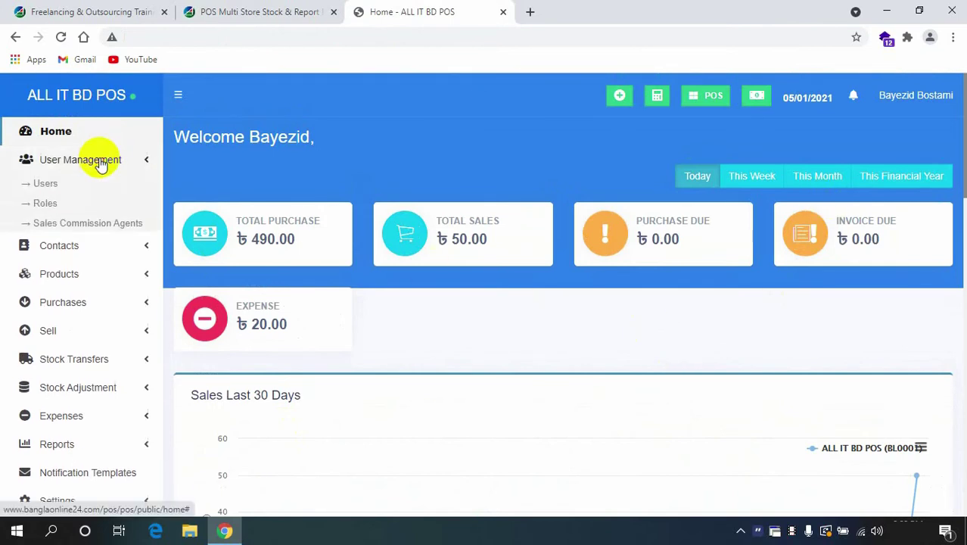
left_click(46, 184)
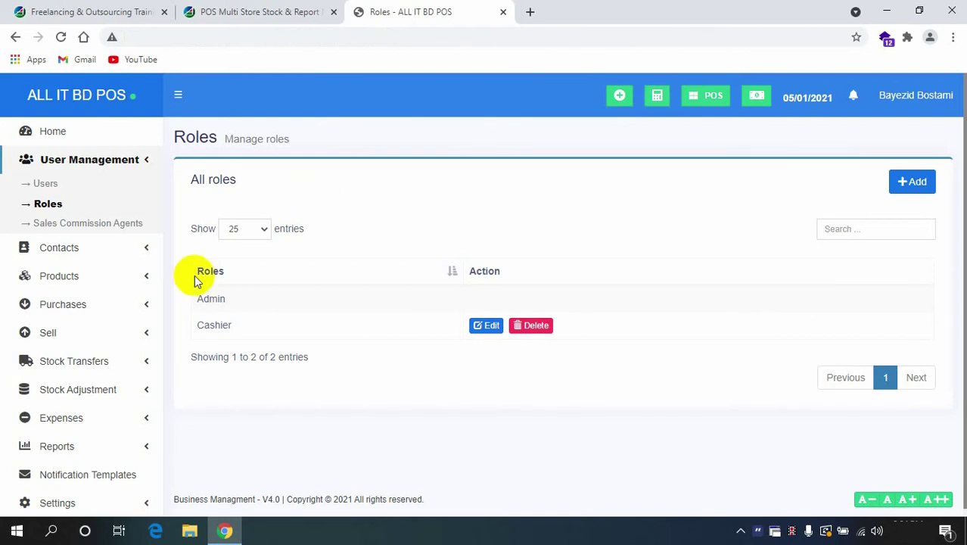
Open the suppliers list and examine the blank new supplier form, including its additional information fields and pay term options
left_click(112, 247)
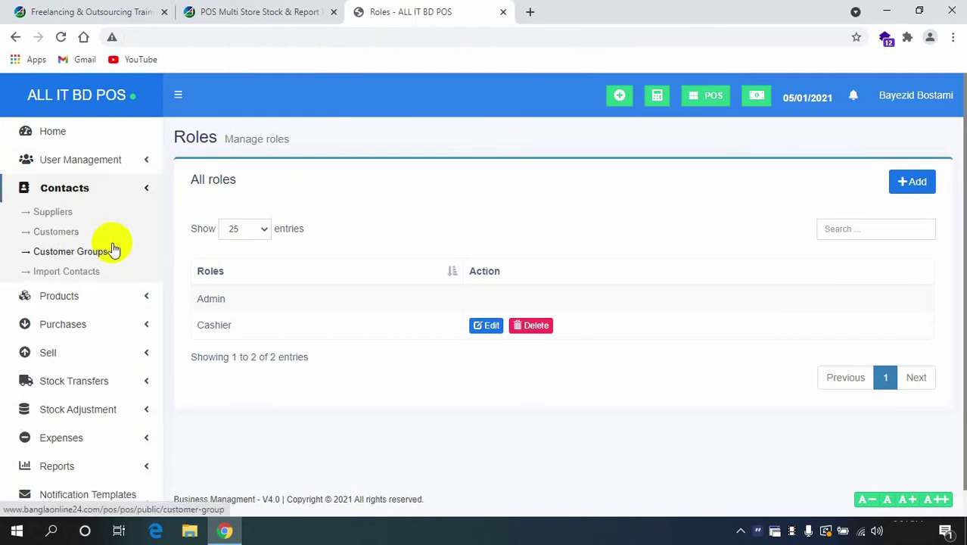
left_click(65, 213)
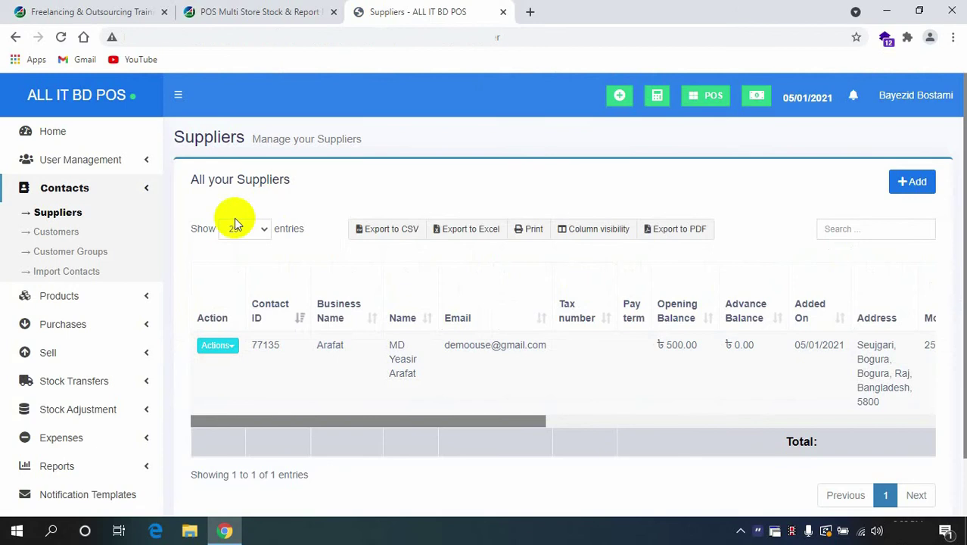
left_click(925, 184)
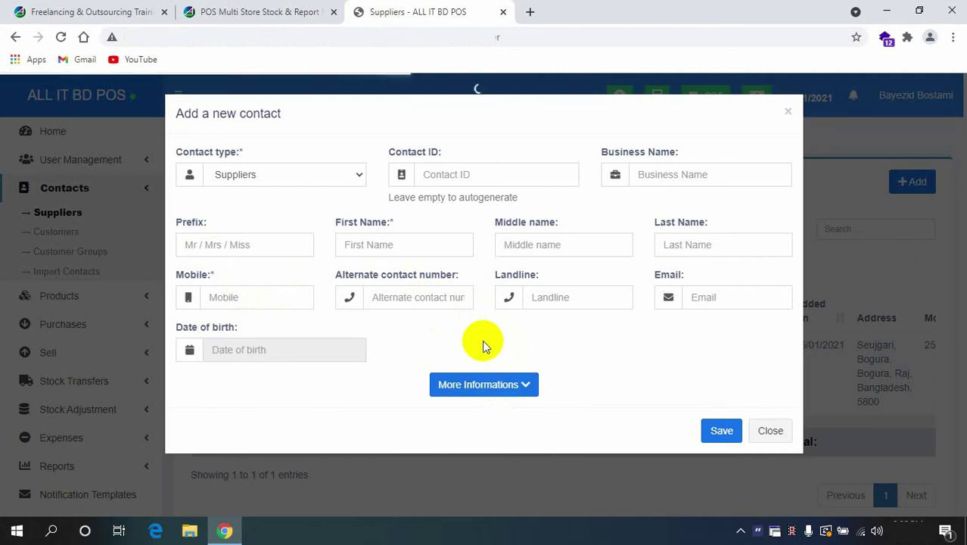
left_click(521, 385)
scroll(542, 383, "down", 2)
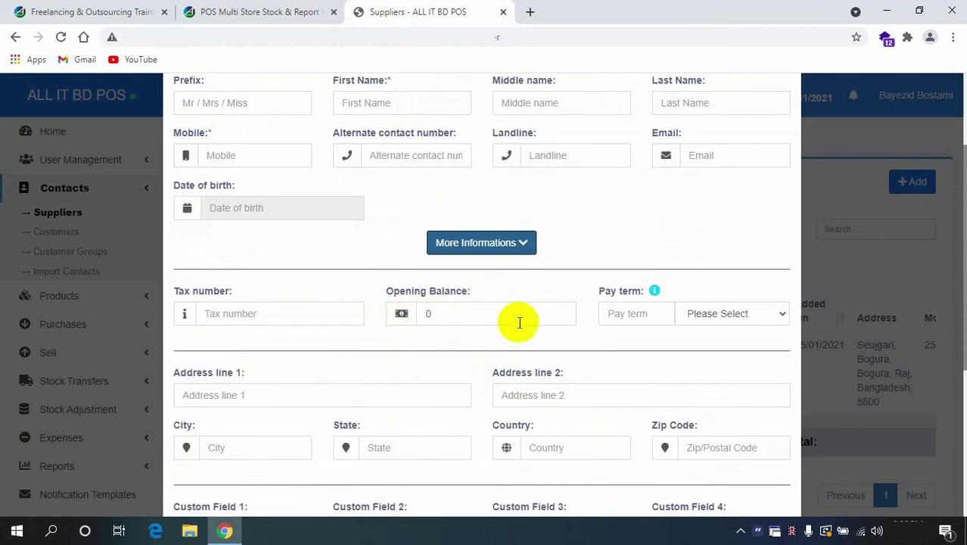
left_click(698, 318)
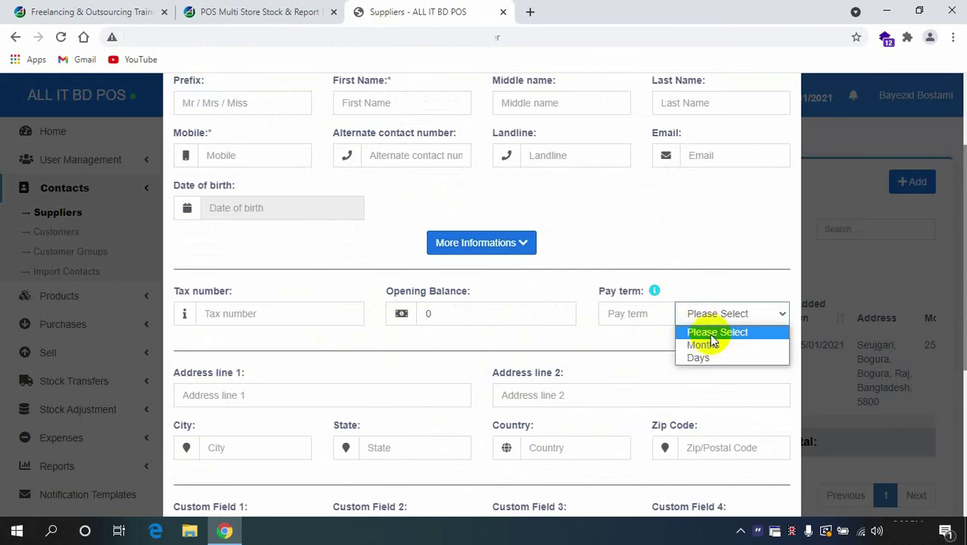
left_click(614, 347)
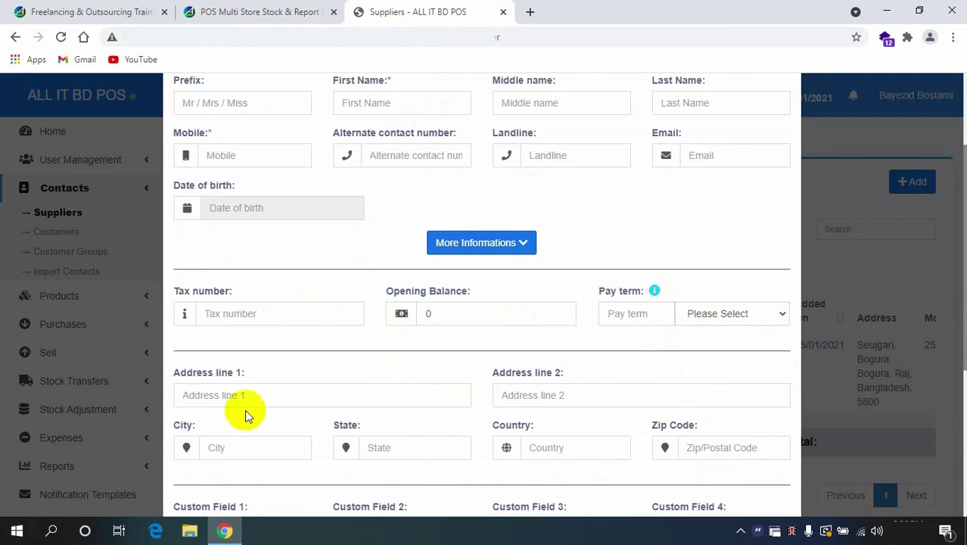
scroll(244, 409, "down", 3)
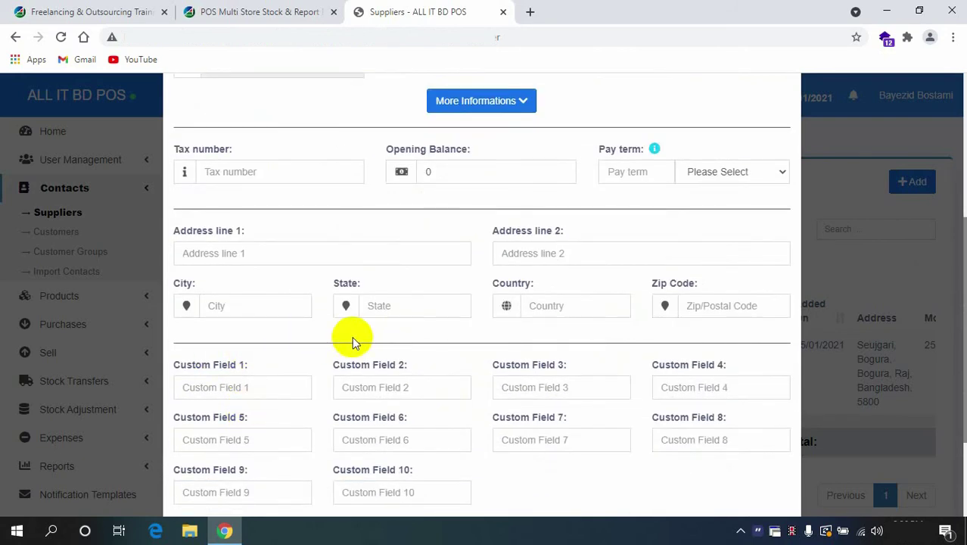
scroll(352, 341, "down", 2)
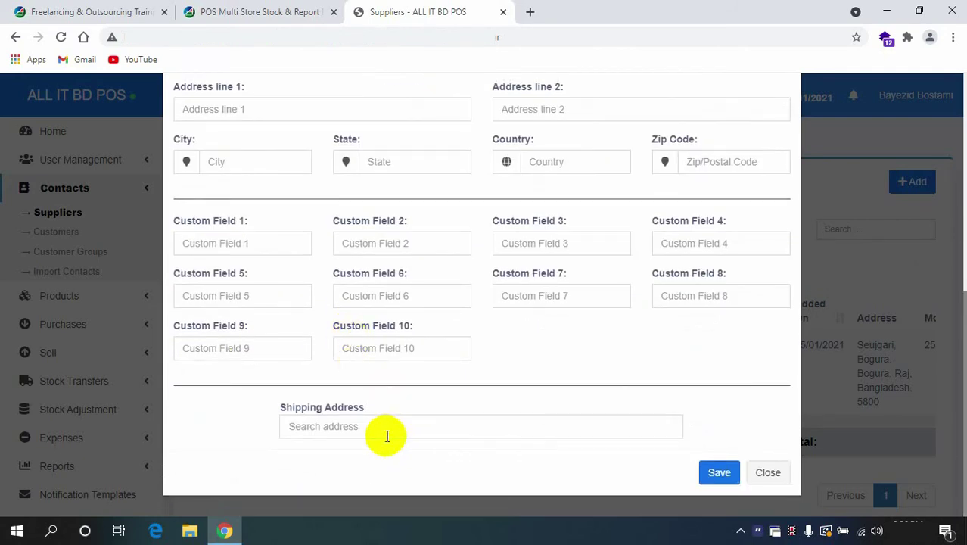
scroll(700, 424, "up", 5)
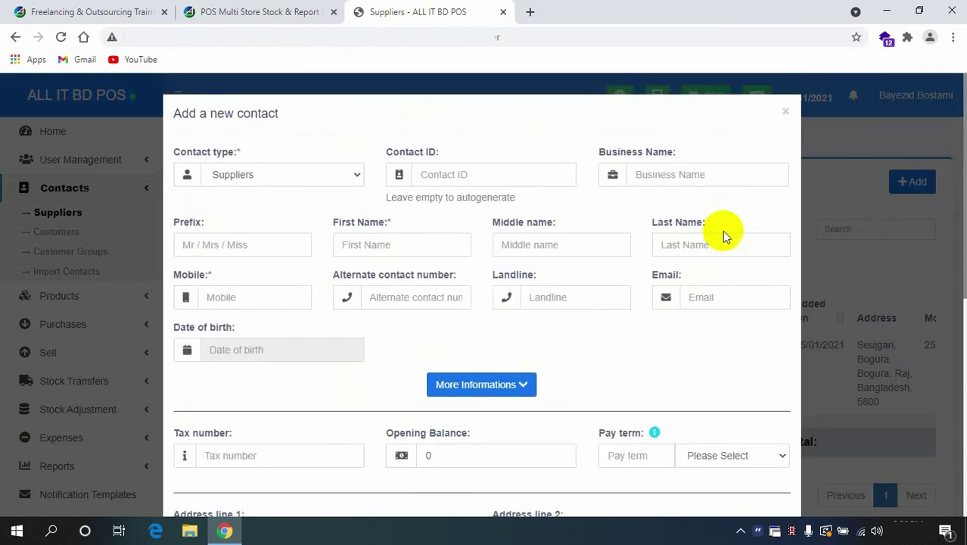
left_click(786, 113)
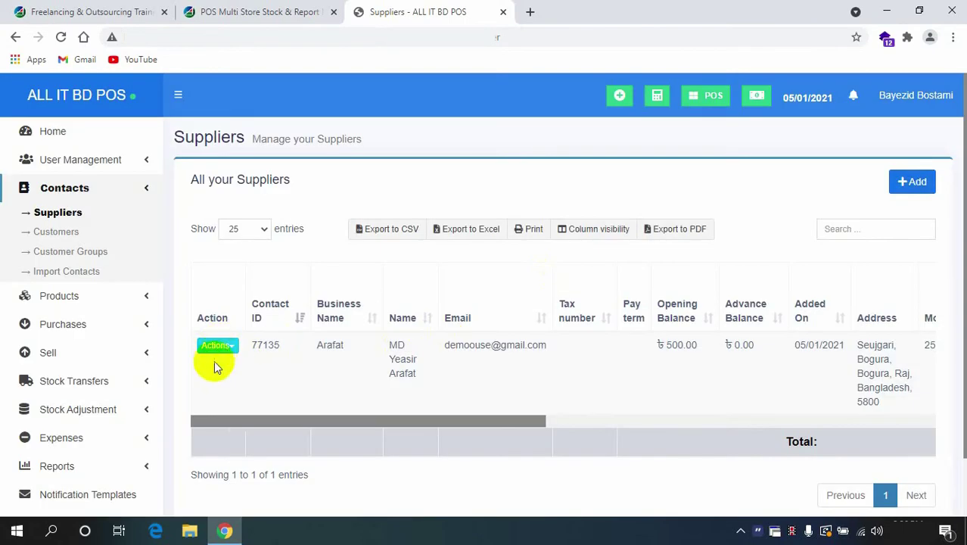
Examine the actions available for the listed supplier, from Pay through Documents & Note
left_click_drag(268, 415, 261, 475)
left_click(230, 347)
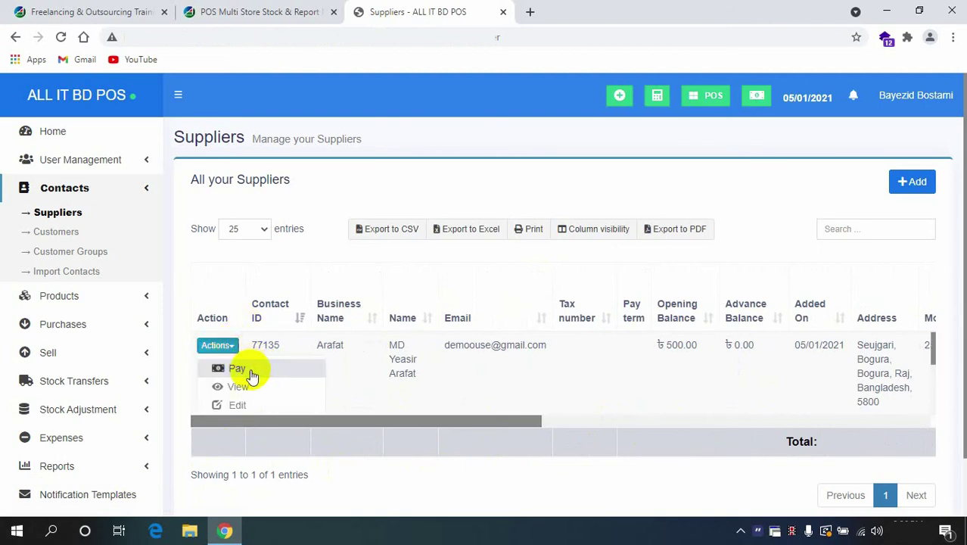
scroll(250, 382, "down", 3)
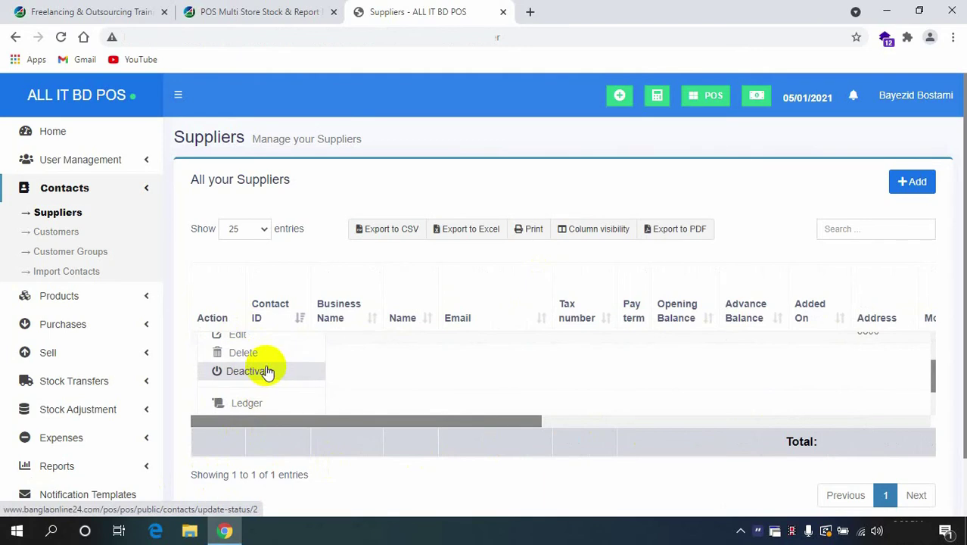
scroll(268, 374, "down", 2)
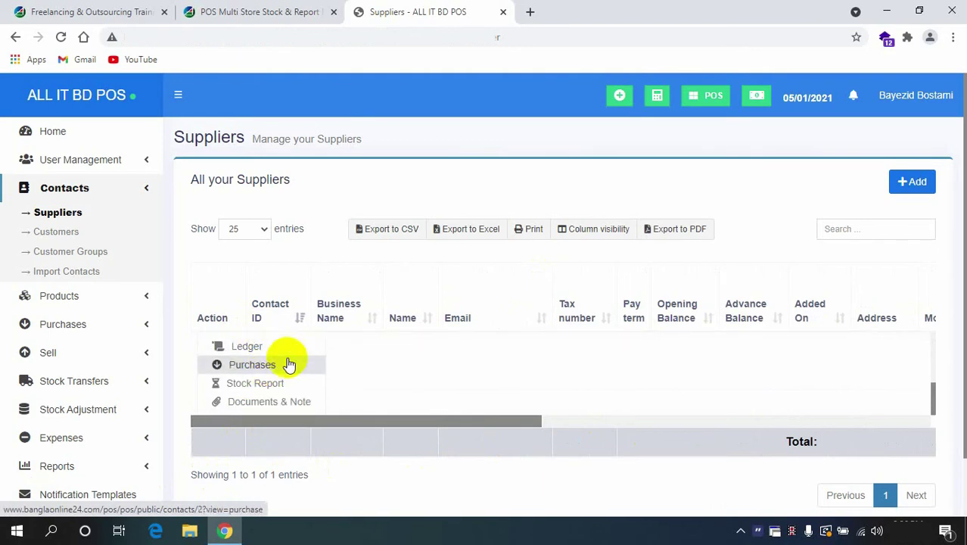
scroll(277, 384, "down", 1)
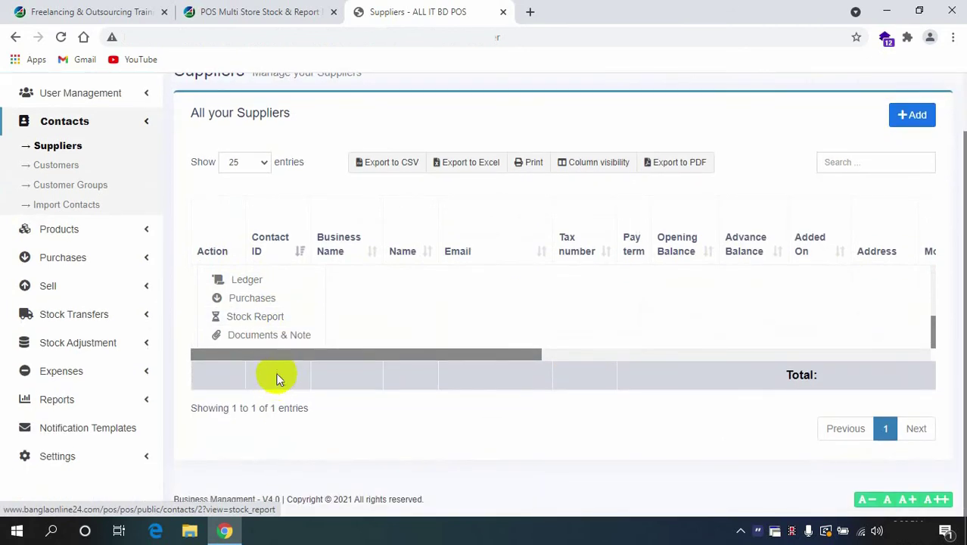
scroll(283, 344, "up", 3)
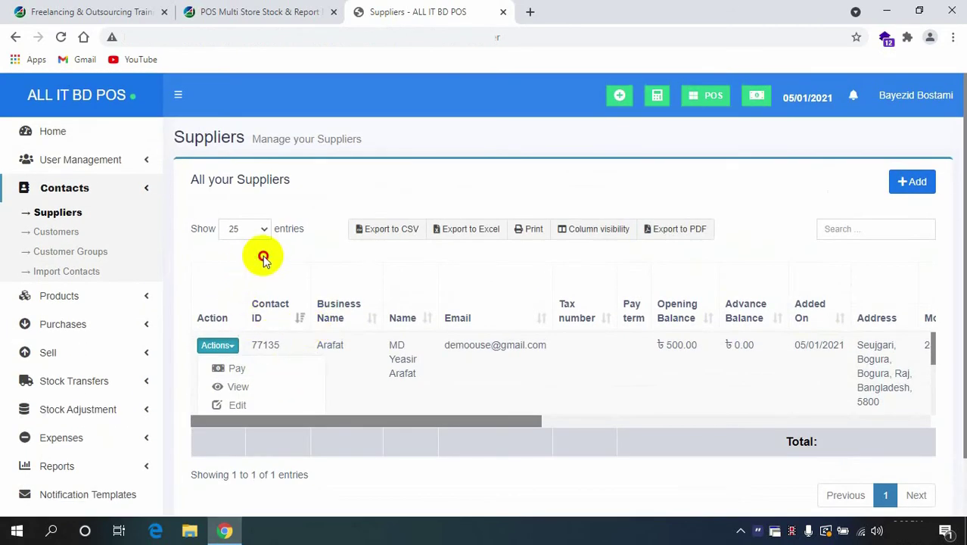
left_click(261, 255)
Open the customers list and examine the blank new customer form with its additional information fields, then close it unsaved
left_click(78, 239)
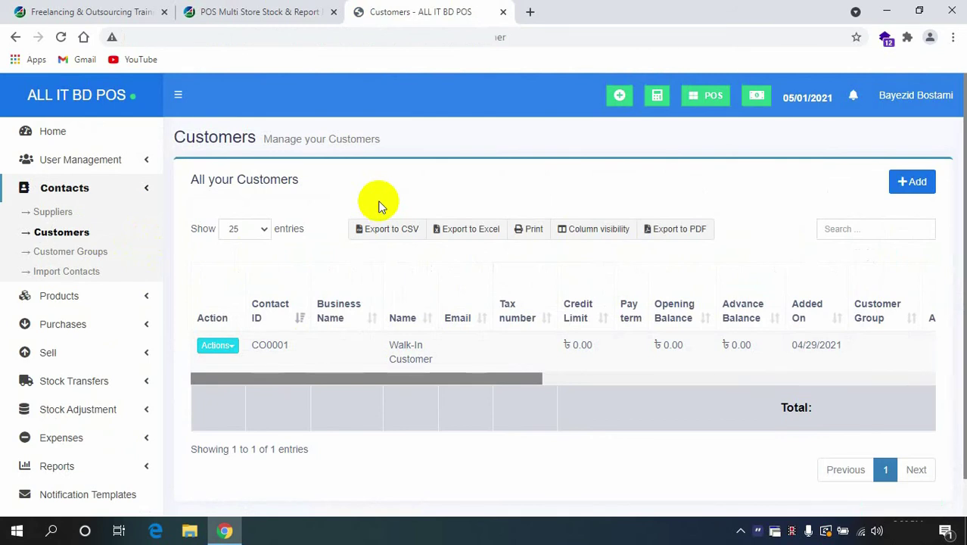
left_click(901, 182)
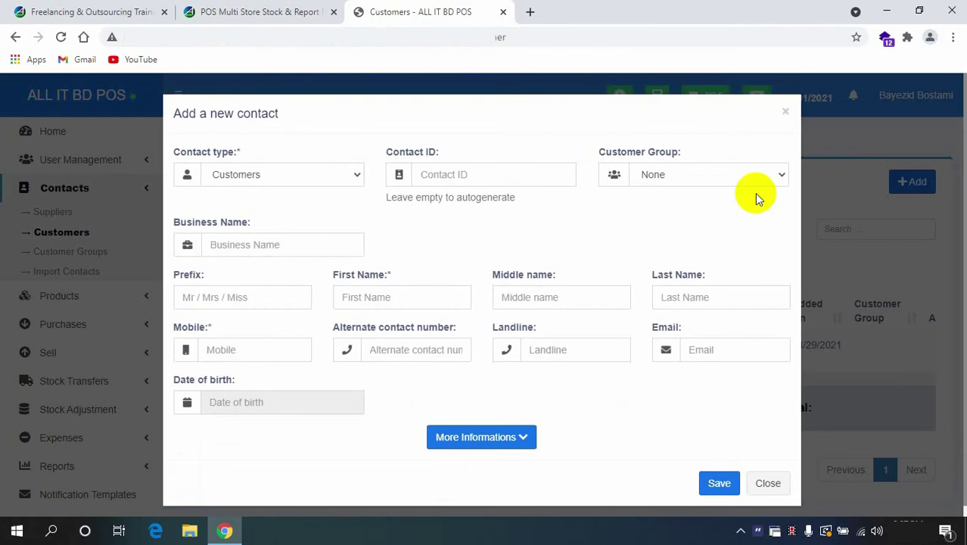
left_click(479, 447)
scroll(538, 384, "down", 7)
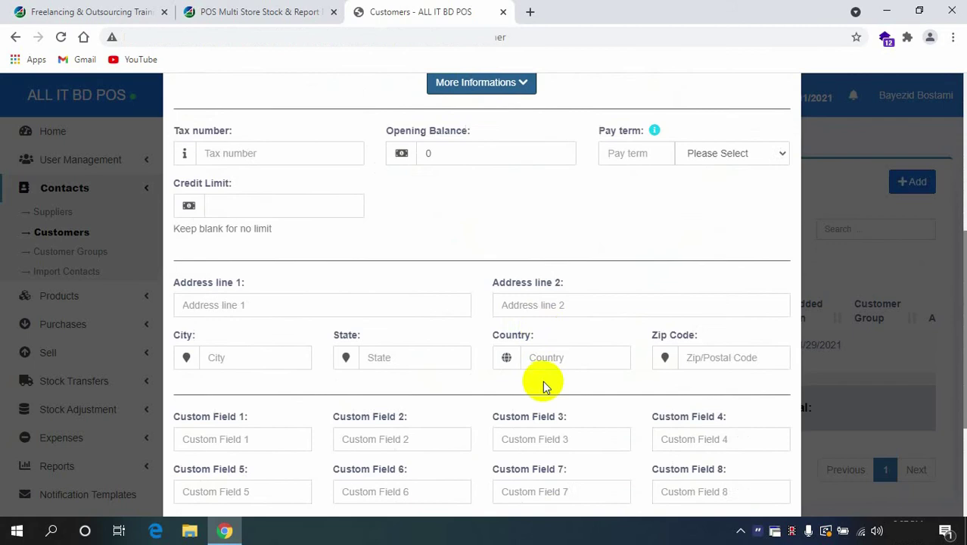
scroll(550, 382, "up", 3)
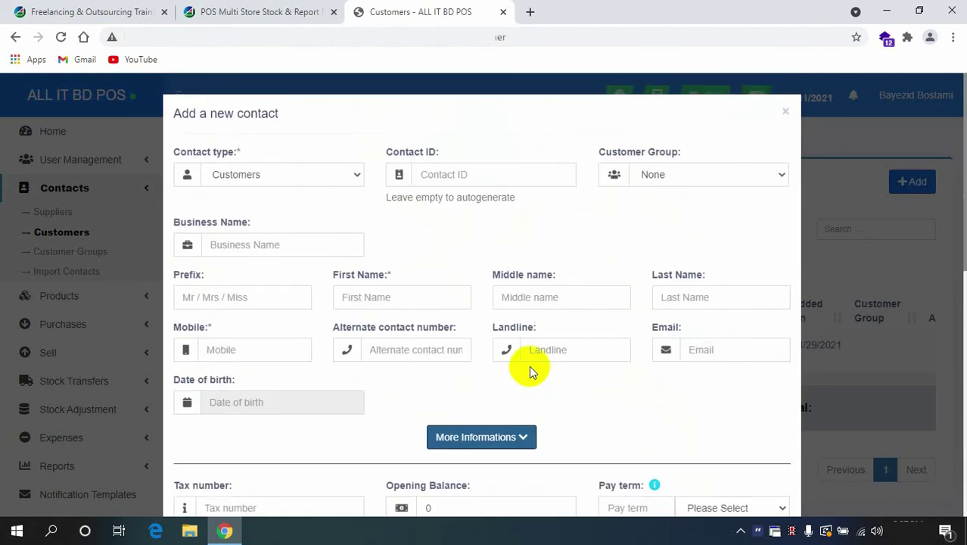
scroll(500, 363, "down", 7)
scroll(529, 382, "up", 6)
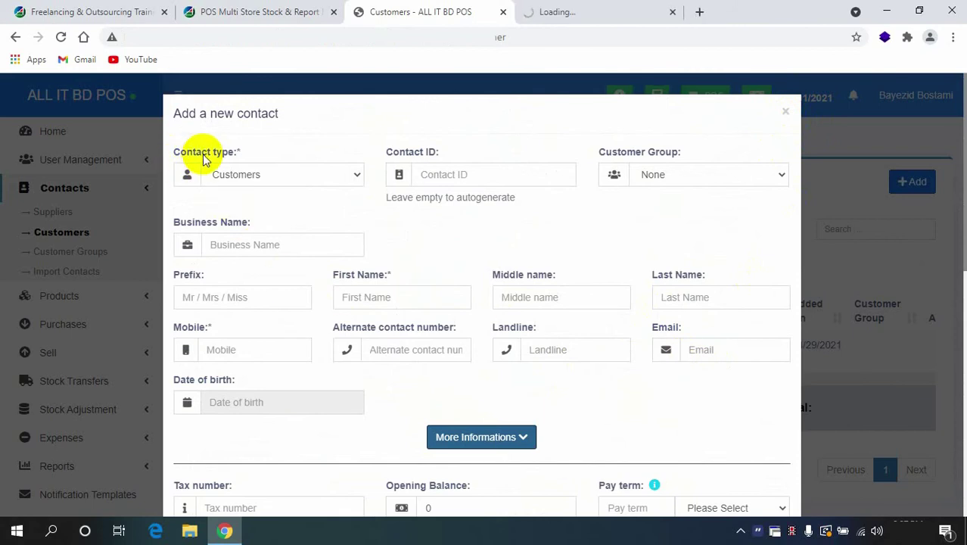
left_click(785, 112)
Examine the actions available for the Walk-In Customer, from Pay through Documents & Note
left_click(231, 346)
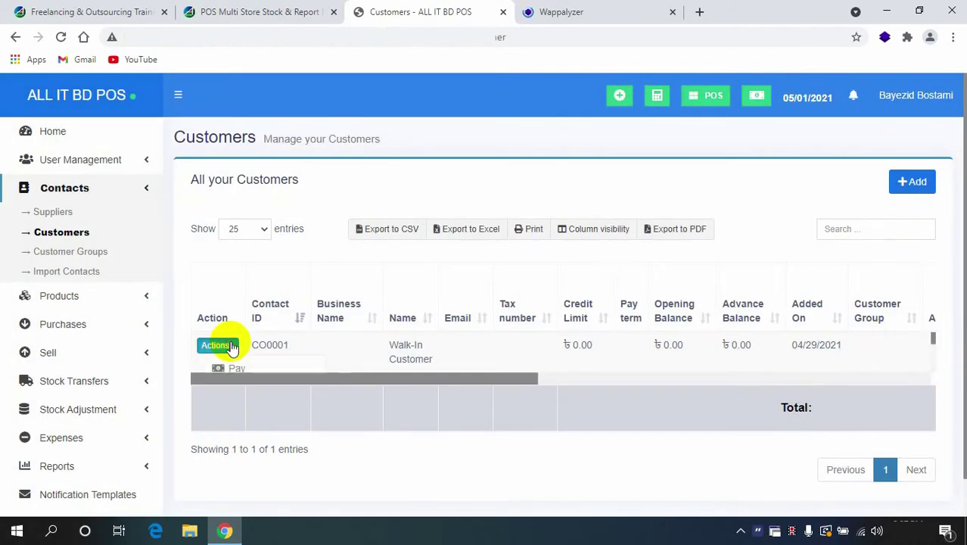
scroll(256, 365, "down", 2)
scroll(257, 362, "up", 2)
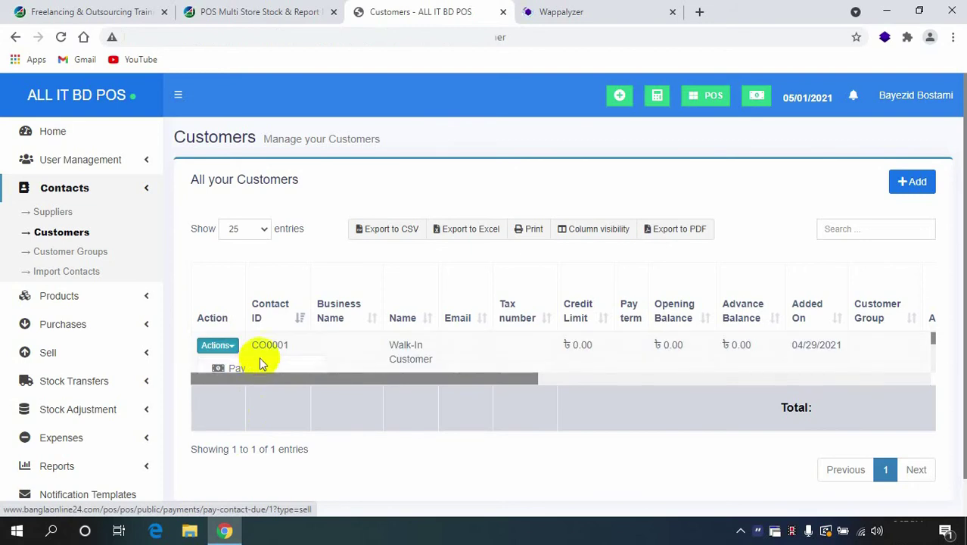
scroll(258, 362, "down", 2)
scroll(257, 362, "up", 2)
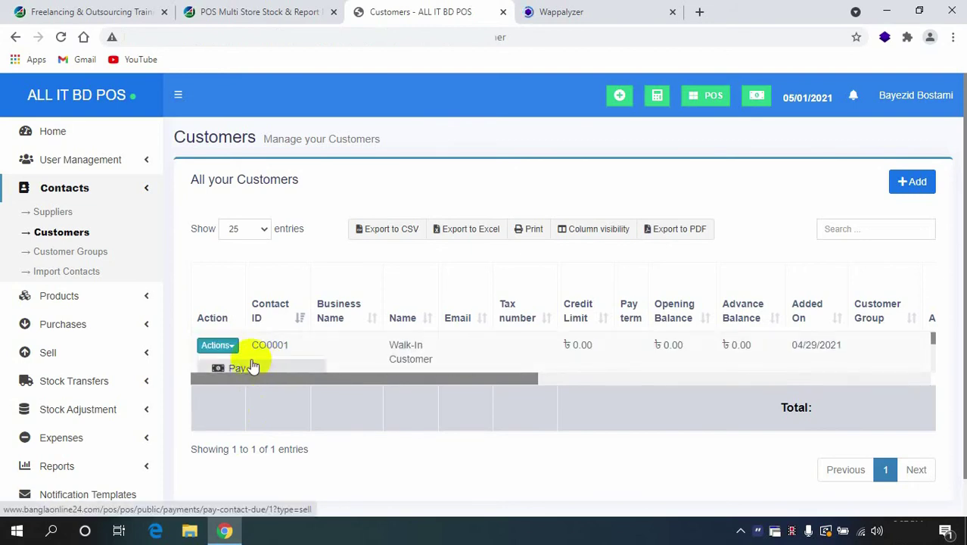
scroll(258, 356, "down", 3)
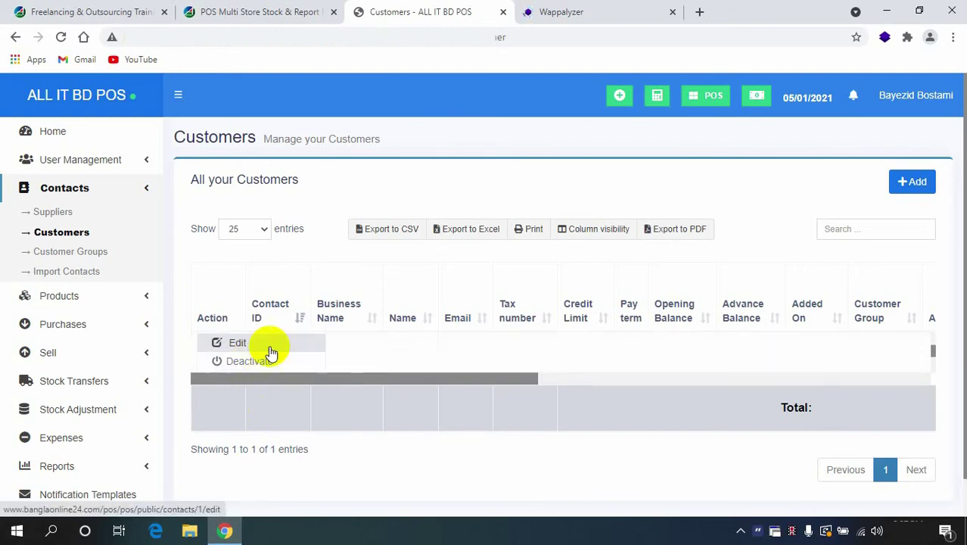
scroll(270, 349, "down", 2)
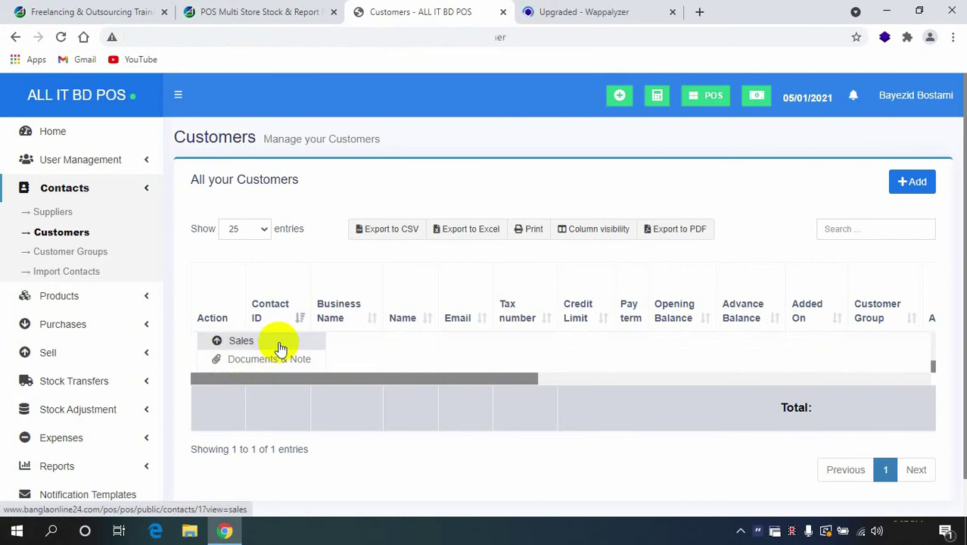
scroll(292, 375, "down", 1)
left_click(389, 482)
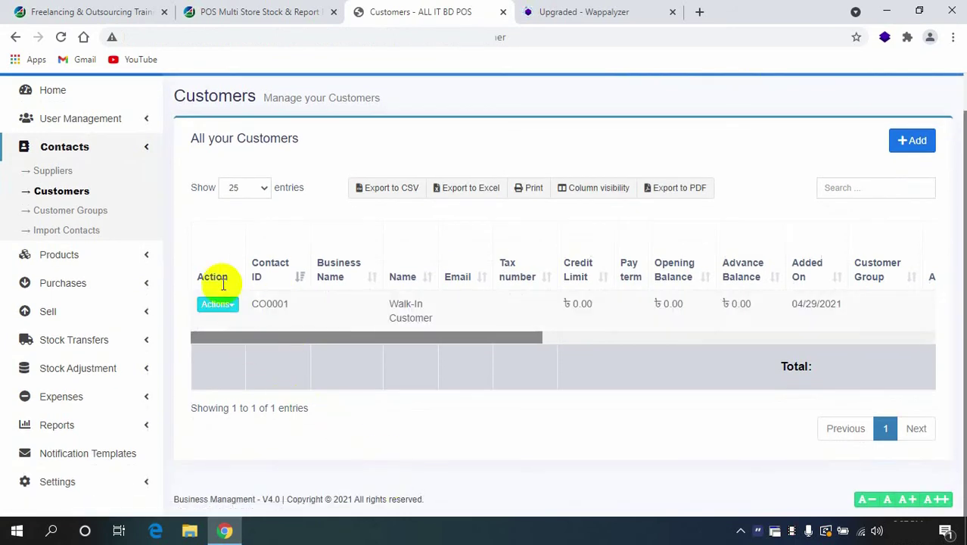
Open the customer groups list and examine the blank form for adding a customer group
left_click(89, 212)
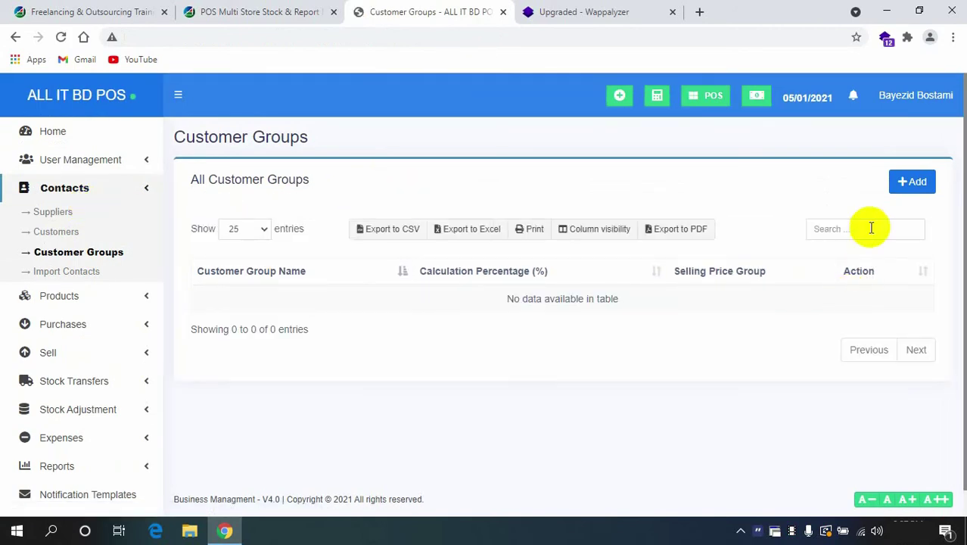
left_click(906, 186)
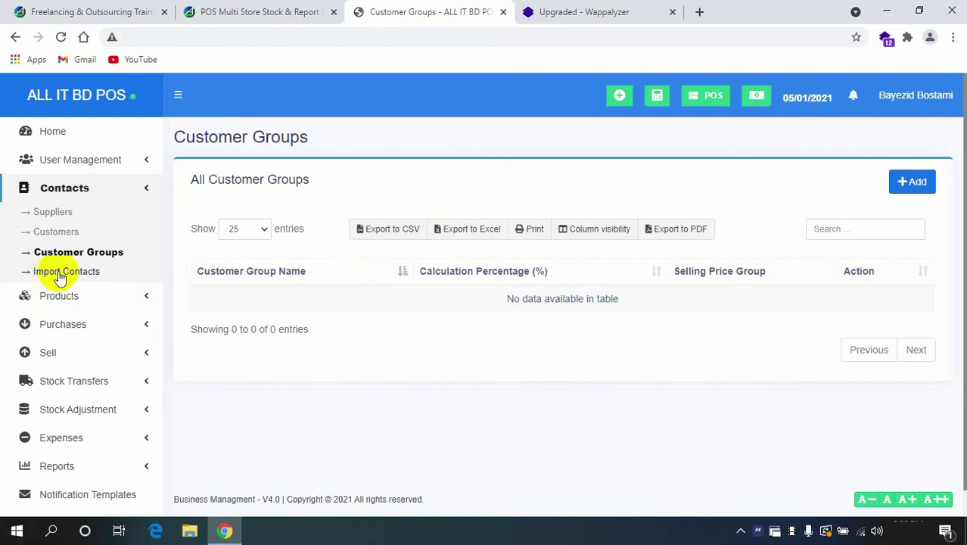
Open the Import Contacts page and examine its file upload, template download and column-by-column import instructions
left_click(60, 274)
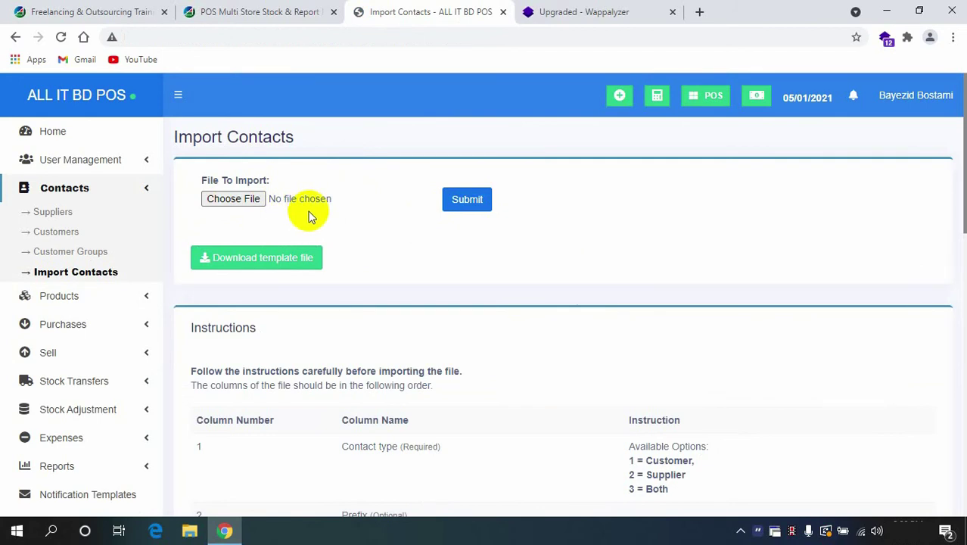
scroll(227, 330, "down", 5)
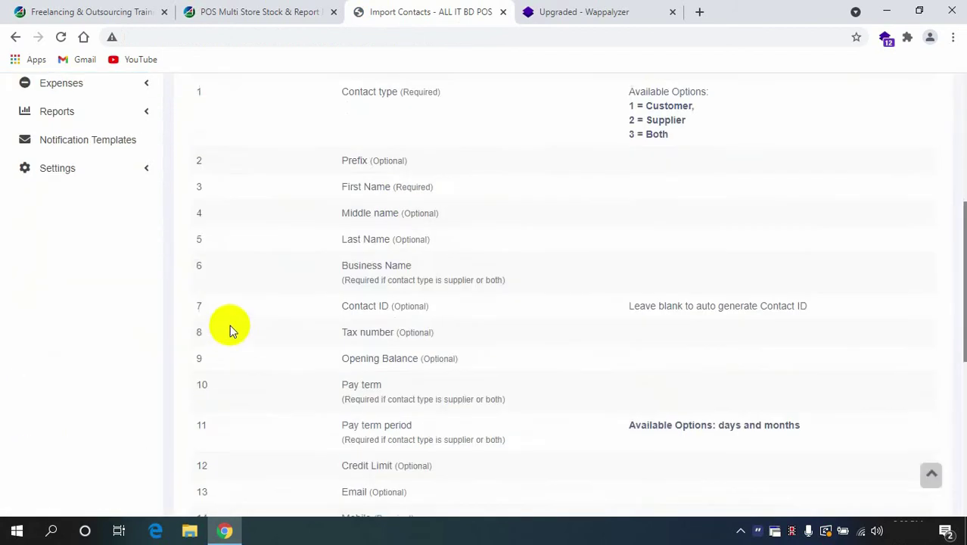
scroll(231, 330, "down", 5)
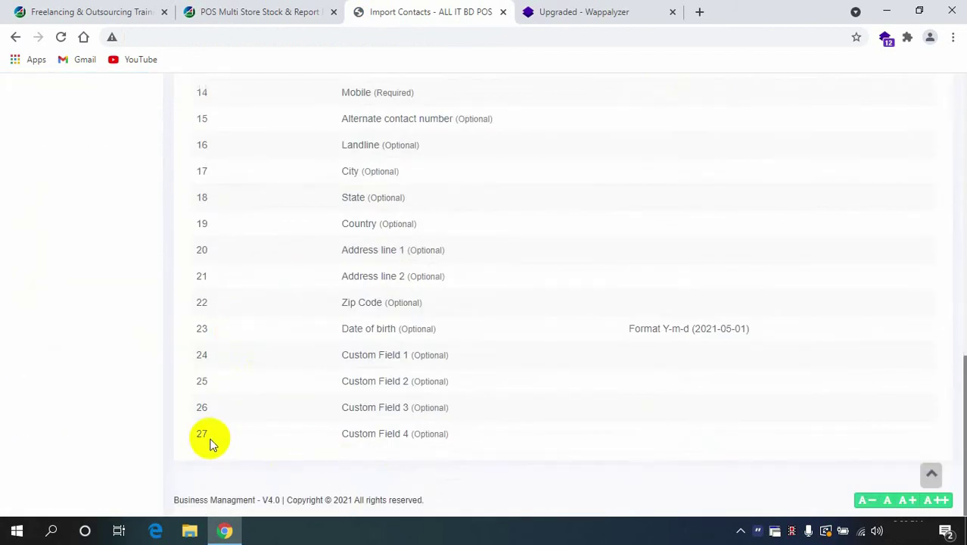
scroll(239, 447, "up", 7)
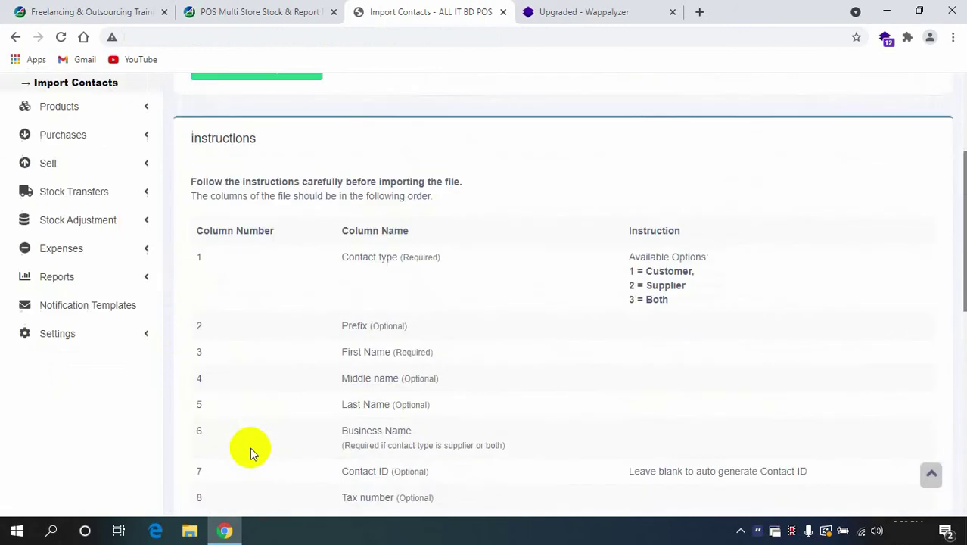
scroll(249, 447, "up", 1)
scroll(253, 450, "up", 2)
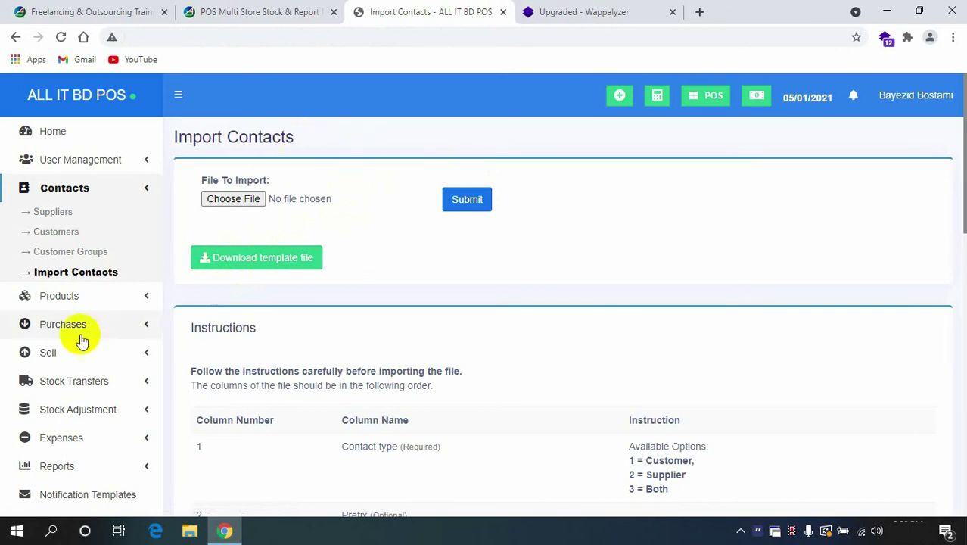
Open the product list and examine the actions available for Test Product Not For Sale, from Labels through Duplicate Product
left_click(81, 305)
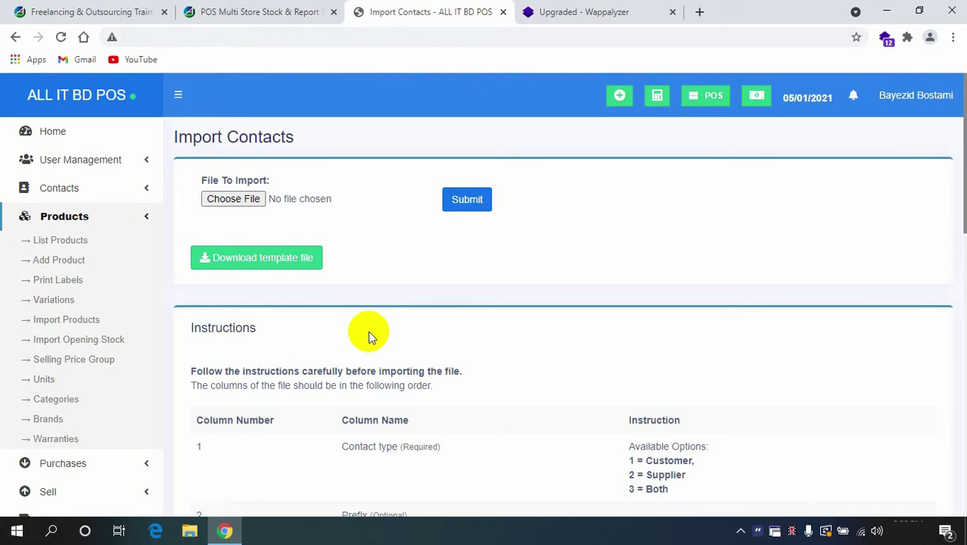
left_click(83, 242)
scroll(303, 318, "down", 3)
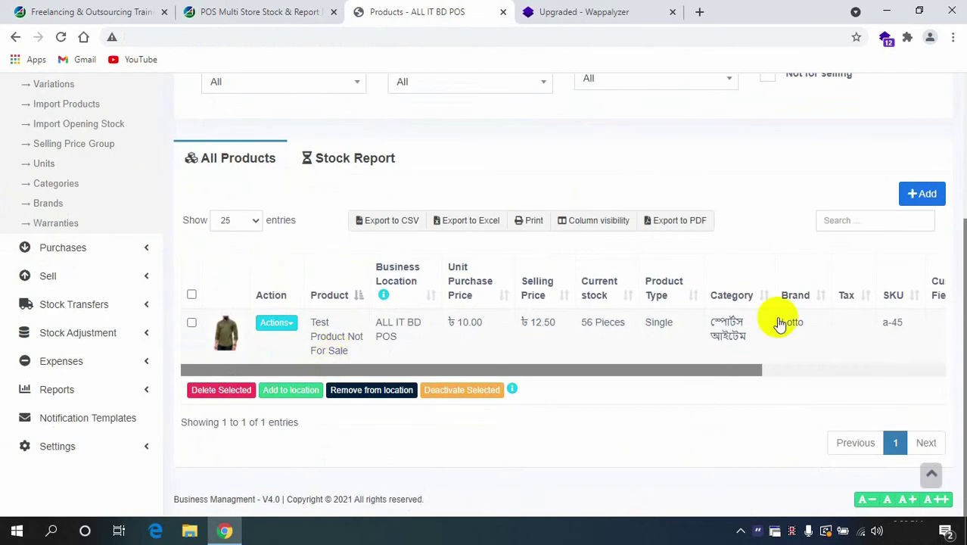
left_click_drag(453, 372, 360, 386)
left_click(293, 326)
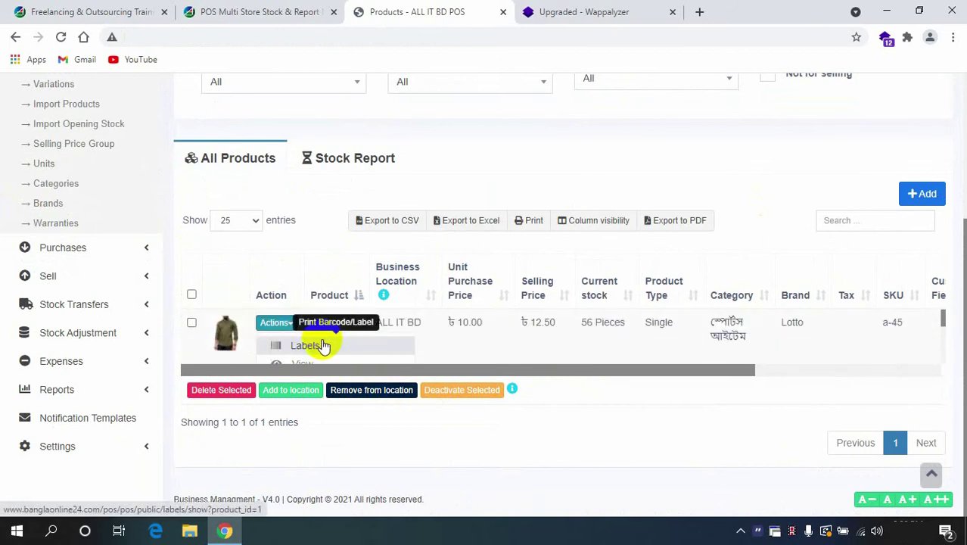
scroll(323, 346, "down", 4)
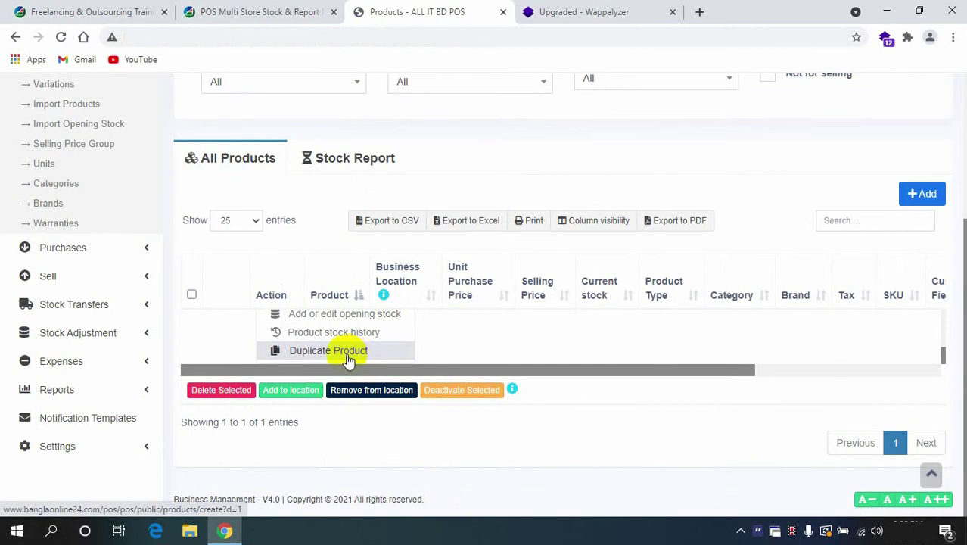
left_click(313, 202)
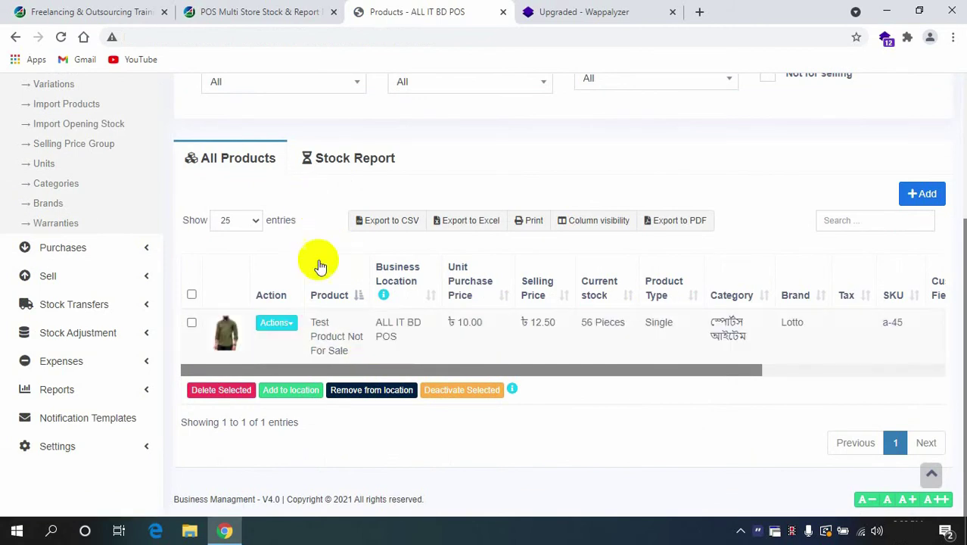
Examine the products' stock report, then return to the All Products view with its filters
scroll(320, 260, "up", 3)
left_click(362, 373)
scroll(362, 363, "down", 3)
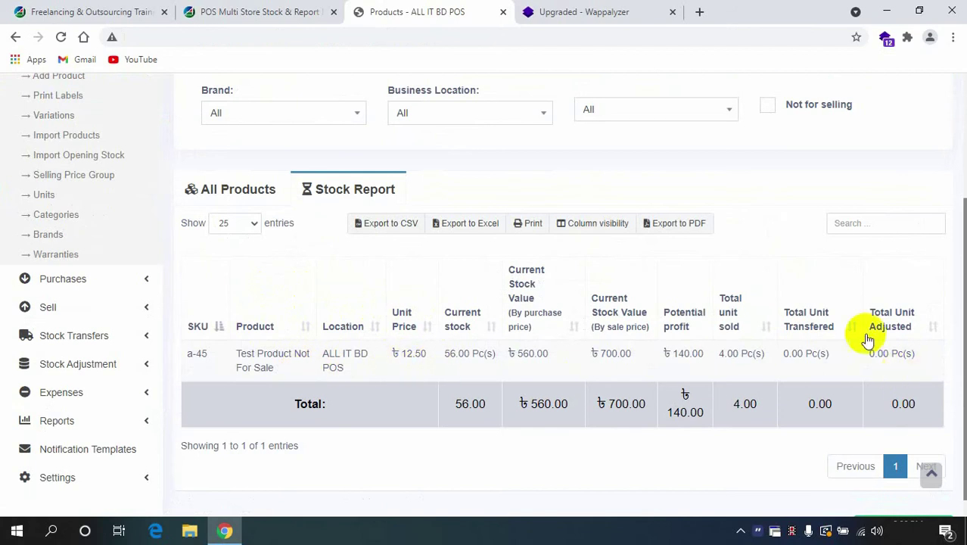
left_click(248, 198)
scroll(265, 326, "up", 2)
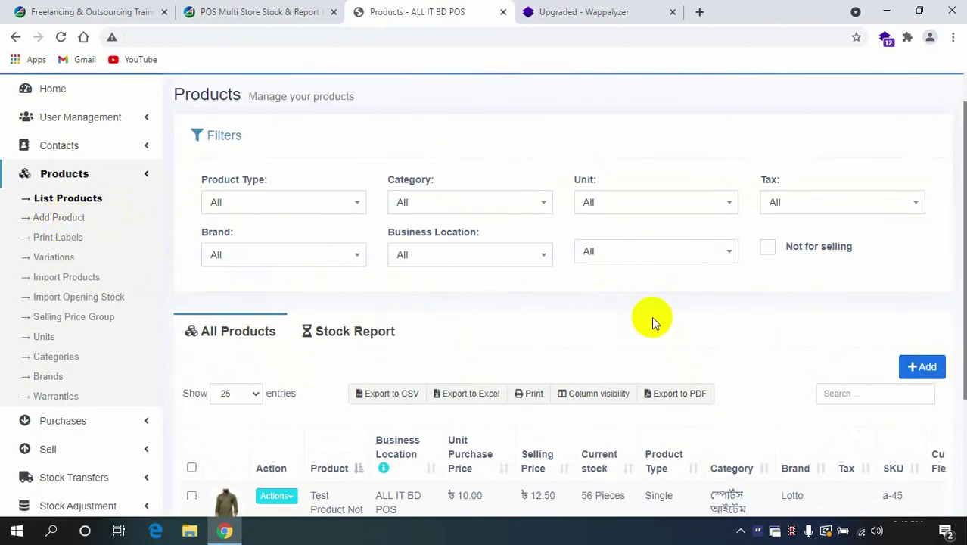
Start a new product with unit Pieces (Pc(s)), brand Lotto and category স্পোর্টস আইটেম, and check the sub category options
left_click(926, 365)
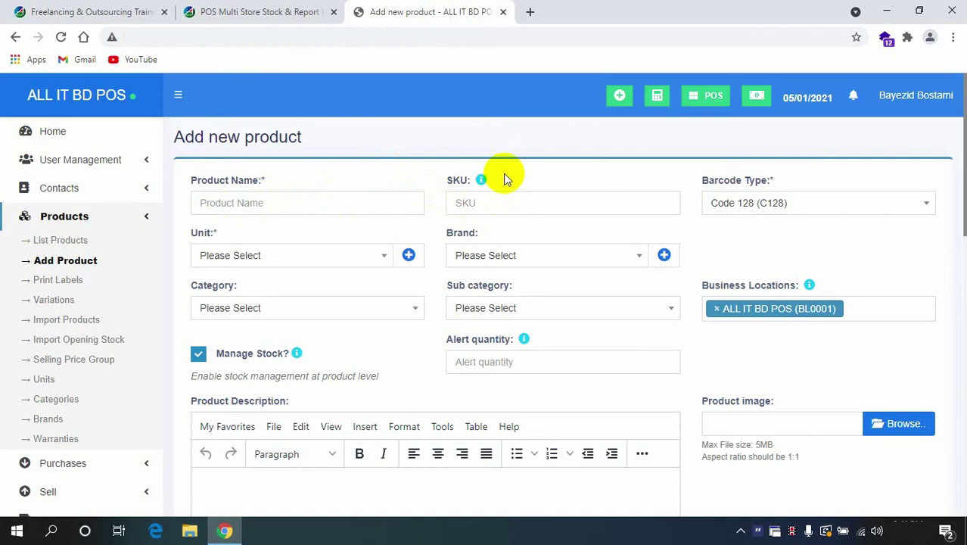
left_click(324, 257)
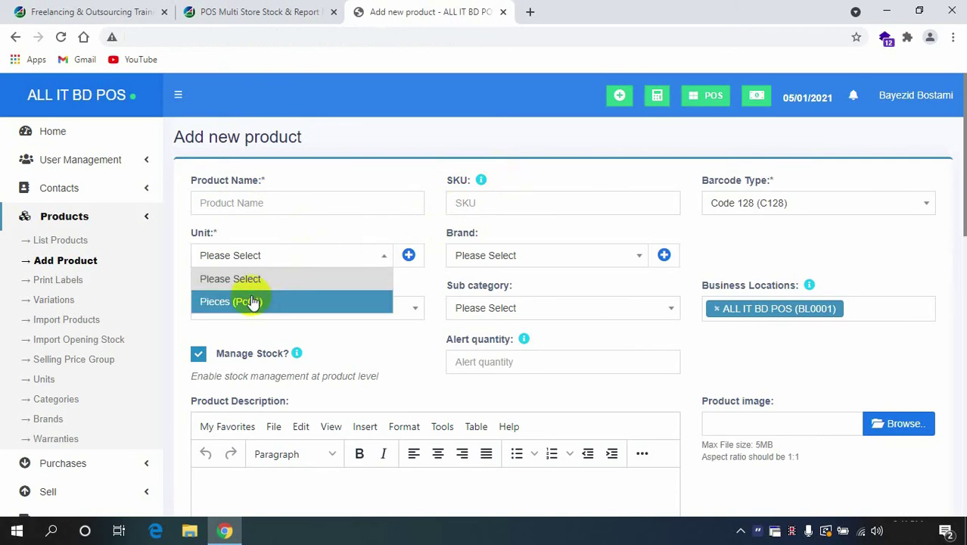
left_click(251, 302)
left_click(489, 255)
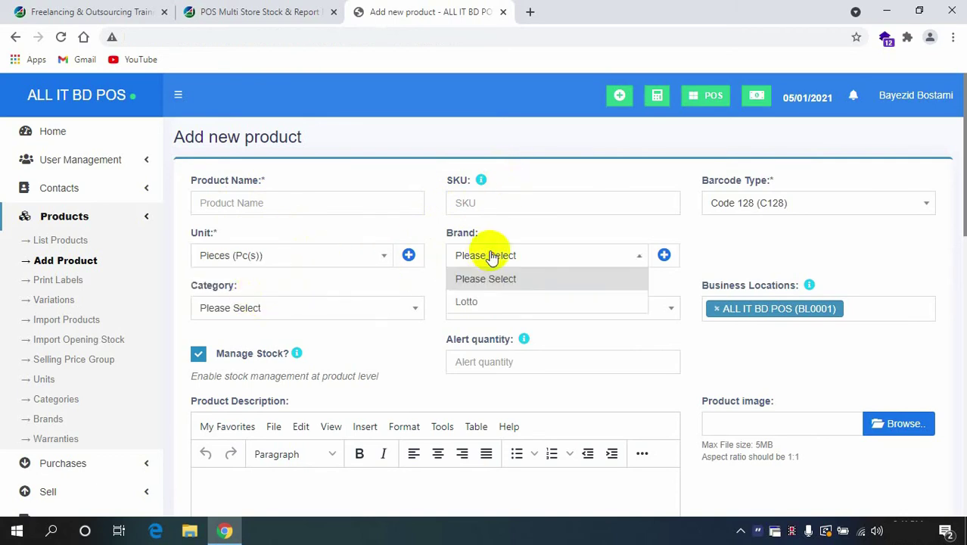
left_click(477, 306)
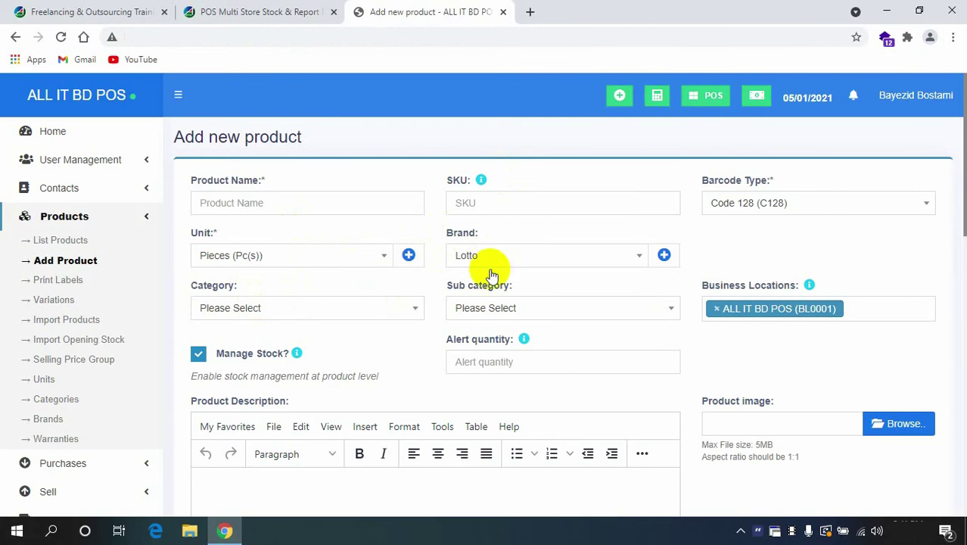
left_click(296, 314)
left_click(255, 352)
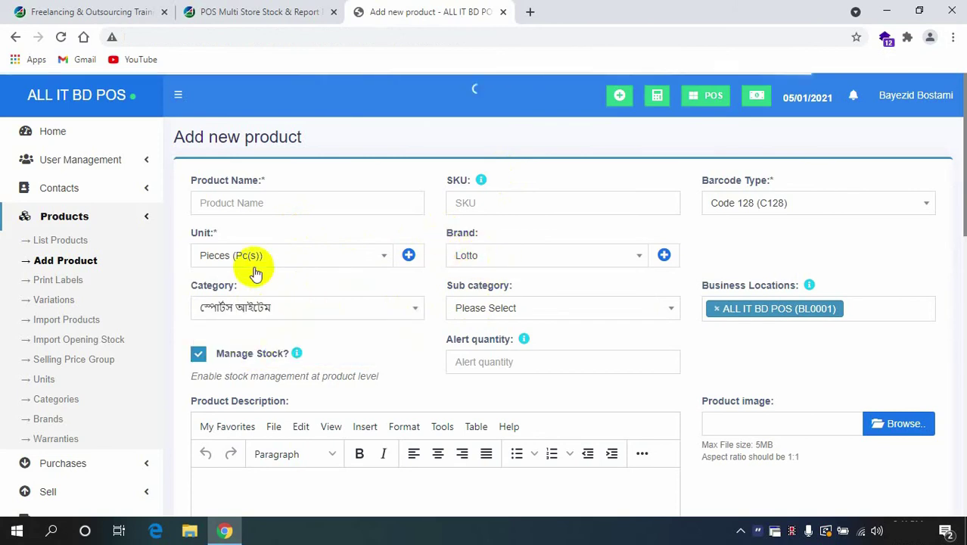
left_click(458, 308)
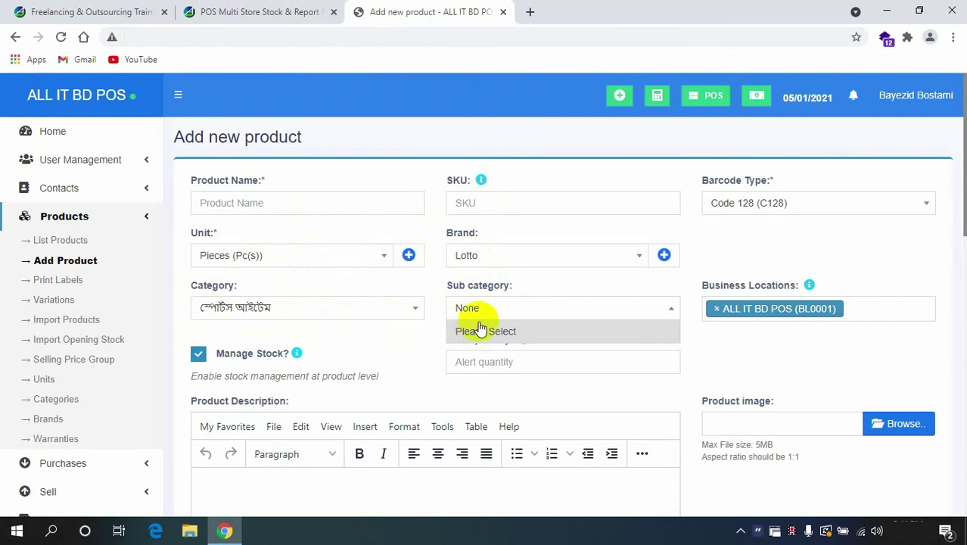
left_click(382, 347)
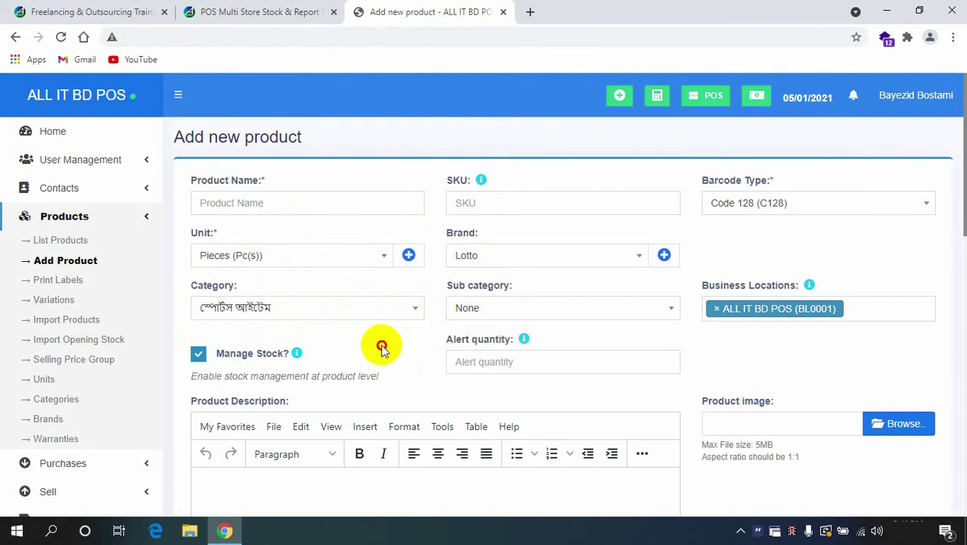
Set the alert quantity to 20, and turn Manage Stock off and back on
left_click(517, 362)
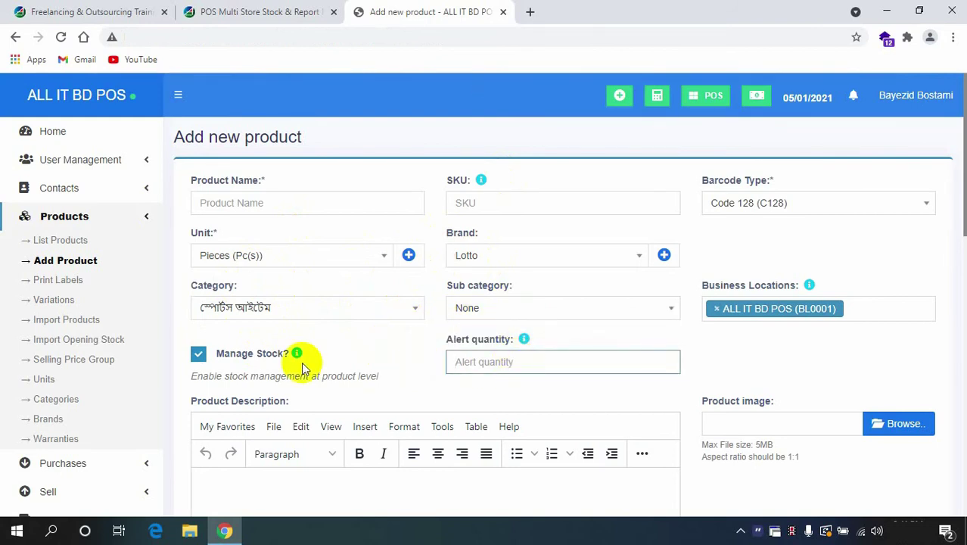
type("20")
left_click(357, 346)
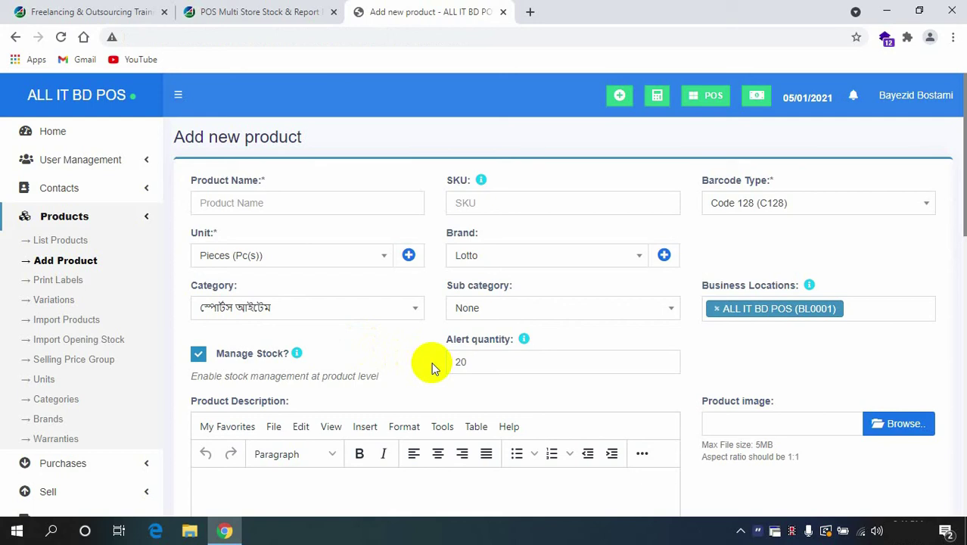
left_click(199, 354)
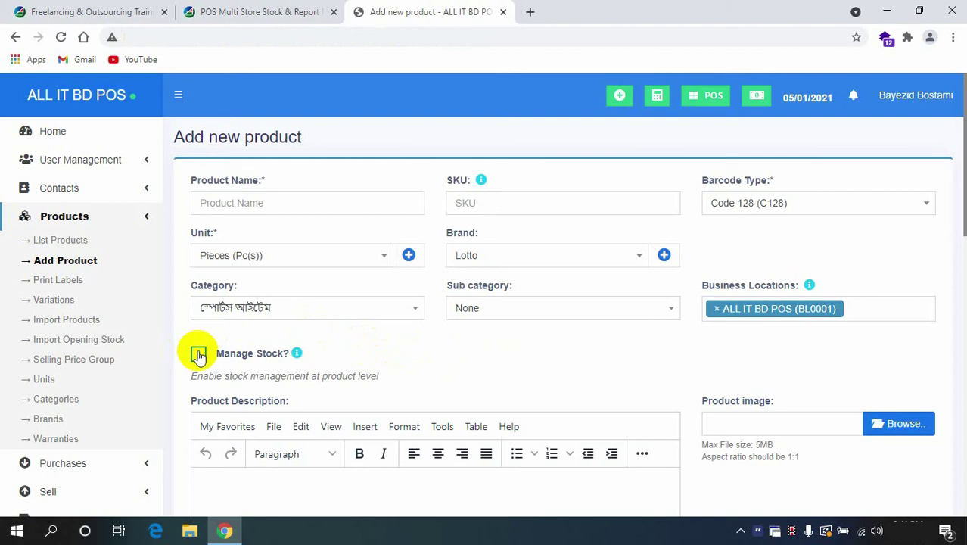
left_click(198, 354)
Examine the product description and brochure fields, and enable the Product description, IMEI or Serial Number option
scroll(348, 389, "down", 2)
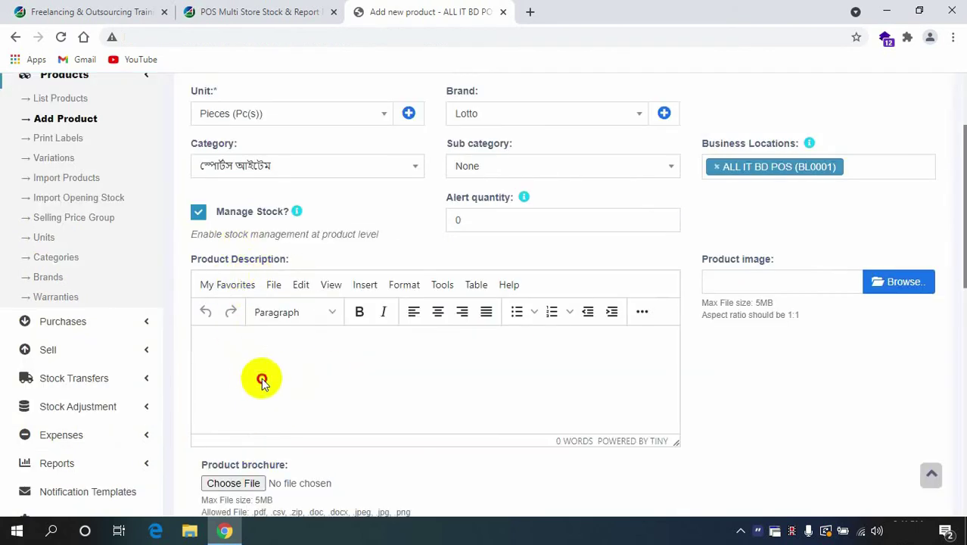
left_click(261, 357)
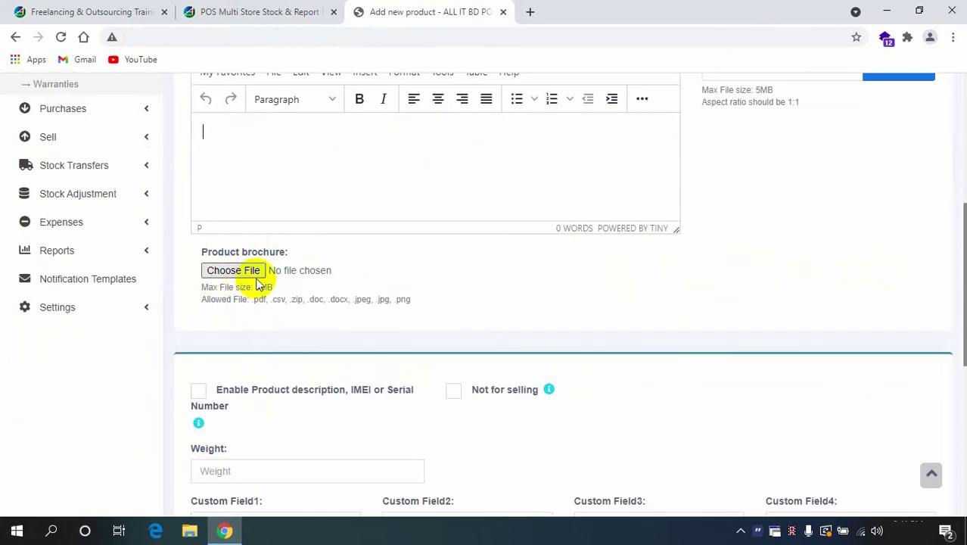
scroll(256, 276, "down", 2)
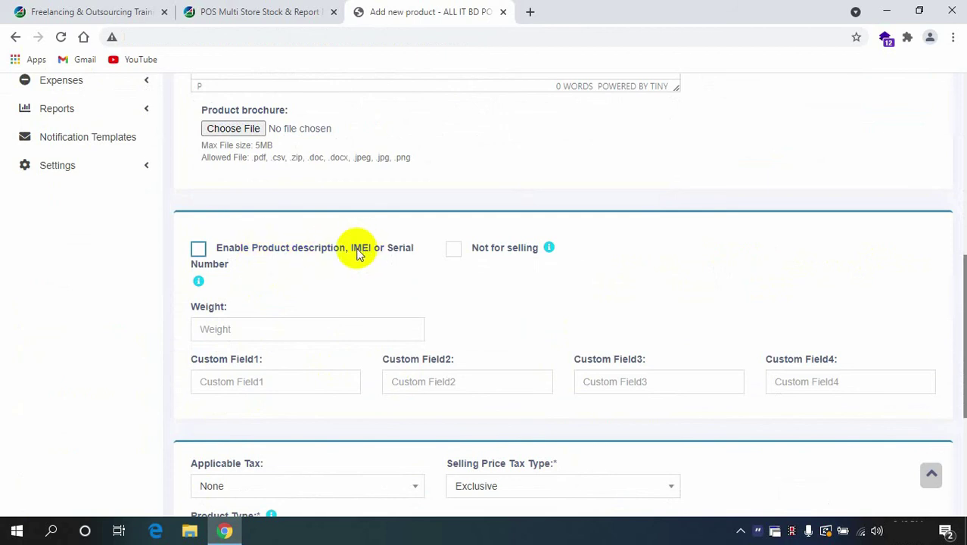
left_click(199, 254)
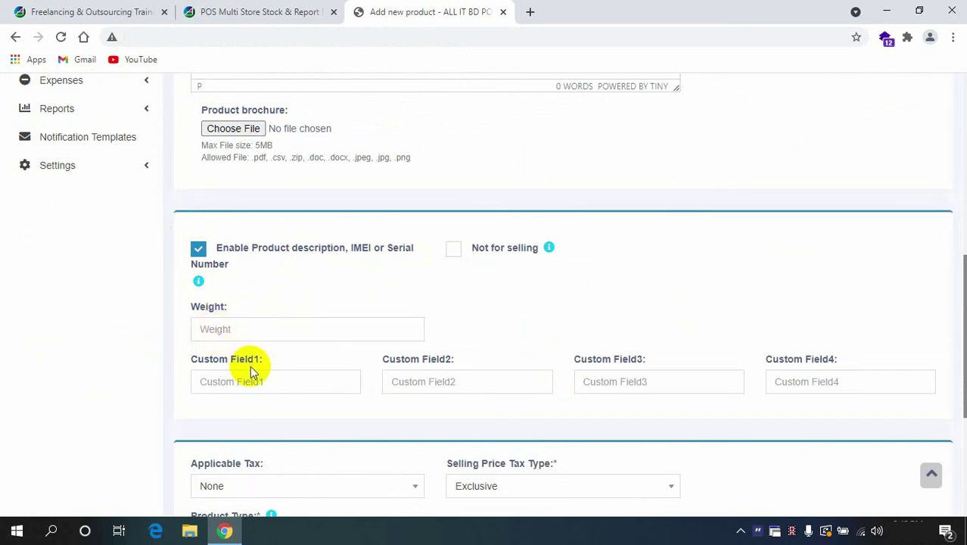
Examine the applicable tax, selling price tax type and product type options, keeping None, Exclusive and Single, and the default purchase price fields
scroll(344, 309, "down", 3)
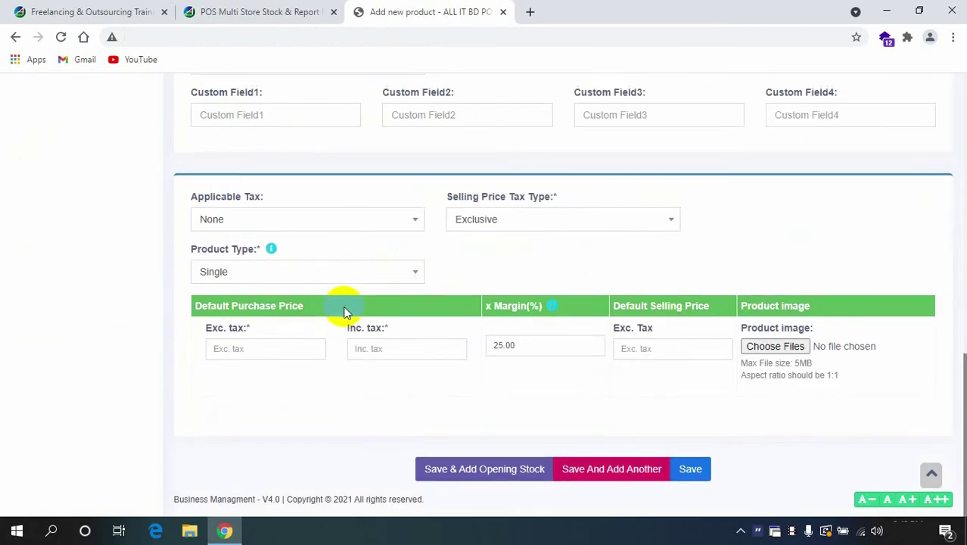
left_click(245, 227)
left_click(255, 217)
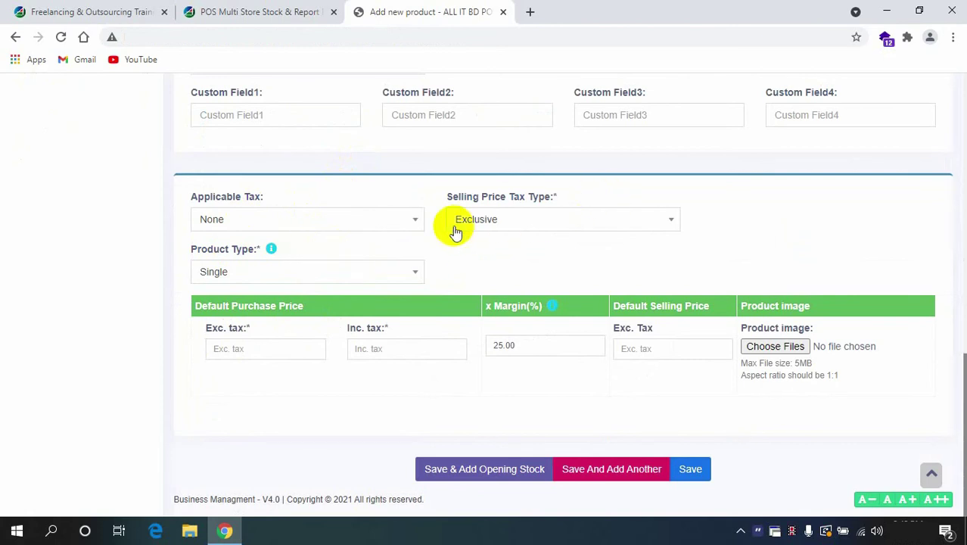
left_click(522, 225)
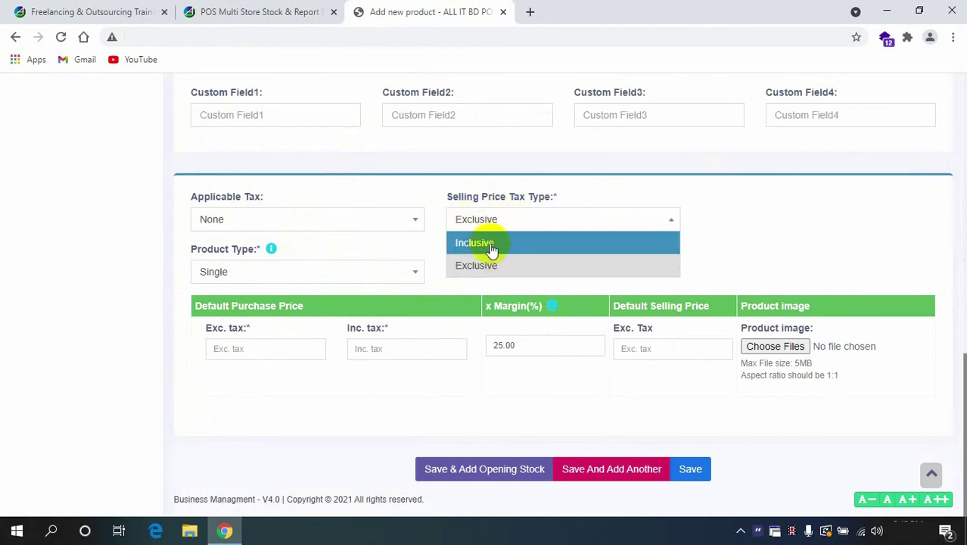
left_click(475, 218)
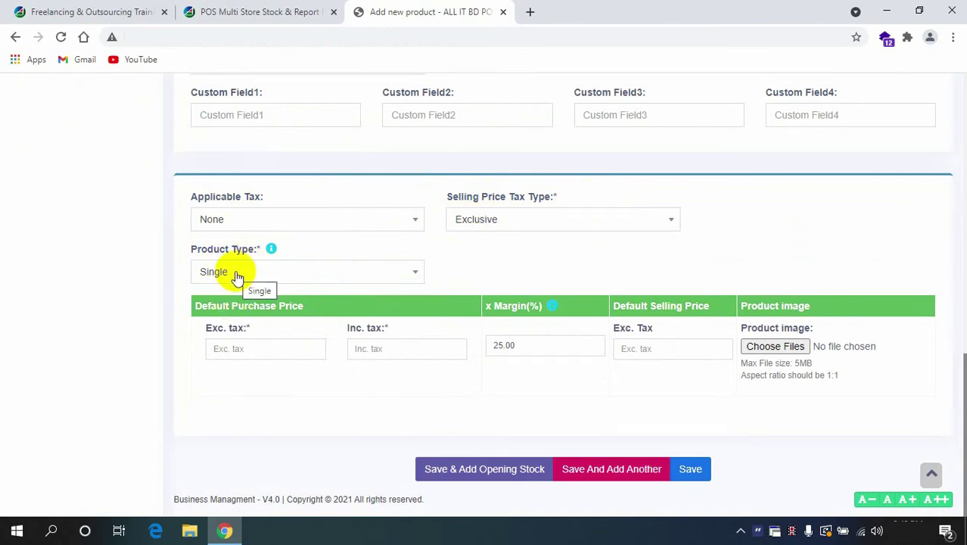
left_click(240, 280)
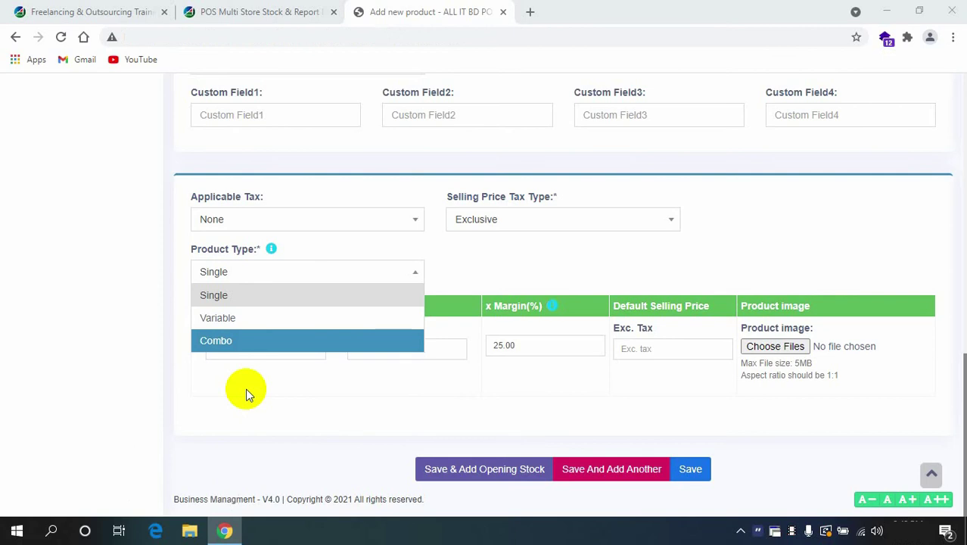
left_click(202, 297)
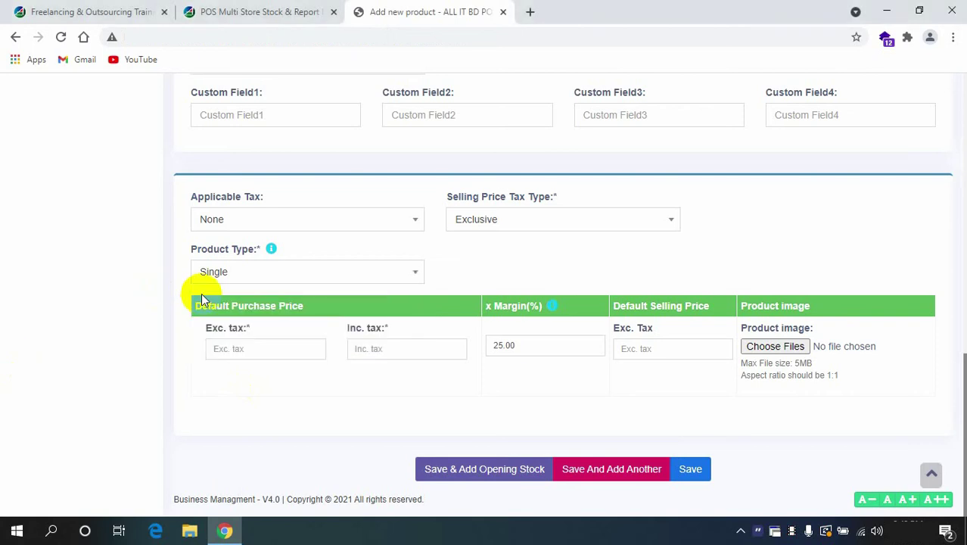
left_click(242, 347)
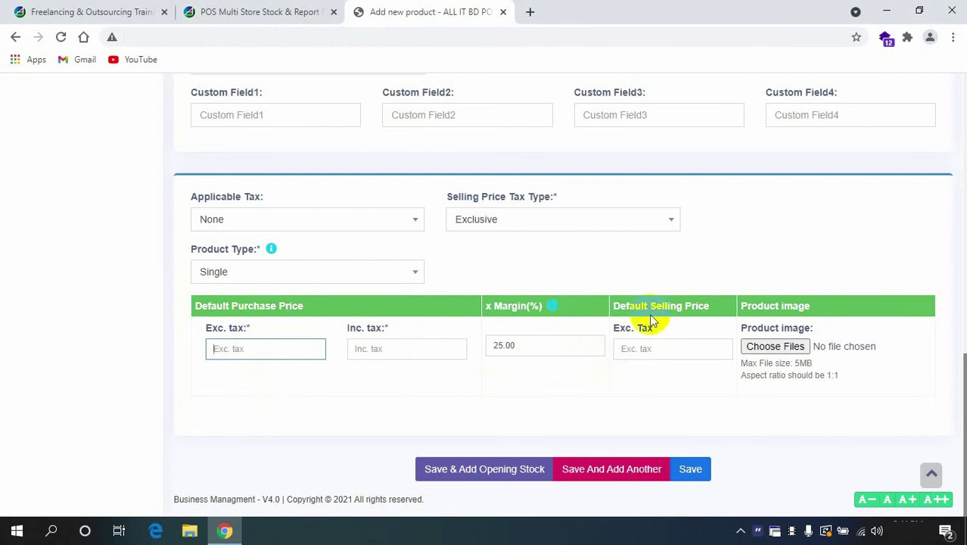
Set the default purchase price excluding tax to 50 and examine the tax-inclusive price and margin fields
left_click(240, 347)
type("50")
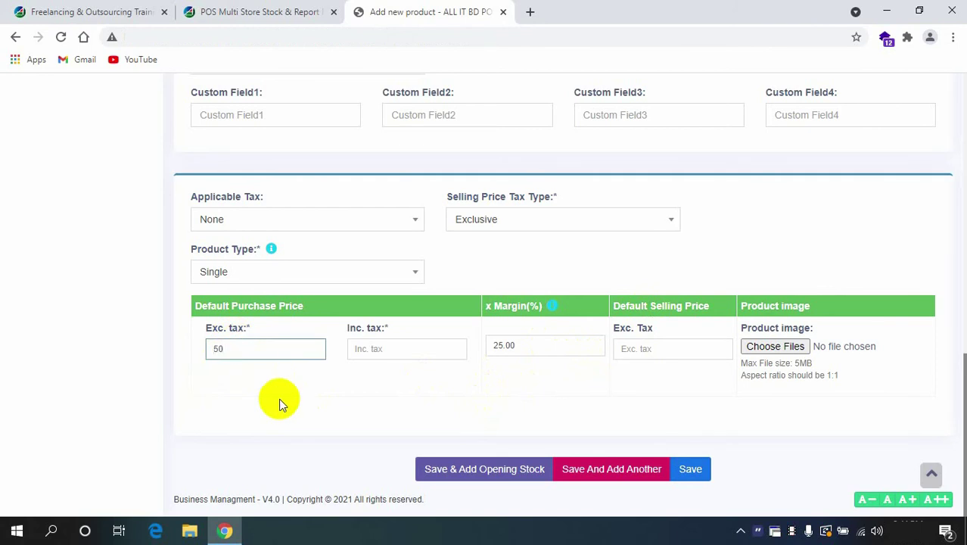
left_click(279, 398)
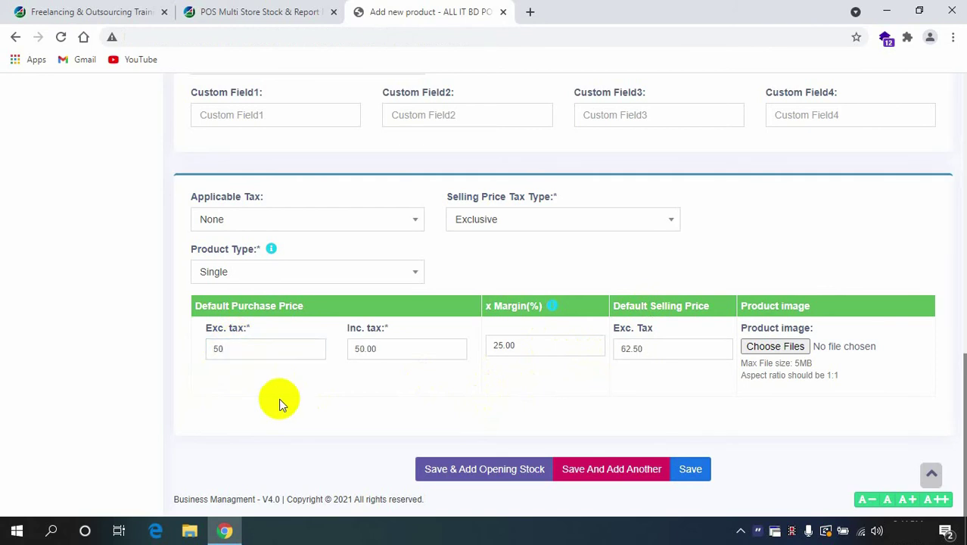
left_click(356, 349)
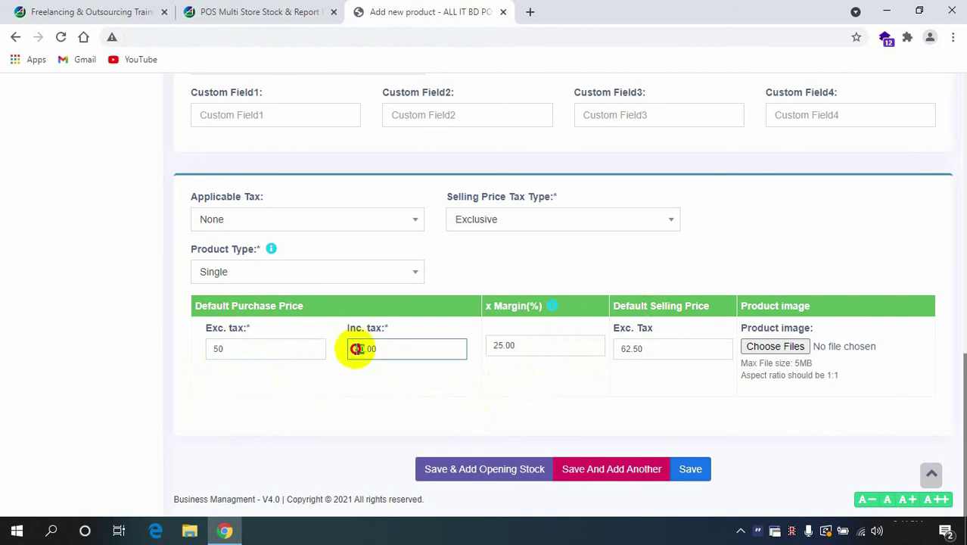
double_click(357, 349)
left_click(358, 391)
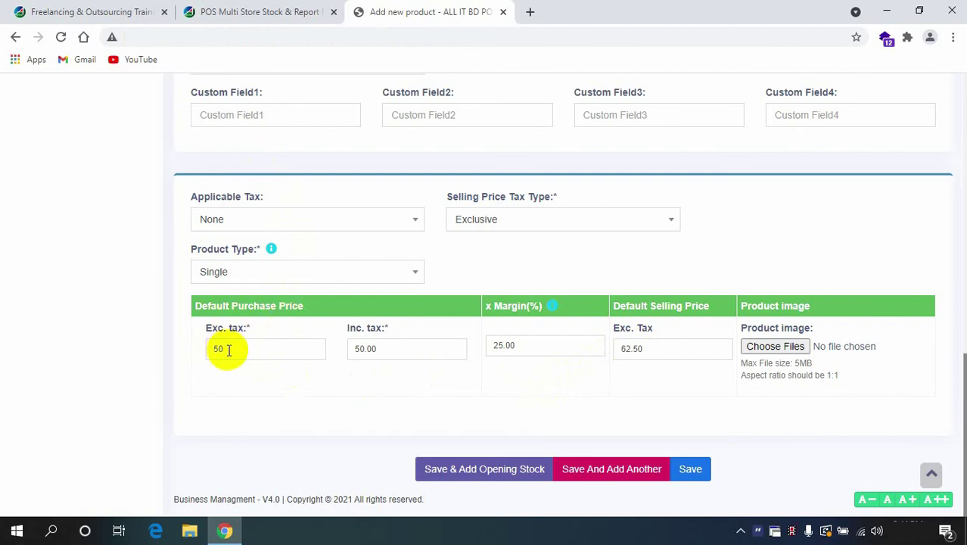
left_click_drag(228, 350, 206, 348)
left_click(231, 388)
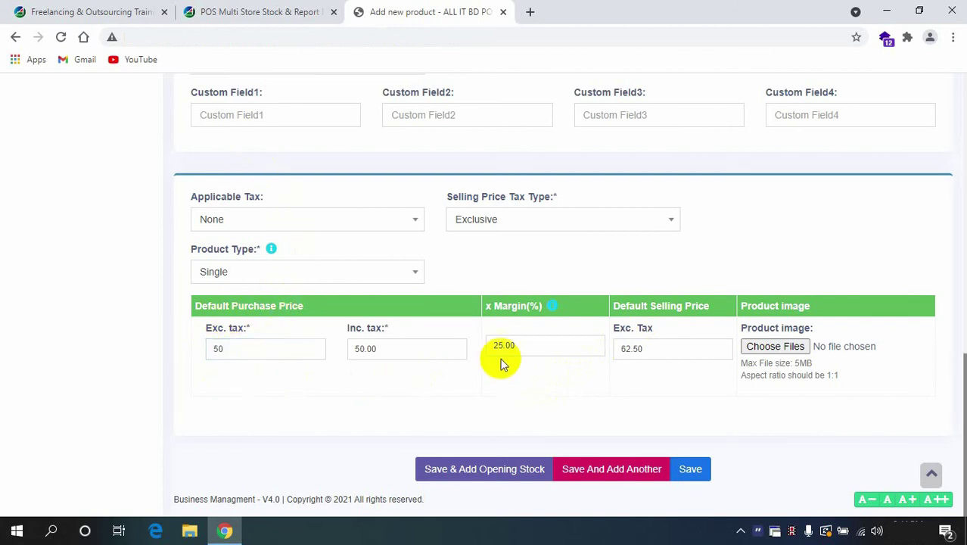
left_click_drag(517, 346, 492, 346)
left_click(512, 404)
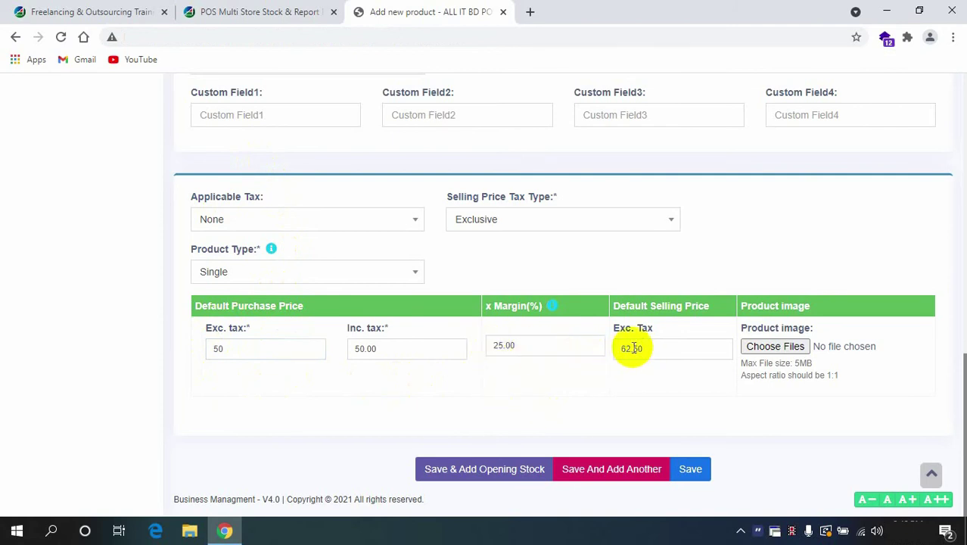
Set the default selling price excluding tax to 70 and check the margin percentage against it
left_click_drag(639, 348, 612, 348)
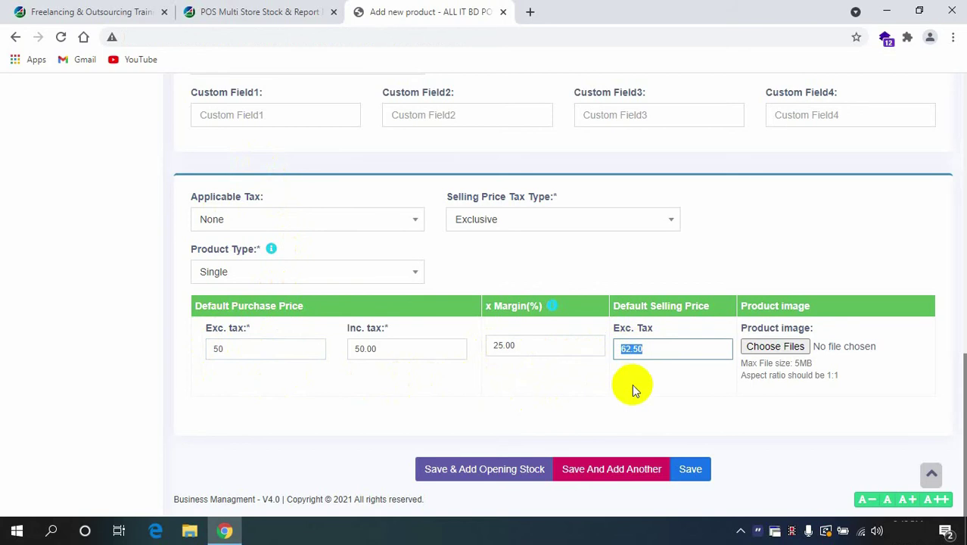
type("70")
left_click(601, 380)
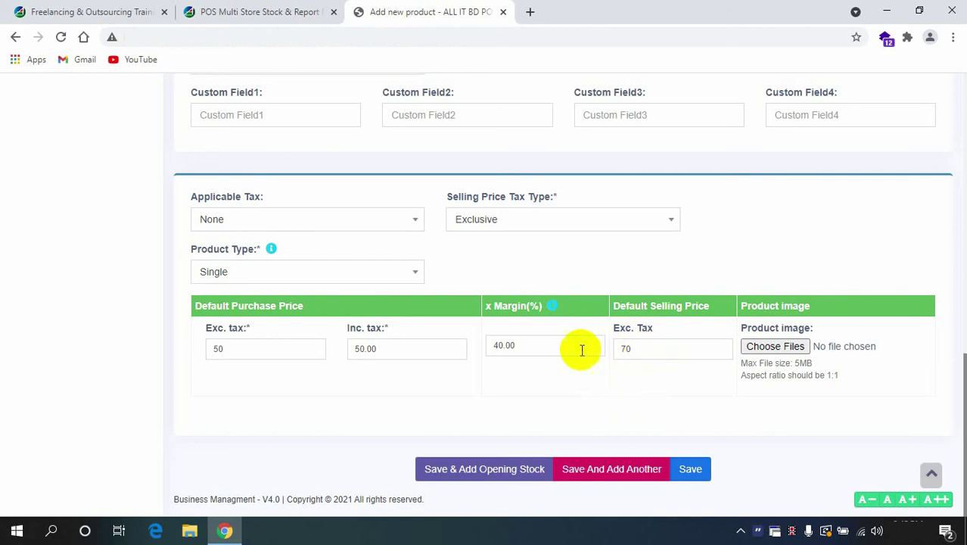
left_click_drag(494, 346, 522, 341)
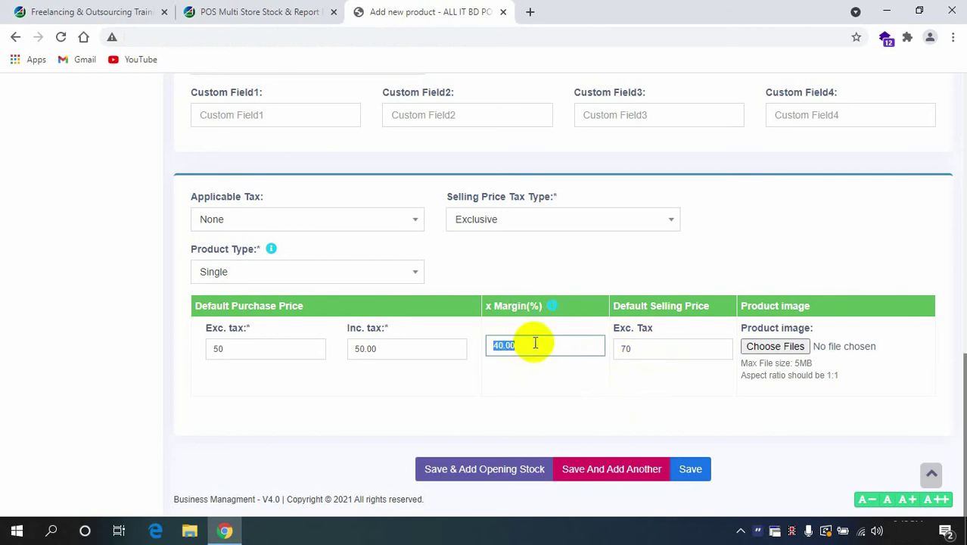
left_click(545, 395)
left_click(625, 349)
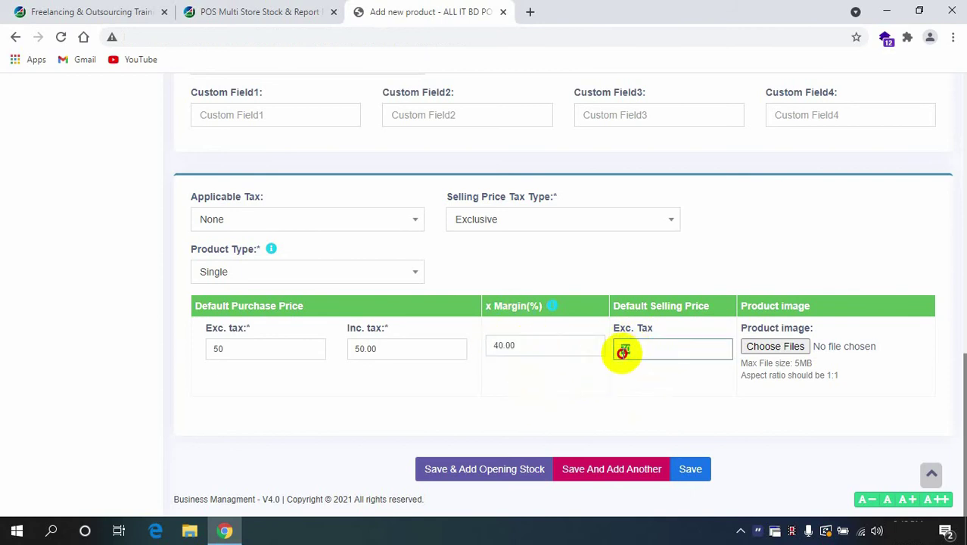
left_click(499, 341)
double_click(497, 347)
left_click(508, 393)
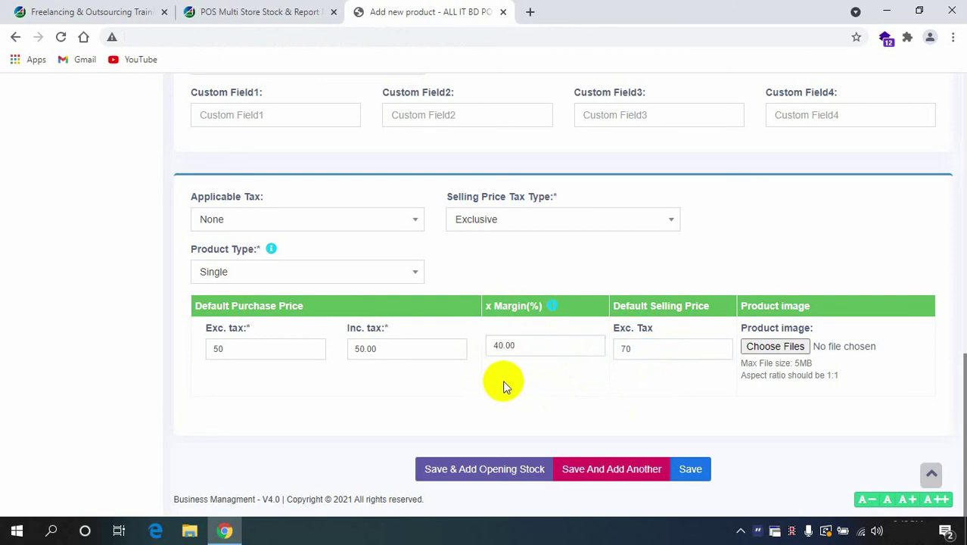
Leave the new product form, discarding the unsaved entries, and open the Print Labels page
left_click(689, 470)
left_click(471, 461)
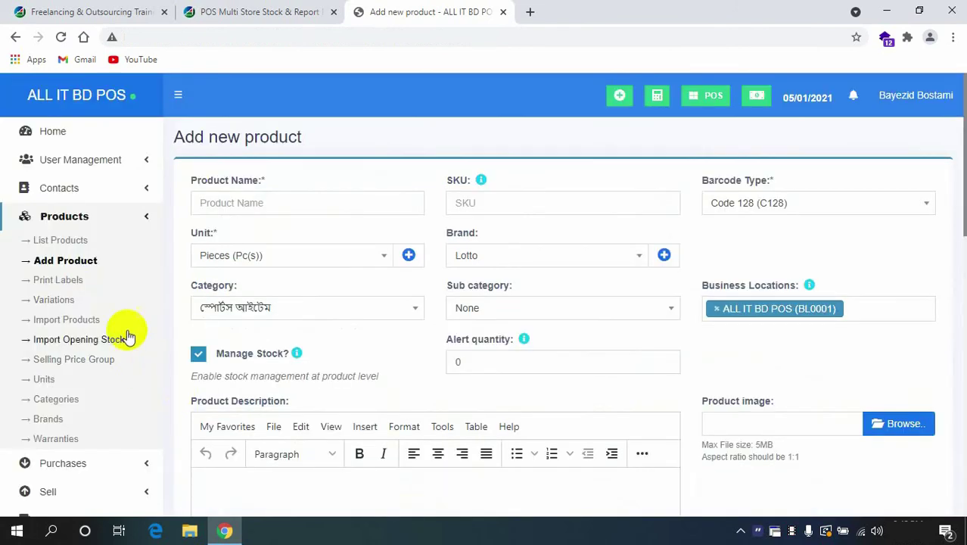
left_click(46, 280)
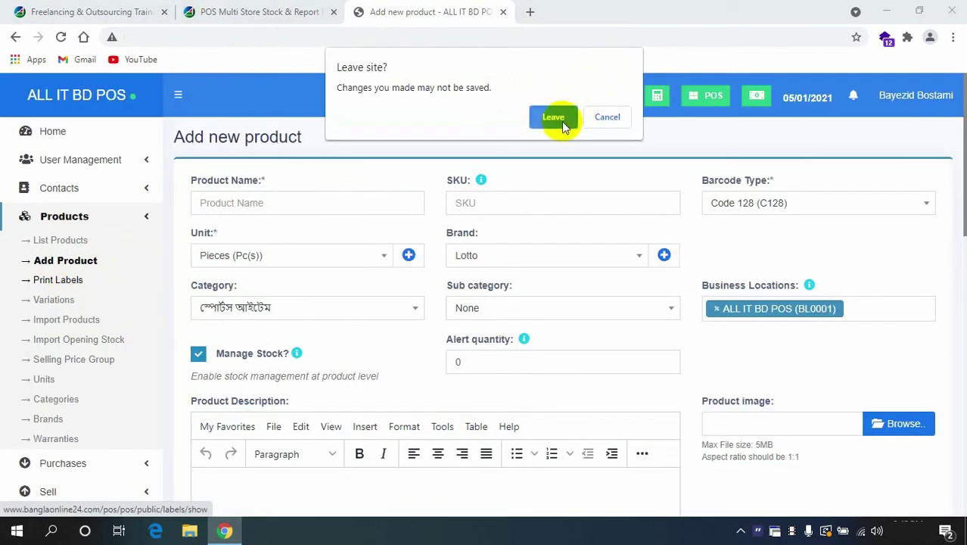
left_click(561, 120)
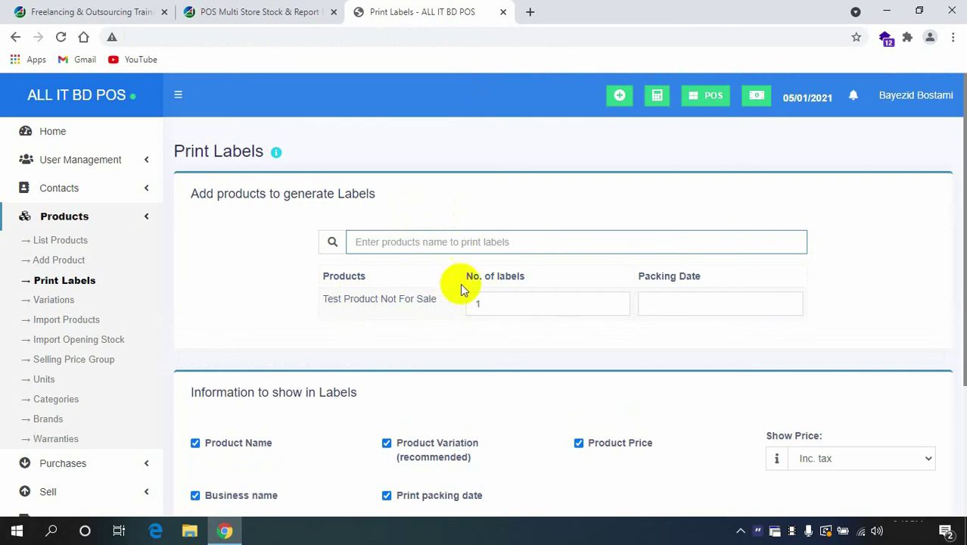
Set the number of labels for Test Product Not For Sale to 50 and generate the label preview
left_click(477, 307)
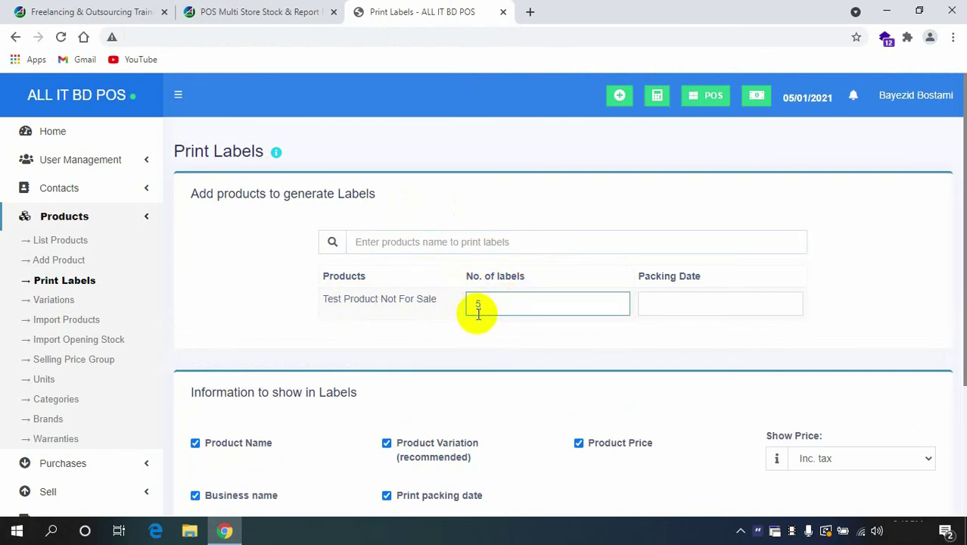
left_click(536, 354)
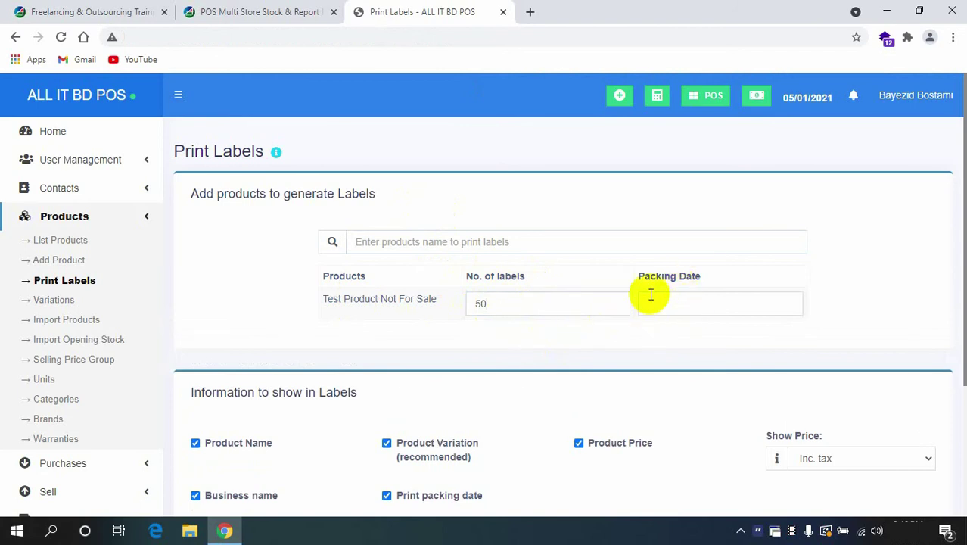
scroll(652, 299, "down", 2)
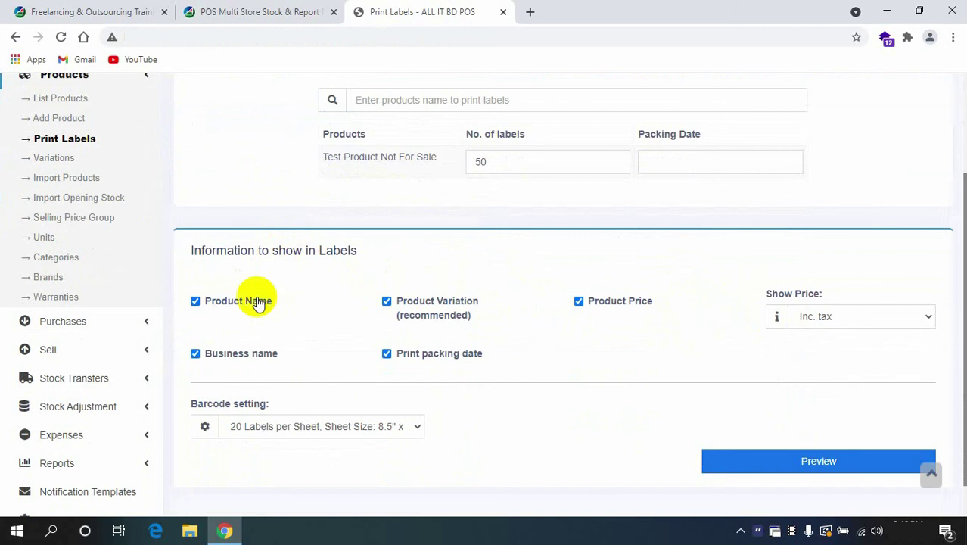
left_click(845, 470)
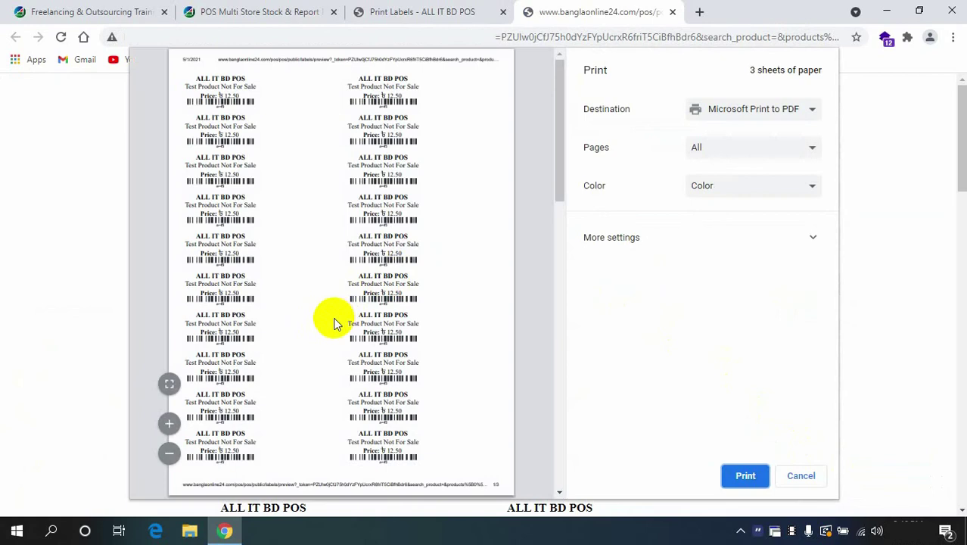
Look through all pages of the barcode label print preview and cancel printing
scroll(333, 316, "down", 10)
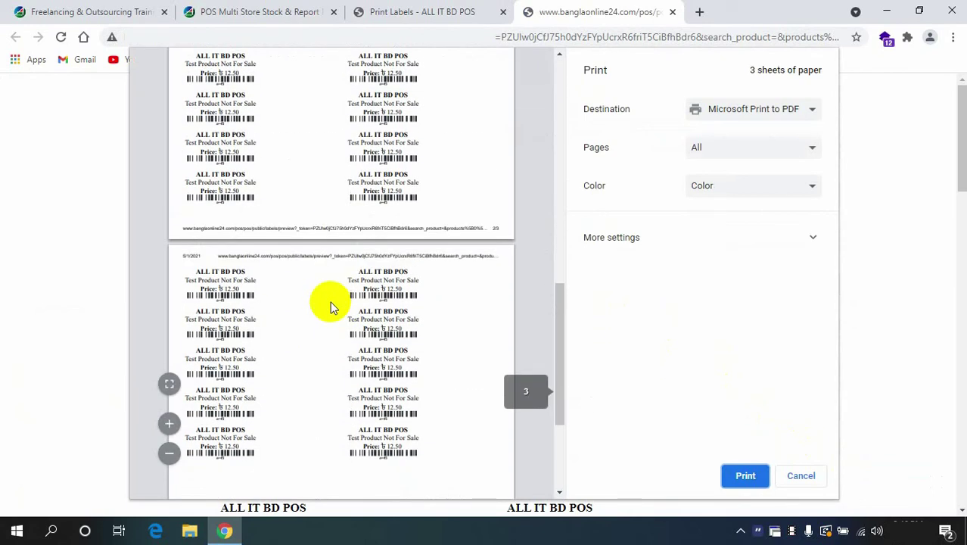
scroll(330, 301, "up", 10)
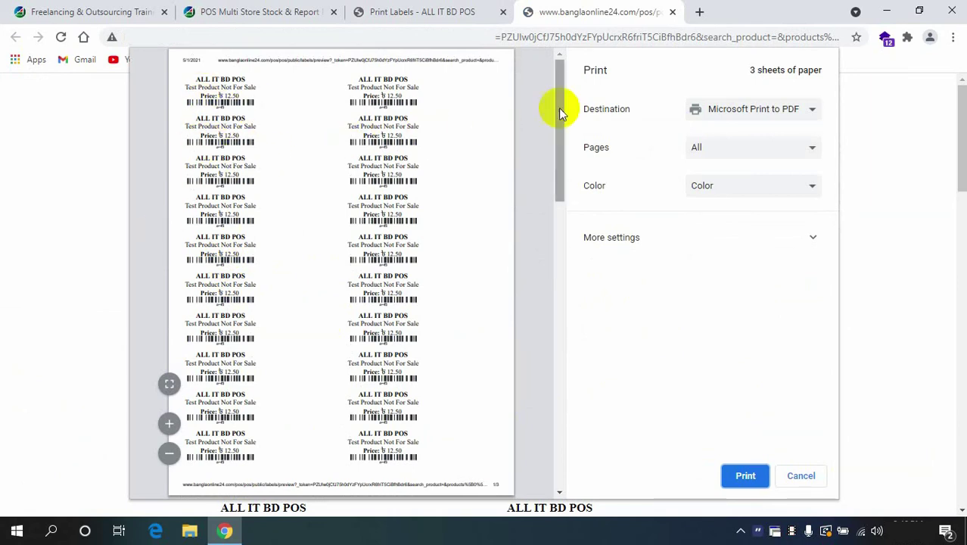
key("Escape")
View the product Variations page and its blank Add Variation form, closing the form without adding anything
left_click(54, 301)
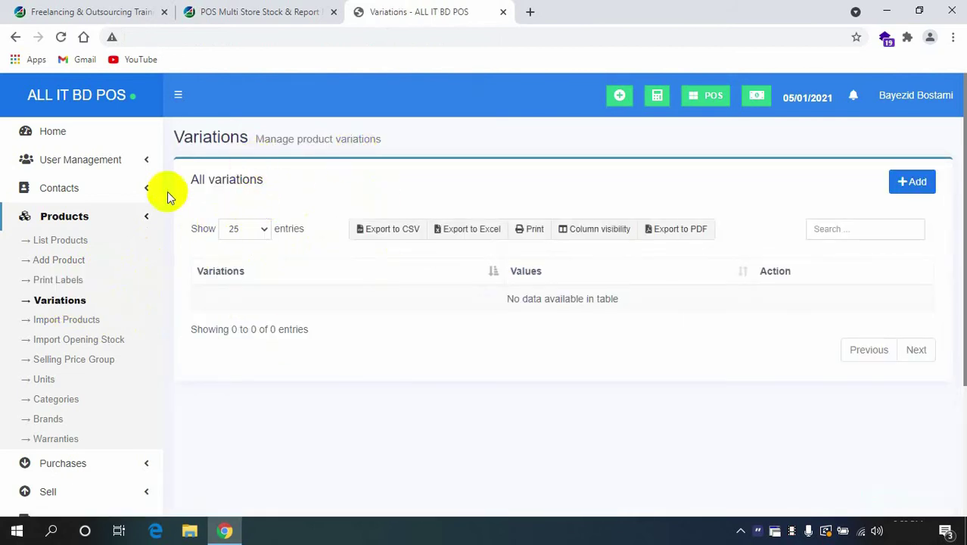
left_click_drag(192, 182, 329, 201)
left_click(328, 200)
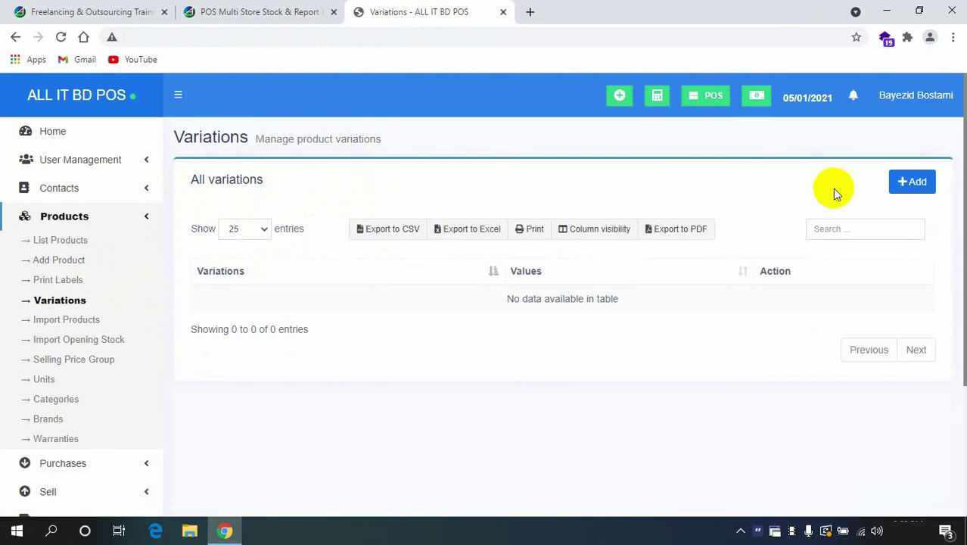
left_click(897, 186)
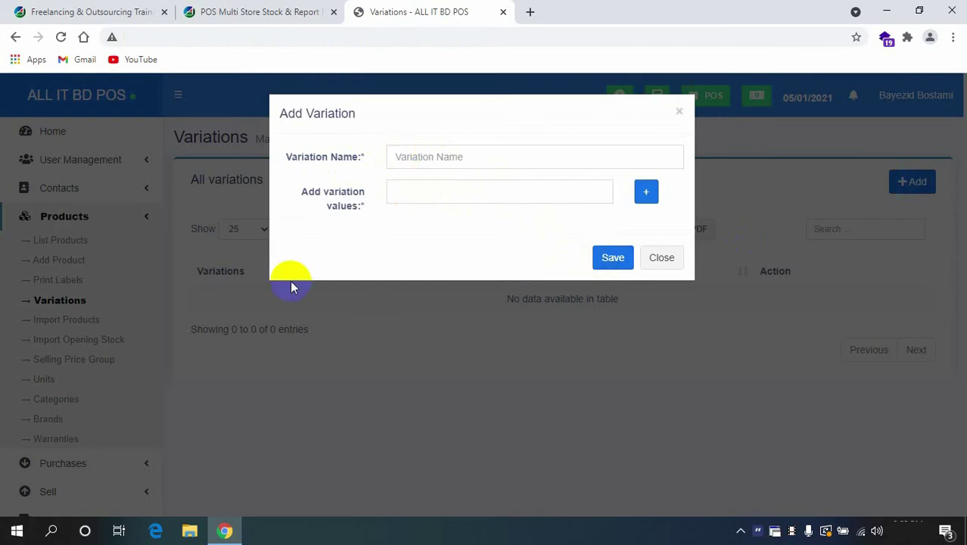
left_click(680, 112)
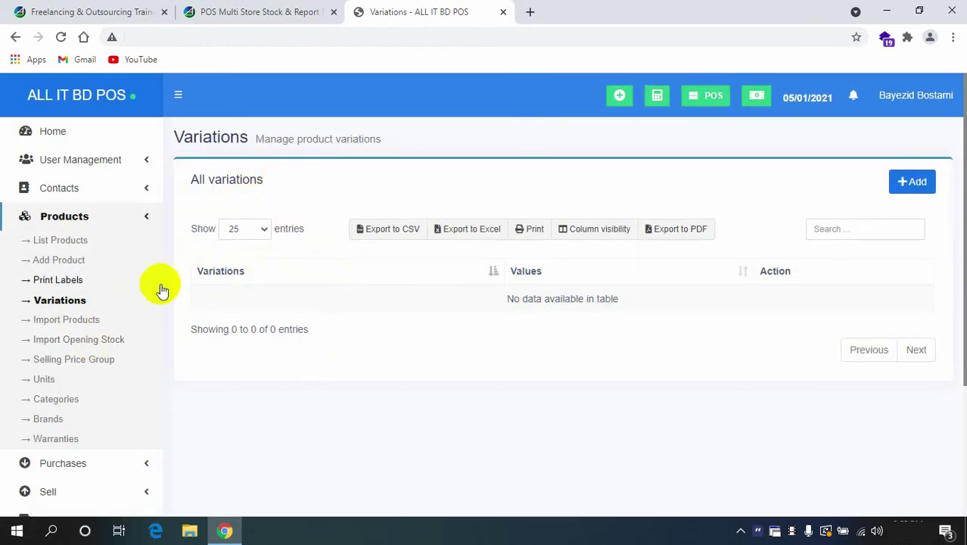
Examine the Import Products page, including its column instructions and the file selection for importing
left_click(91, 319)
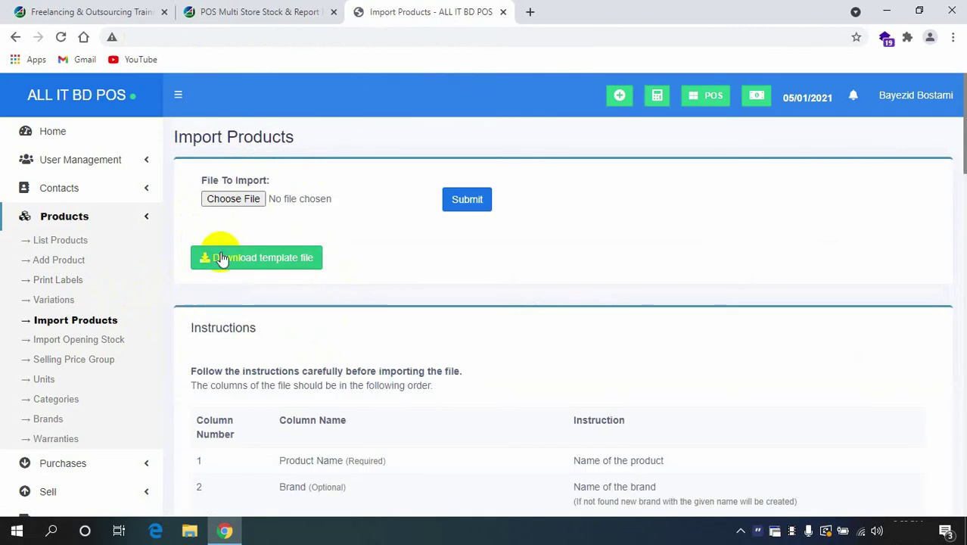
scroll(281, 395, "down", 2)
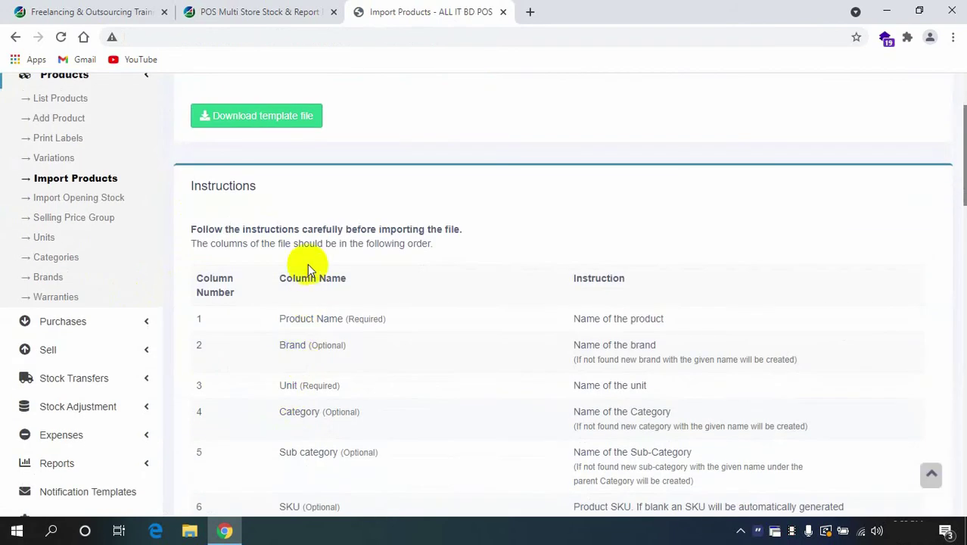
scroll(385, 431, "down", 3)
scroll(389, 437, "up", 4)
scroll(389, 438, "up", 1)
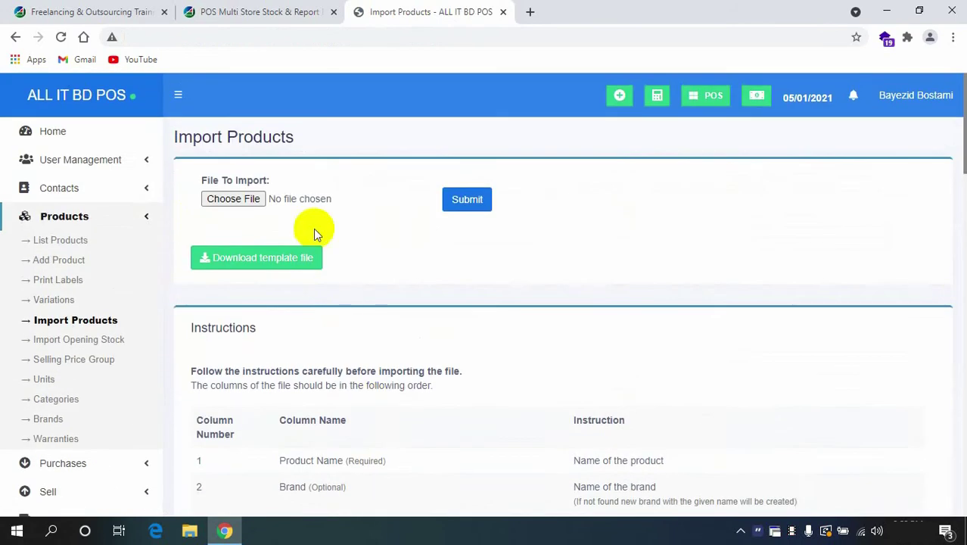
left_click_drag(202, 135, 260, 136)
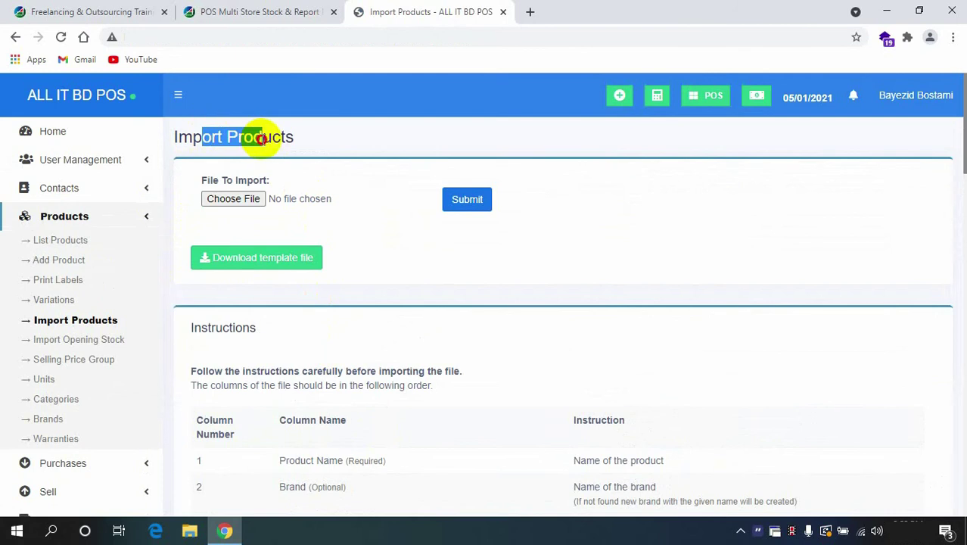
left_click(232, 198)
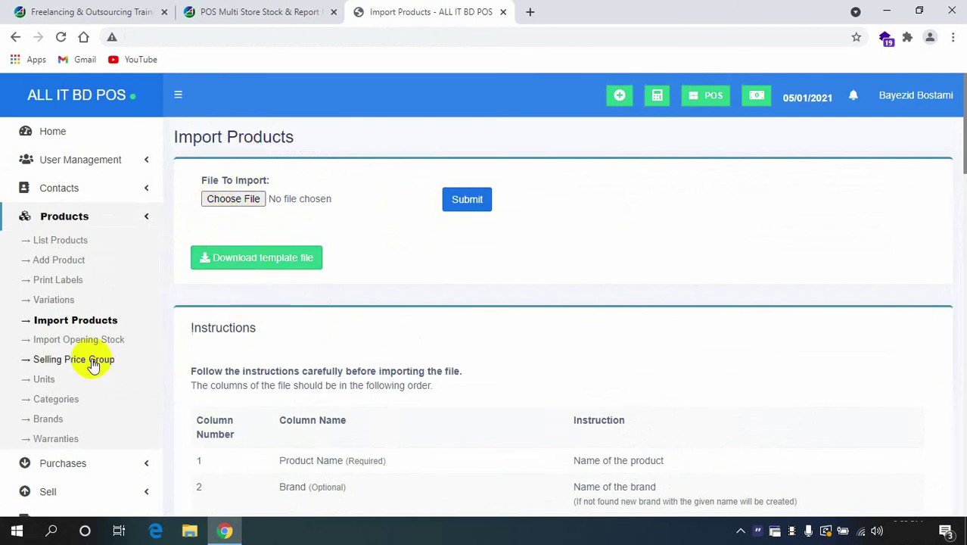
View the Import Opening Stock page and the Selling Price Group page, including the blank Add Selling Price Group form
left_click(77, 340)
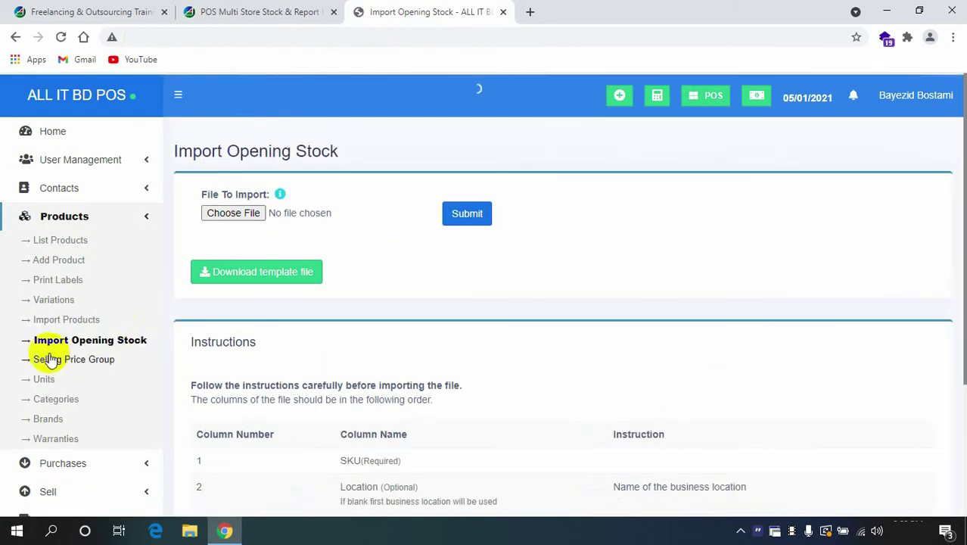
left_click(90, 361)
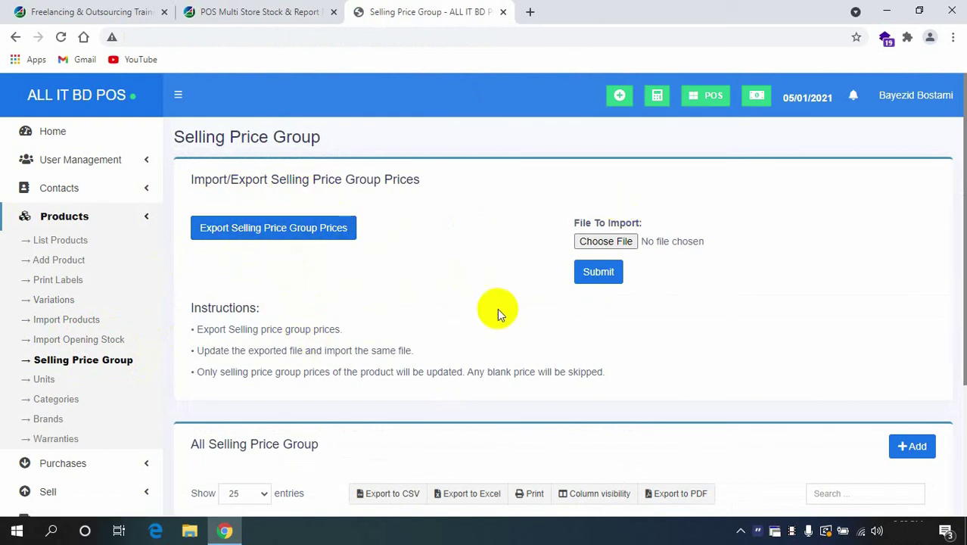
scroll(492, 307, "down", 3)
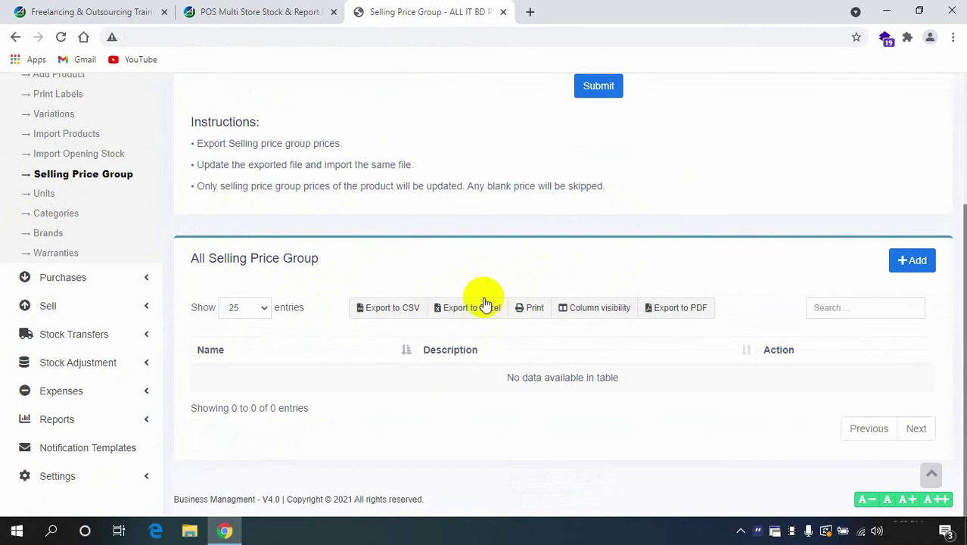
left_click(910, 263)
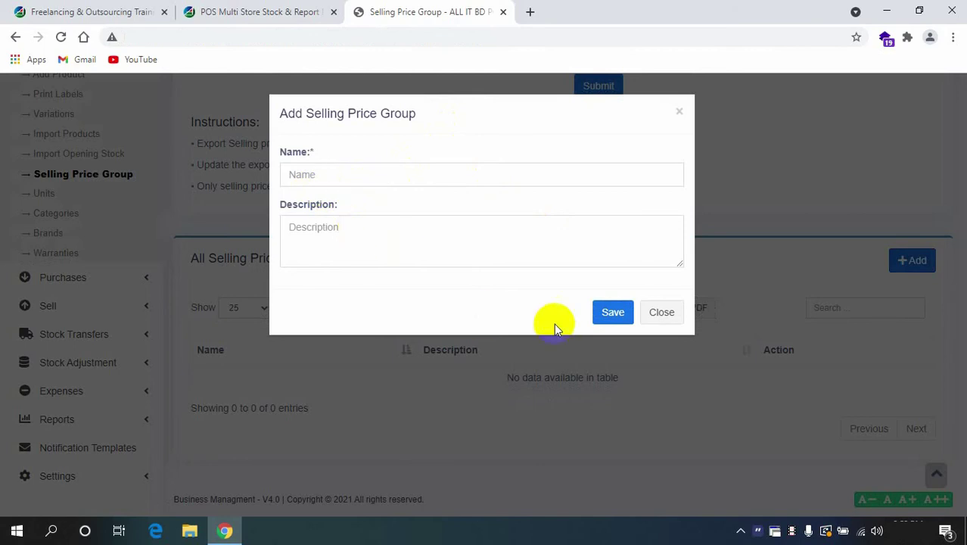
left_click(680, 115)
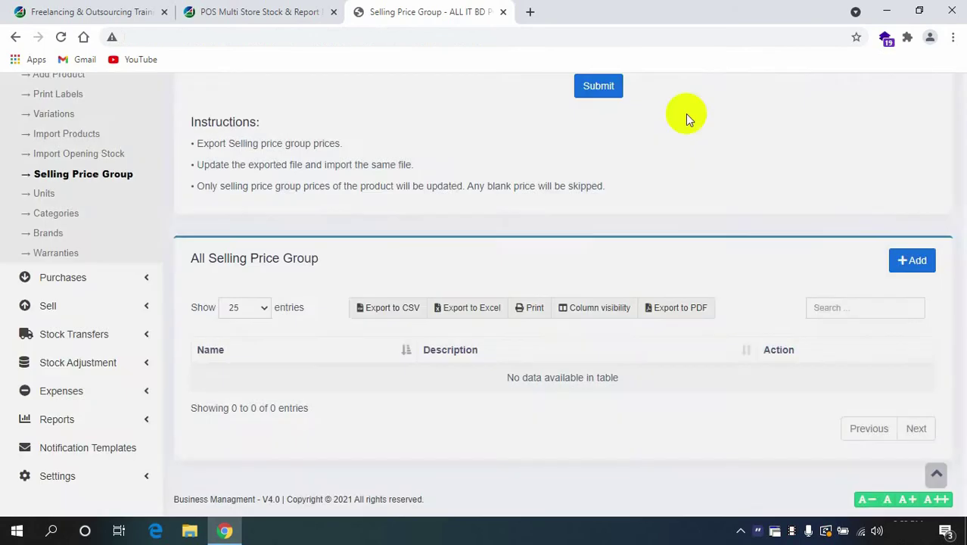
View the Units page and its blank Add Unit form, including the Allow decimal choices, and close the form without adding a unit
left_click(44, 191)
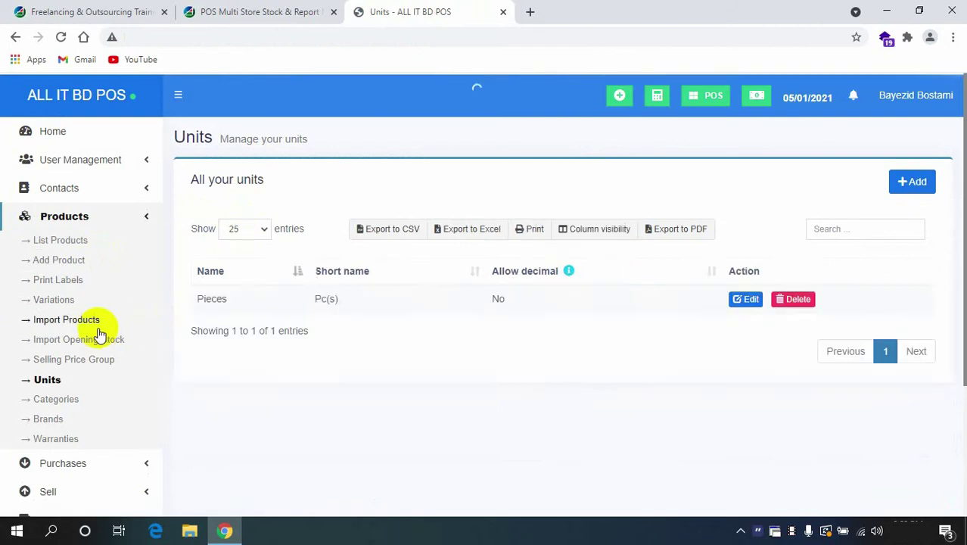
left_click(912, 182)
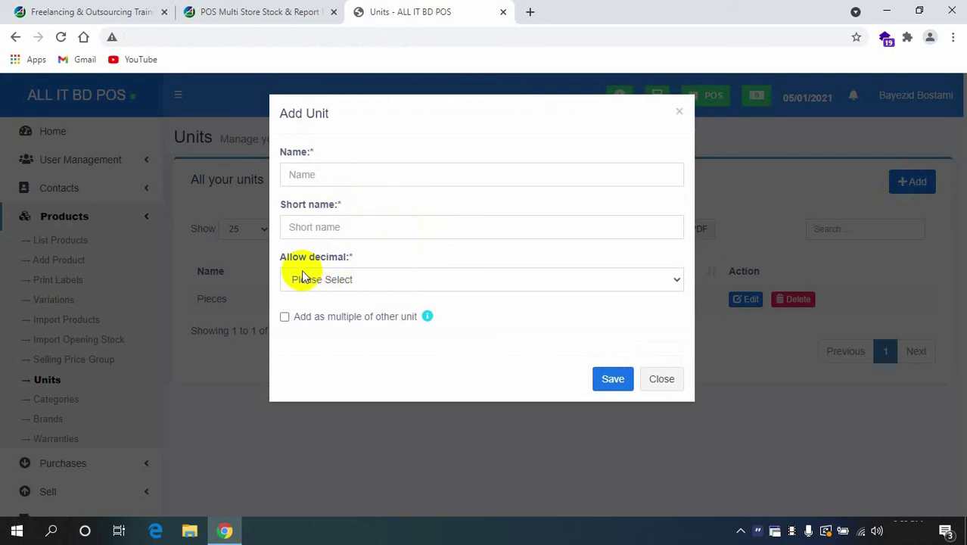
left_click(351, 279)
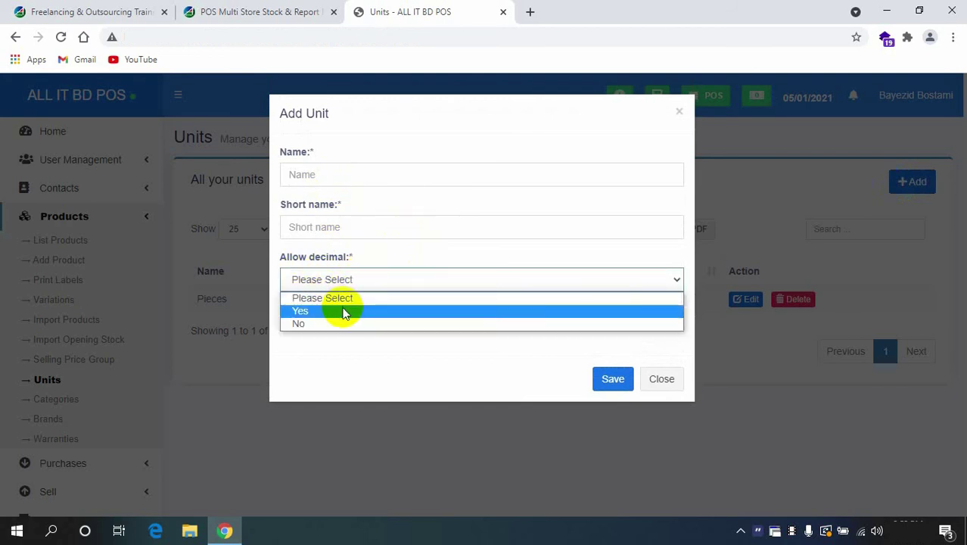
left_click(344, 279)
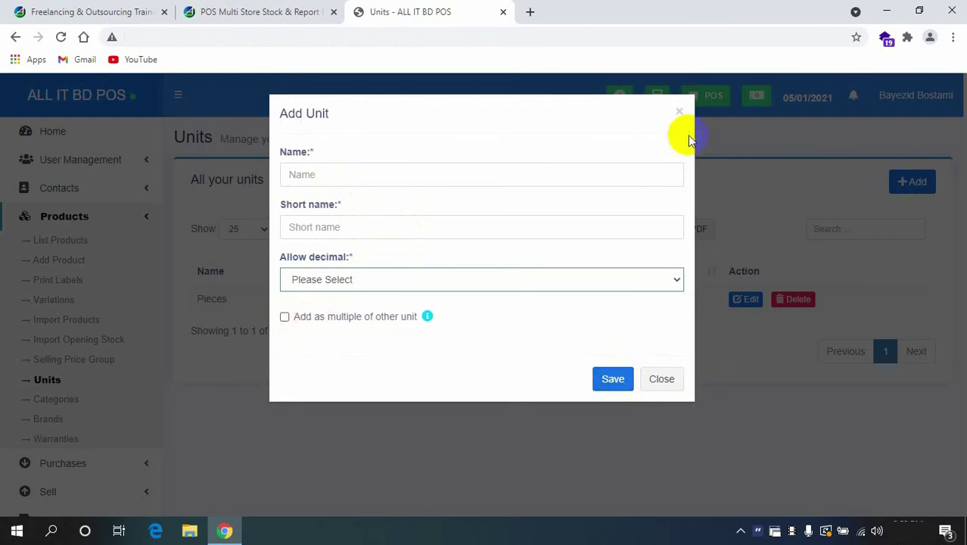
left_click(680, 112)
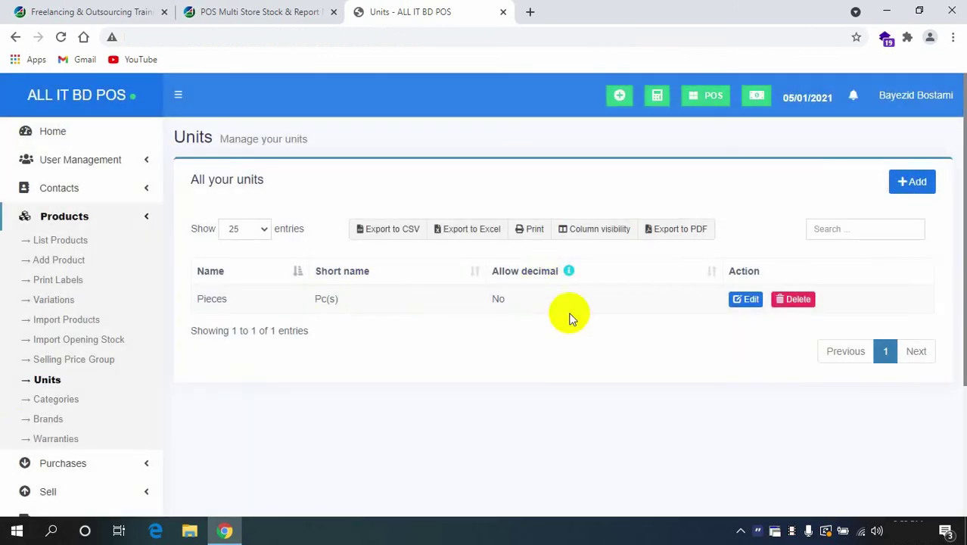
View the product Categories page and its blank form for adding a category, closing it without adding anything
left_click(64, 401)
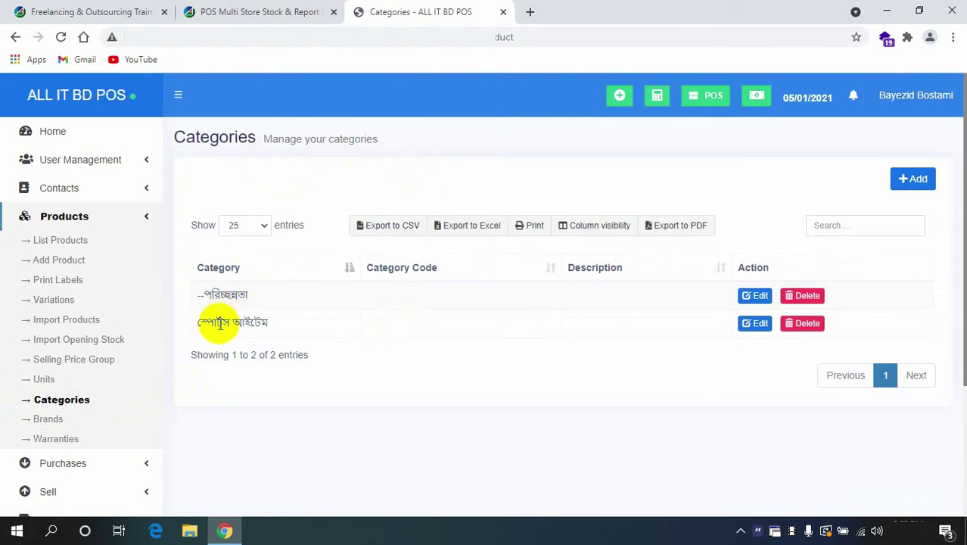
left_click(902, 181)
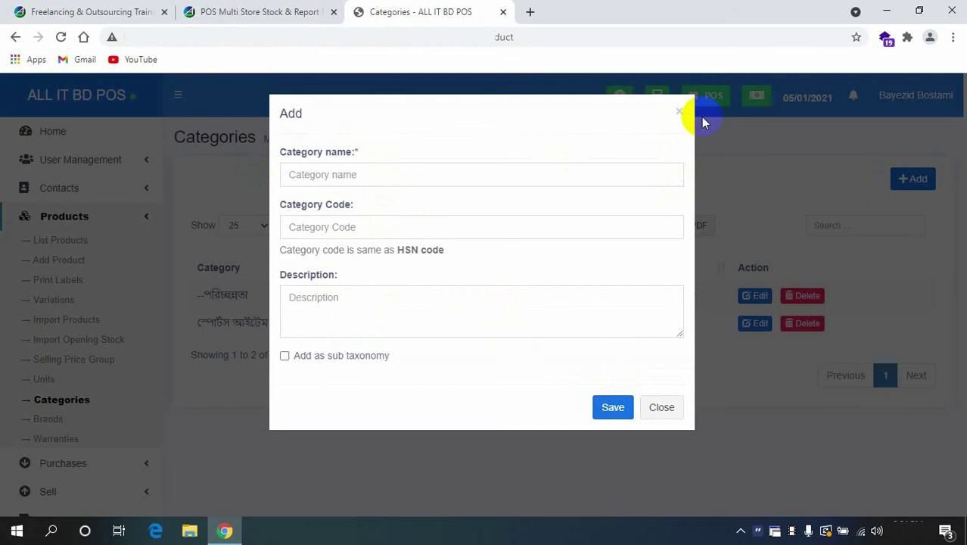
left_click(683, 115)
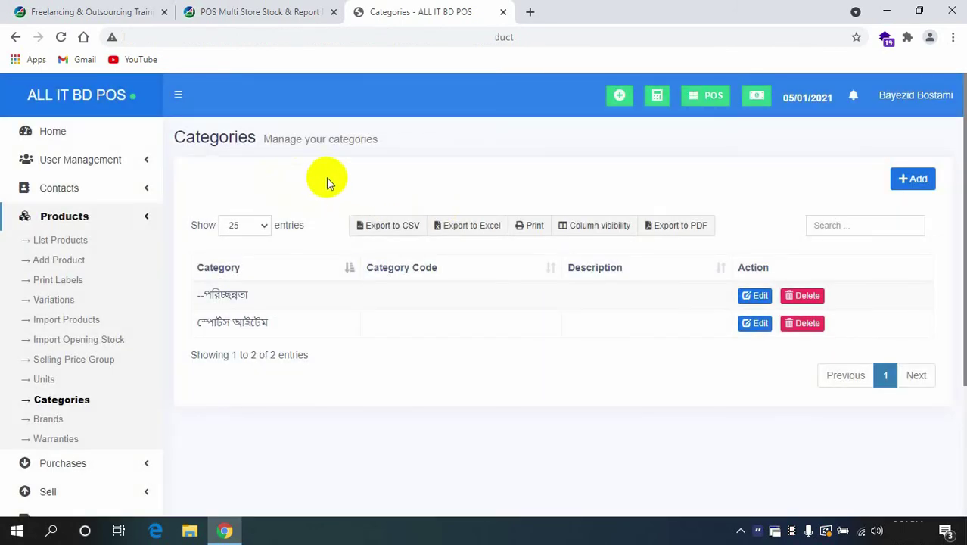
Examine the new category form's Add as sub taxonomy option and its parent category choices, closing the form without saving
left_click(924, 182)
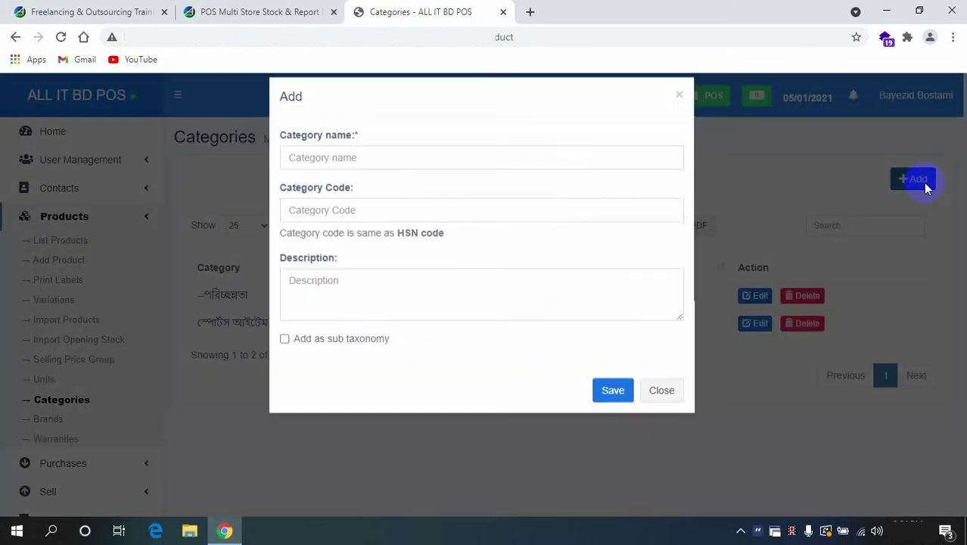
left_click(290, 175)
left_click(435, 210)
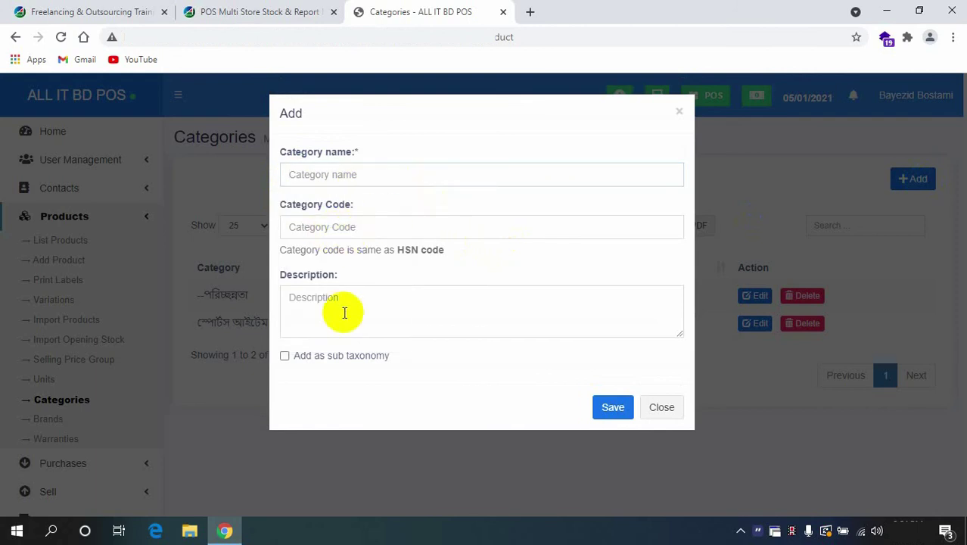
left_click(345, 357)
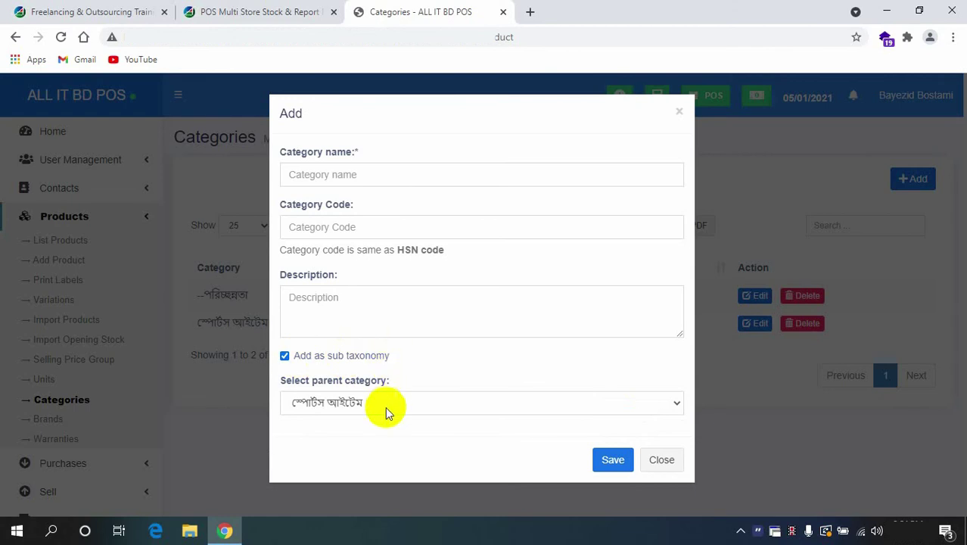
left_click(356, 403)
left_click(341, 424)
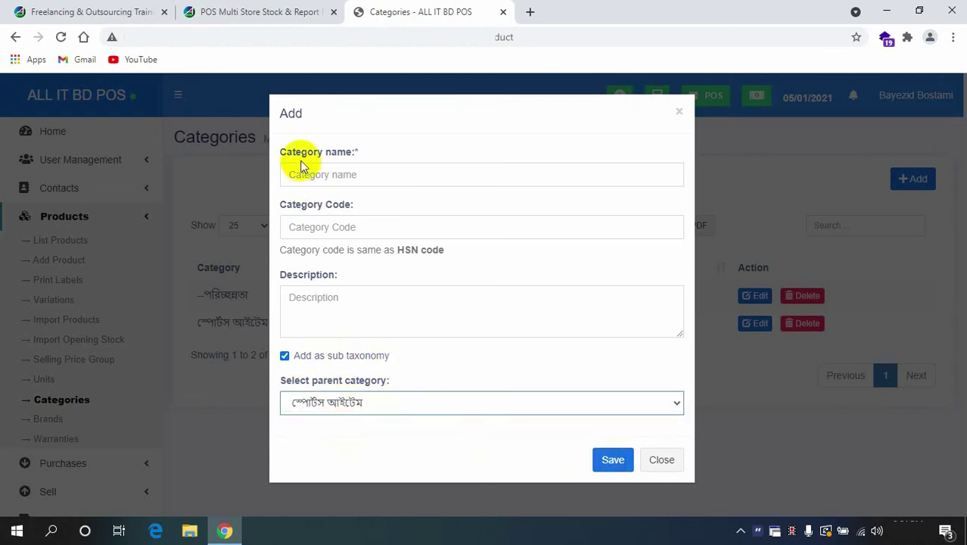
left_click(678, 113)
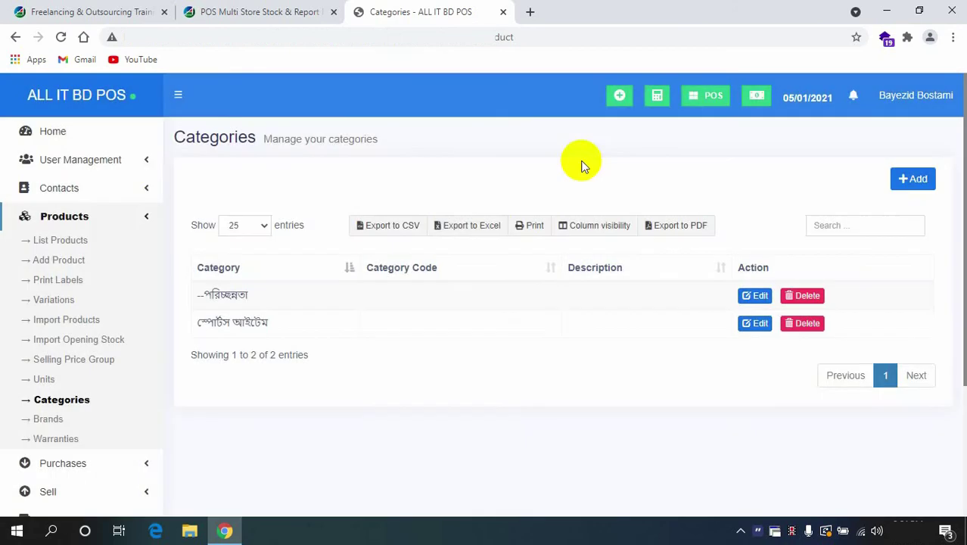
View the Brands page and its blank Add brand form, closing the form without adding a brand
left_click(46, 420)
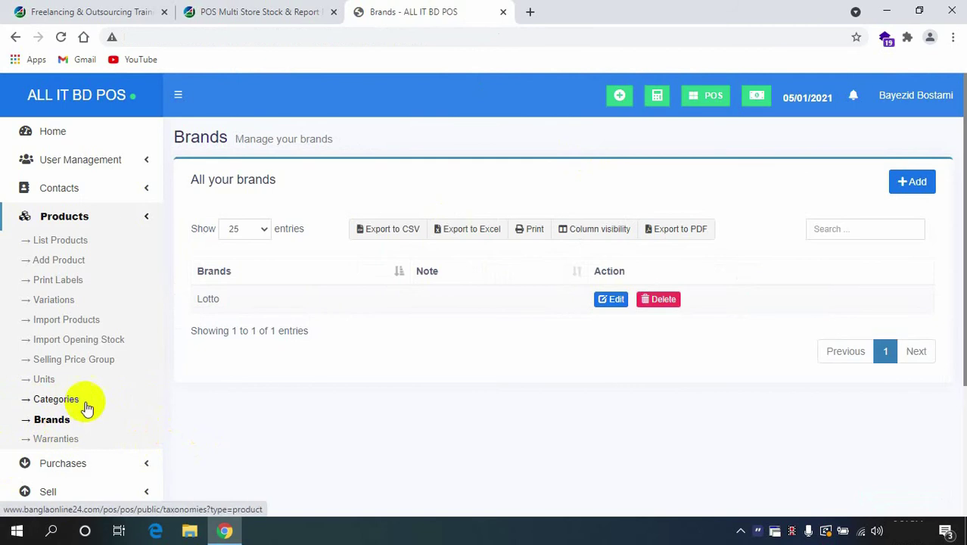
left_click(894, 190)
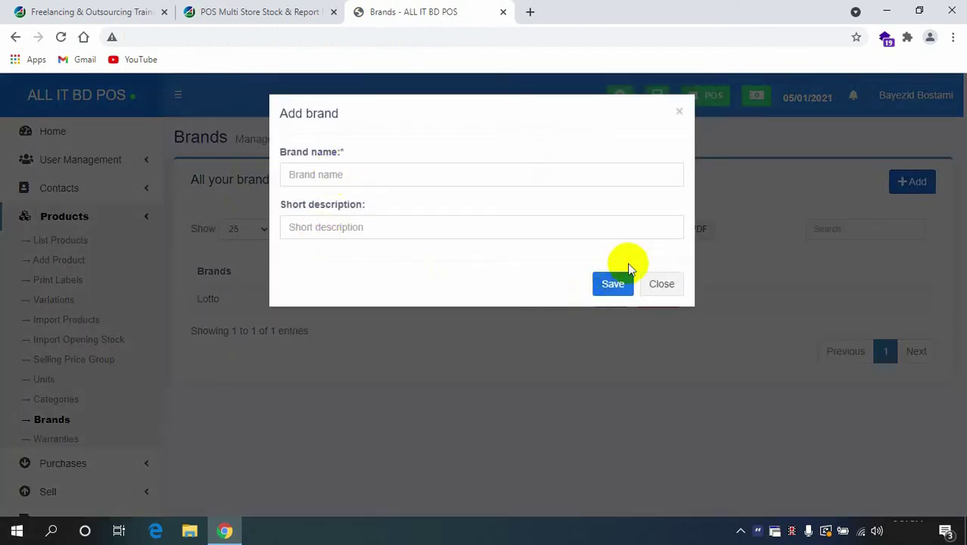
left_click(681, 113)
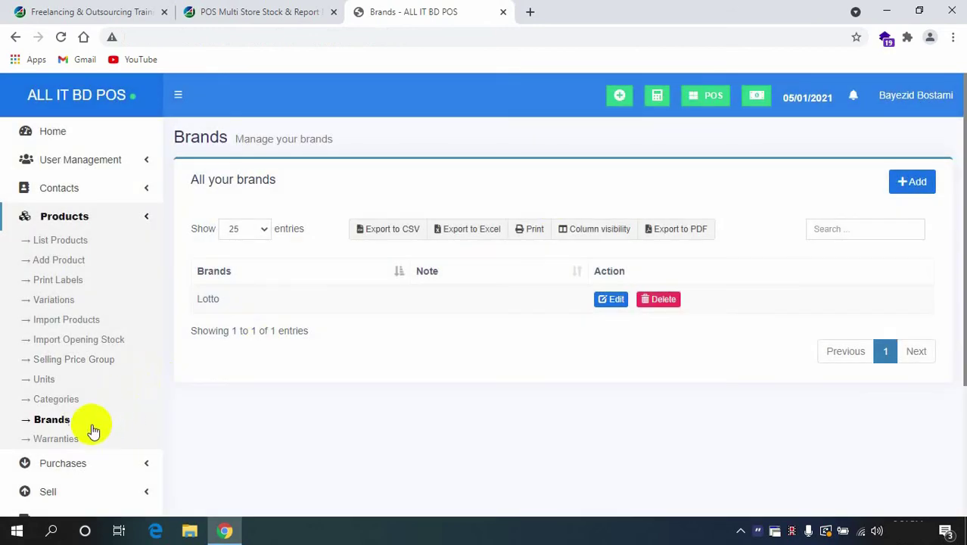
Examine the Warranties page and Add Warranty form, trying a duration of 2 and viewing the duration units, and close it without saving
left_click(56, 439)
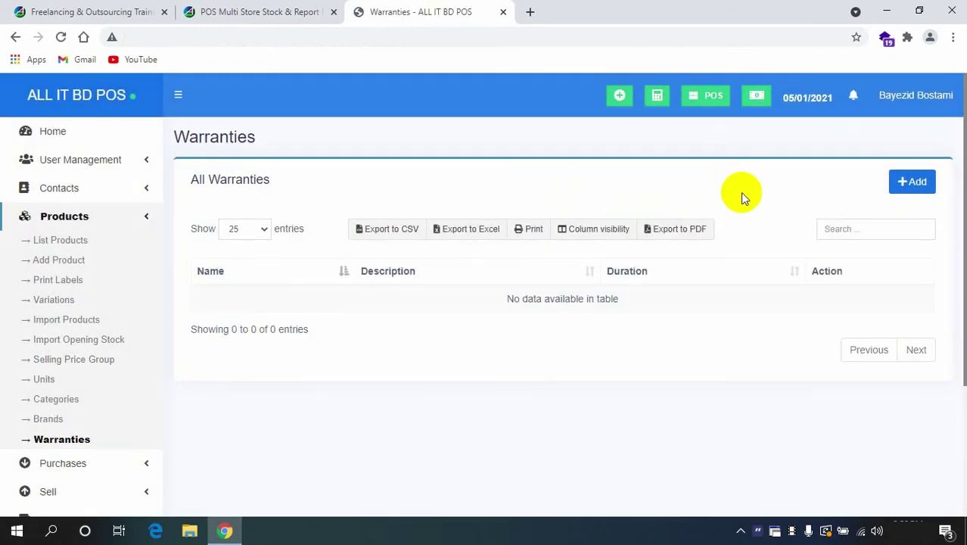
left_click(905, 183)
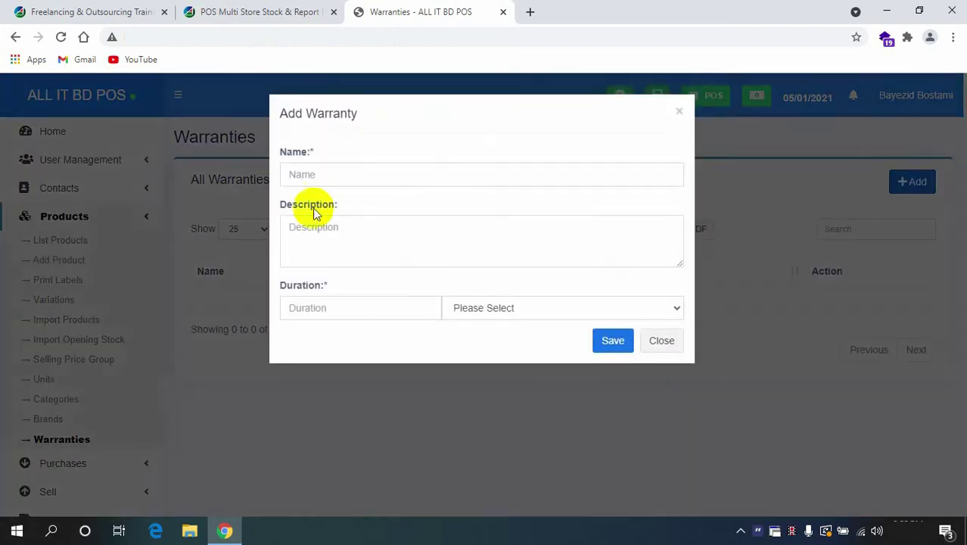
left_click(303, 174)
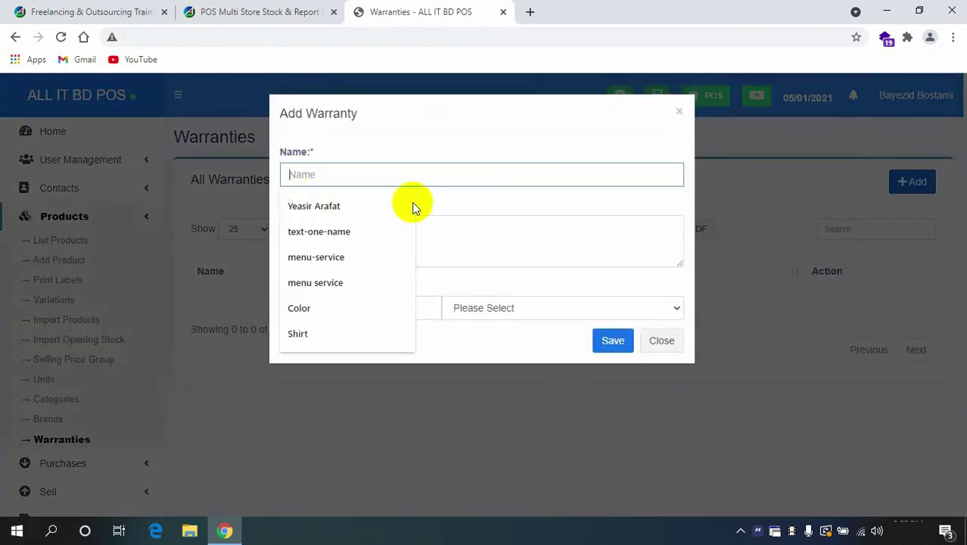
left_click(430, 205)
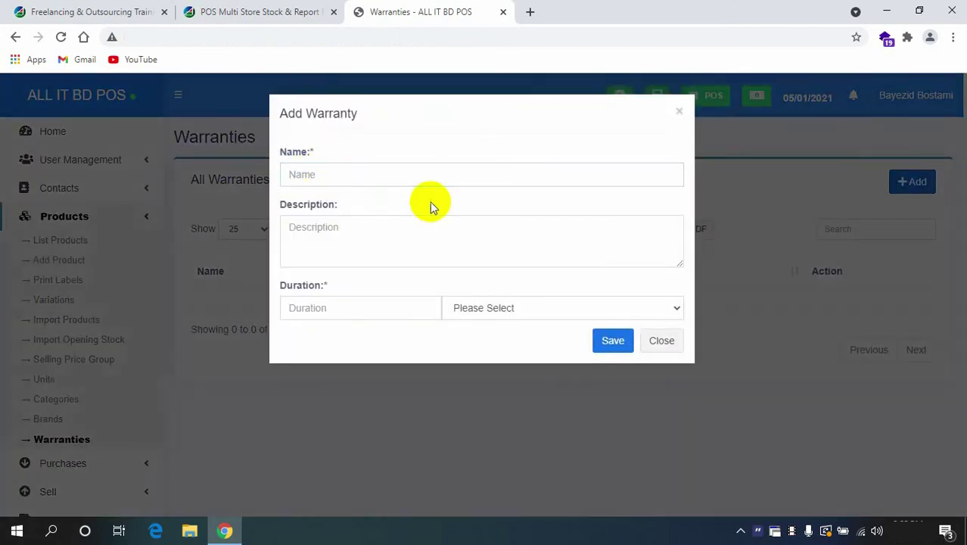
left_click(317, 307)
left_click(483, 310)
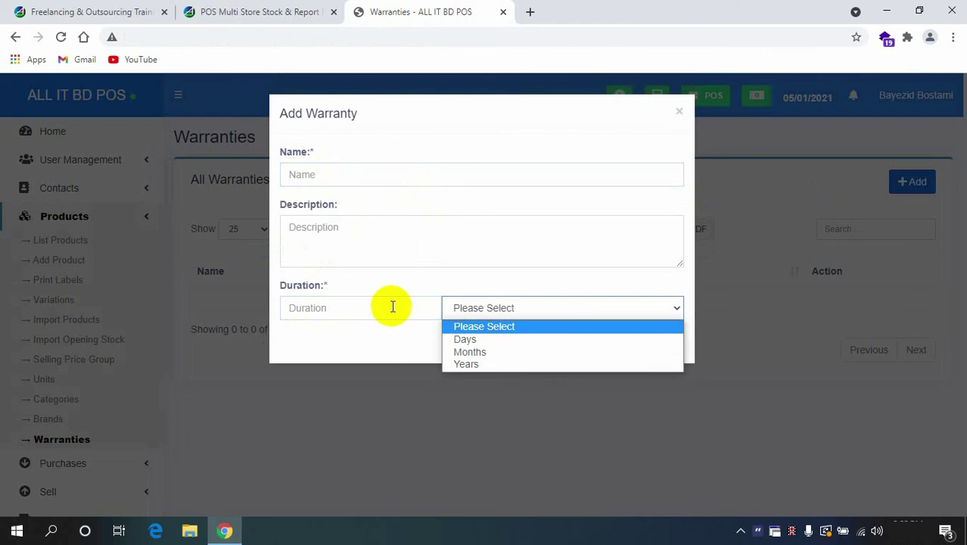
left_click(337, 310)
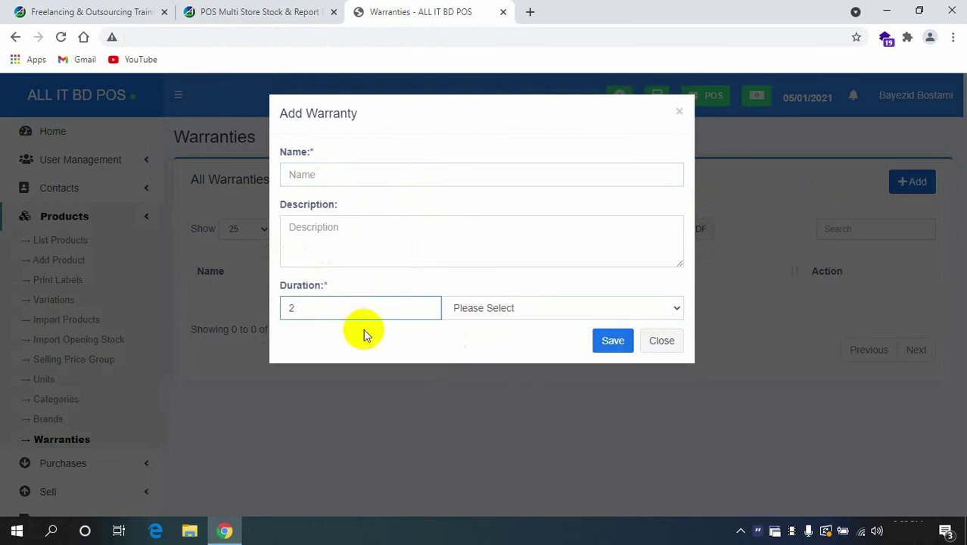
type("2")
left_click(497, 309)
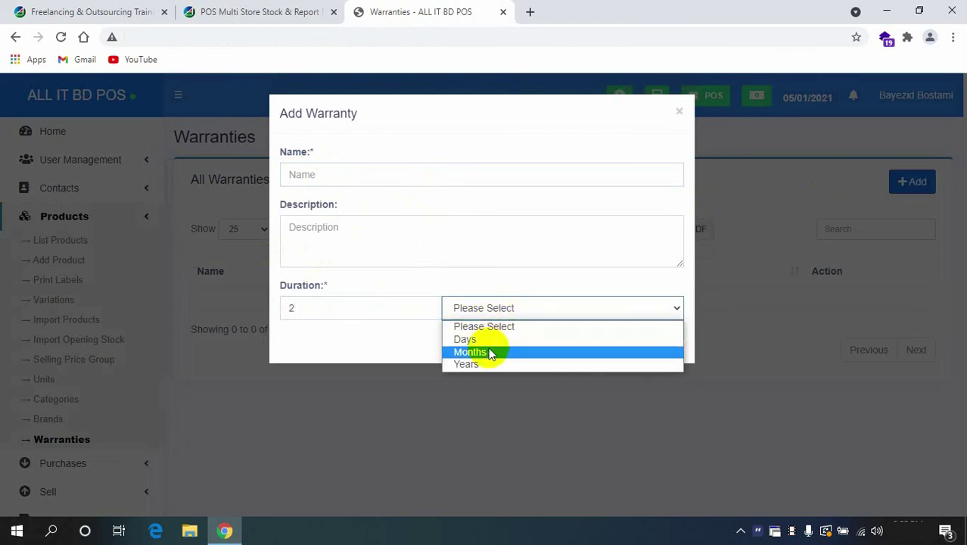
left_click(365, 368)
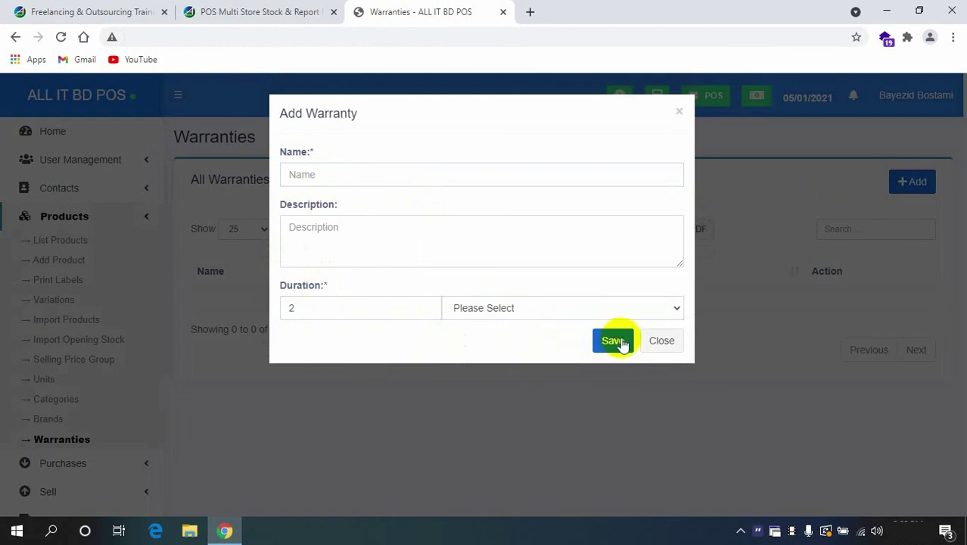
left_click(680, 112)
View the Purchases list page, including its filters and the All Purchases table
scroll(240, 328, "down", 3)
left_click(93, 278)
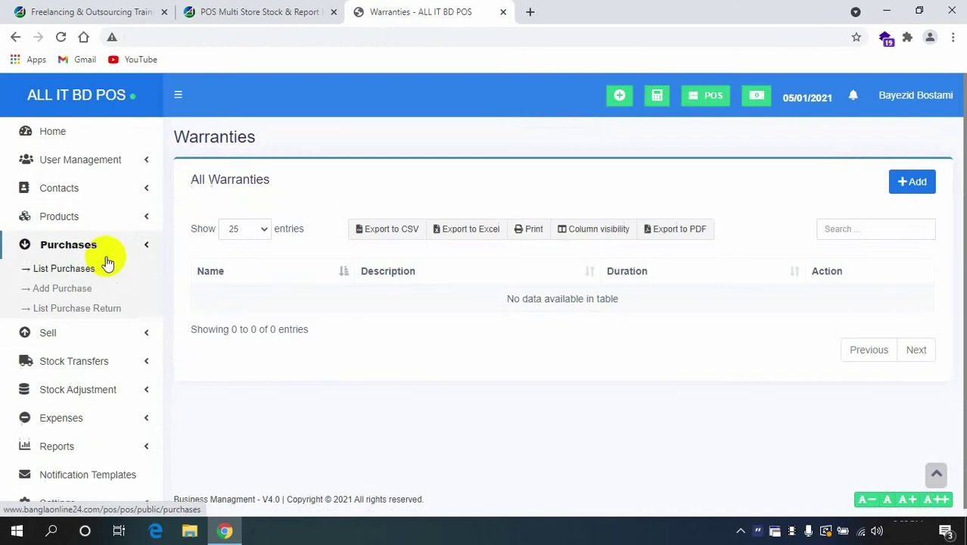
left_click(65, 271)
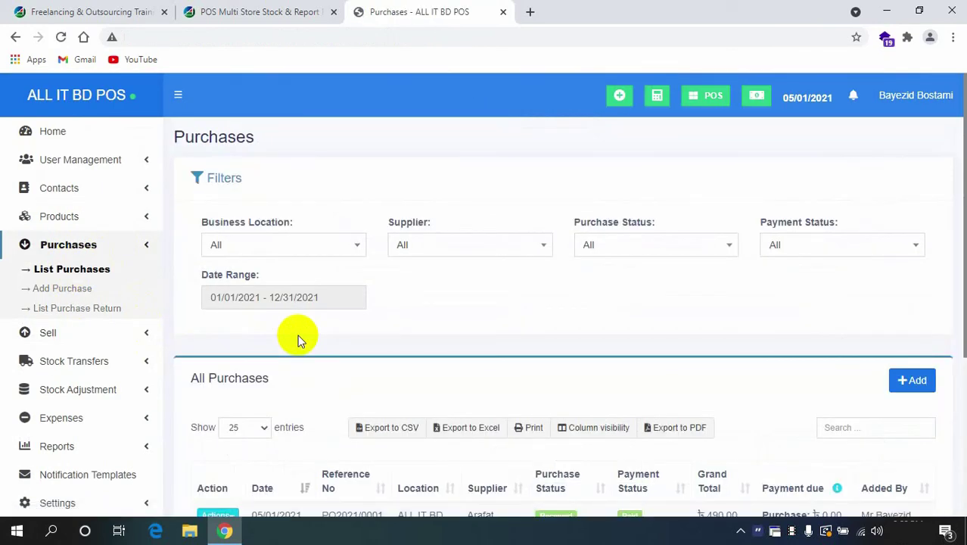
scroll(298, 335, "down", 3)
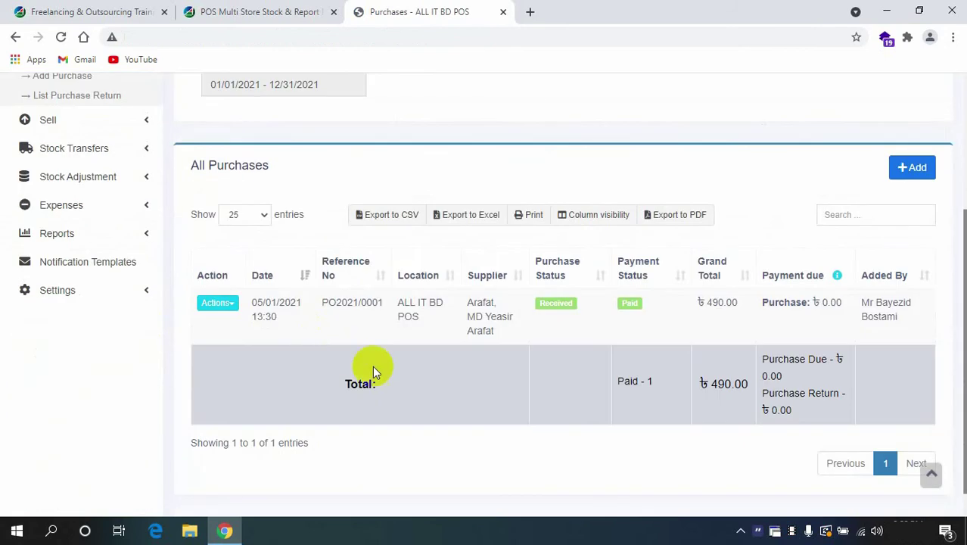
scroll(366, 349, "up", 2)
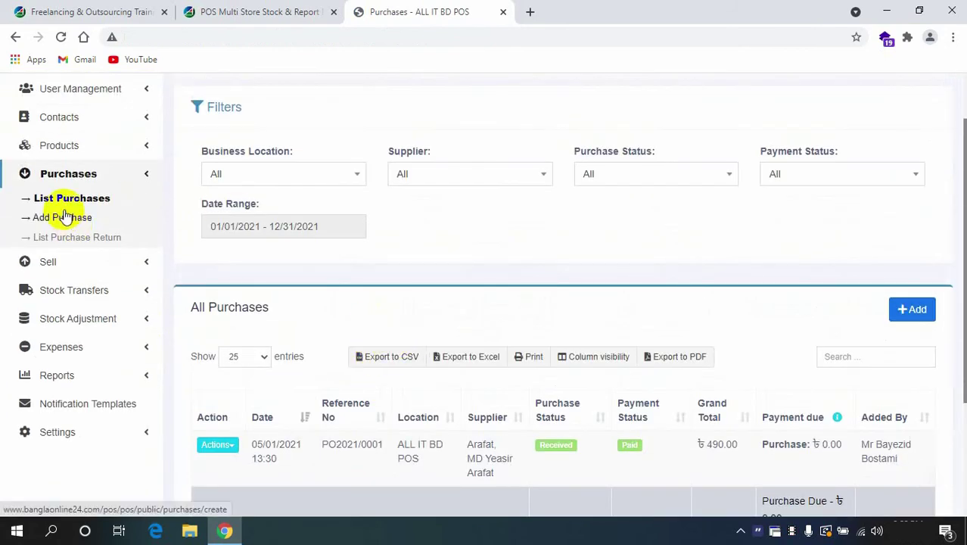
Start a new purchase and select the existing supplier by searching part of the supplier's name
left_click(916, 315)
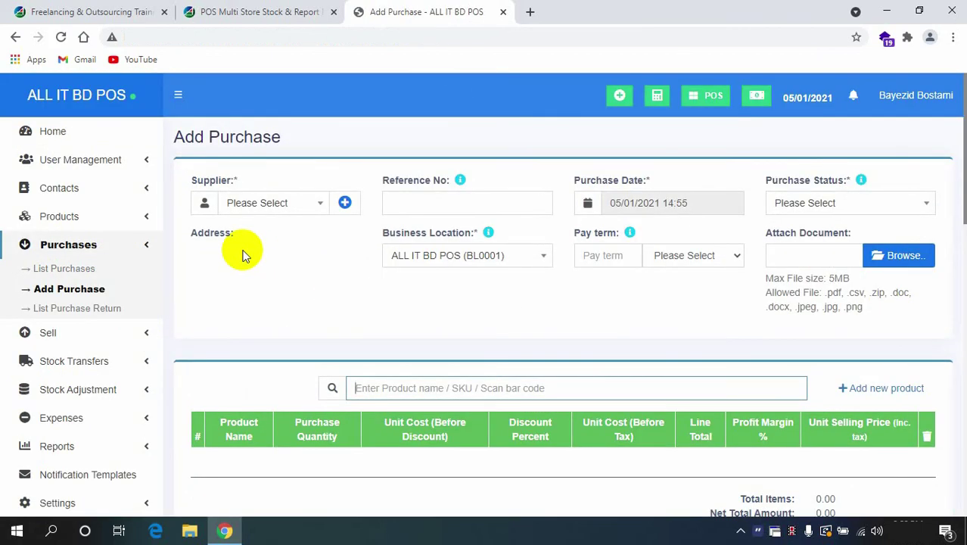
left_click(250, 205)
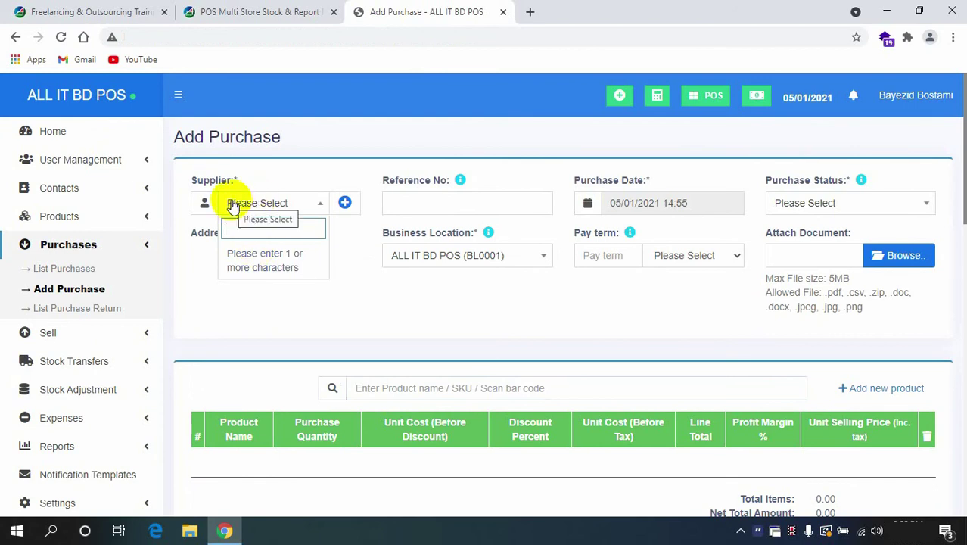
type("ye")
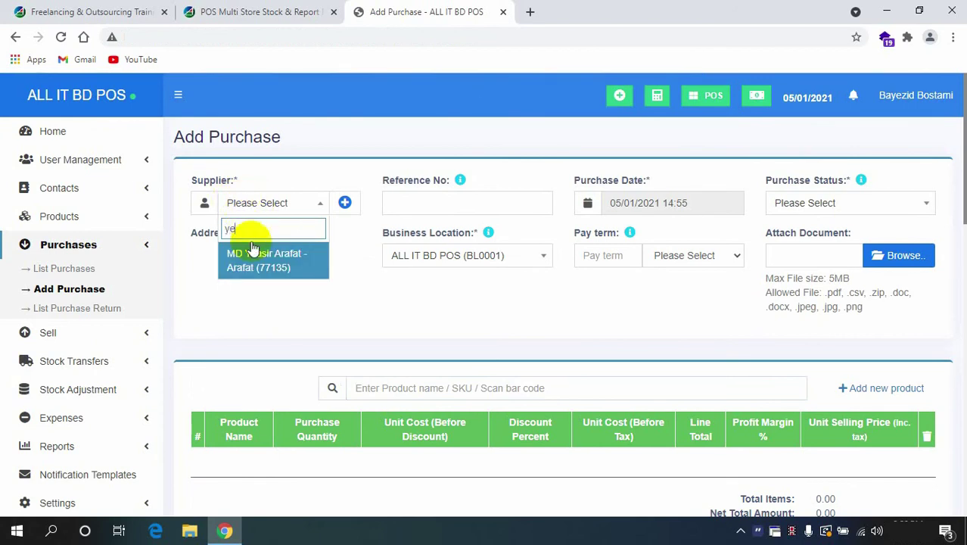
left_click(255, 259)
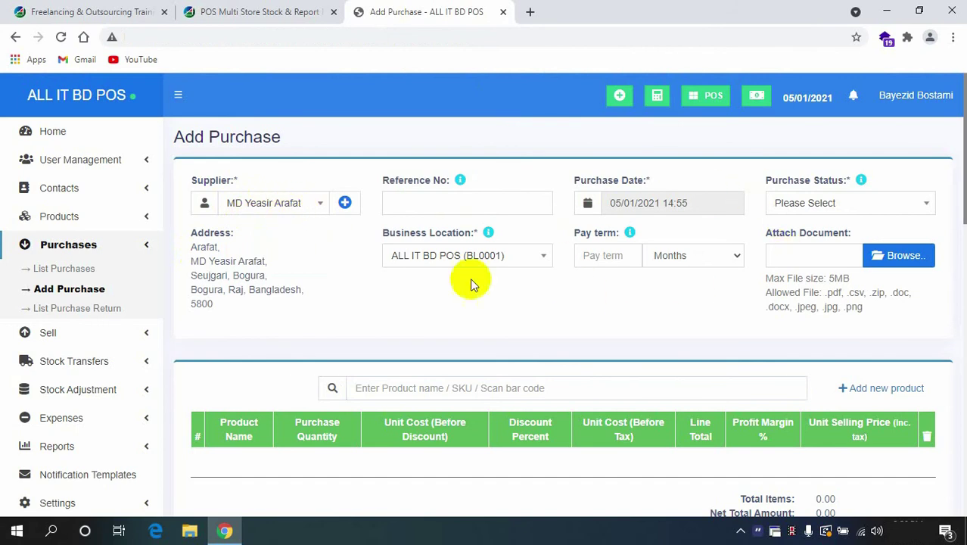
Set the purchase status to Received and keep Months as the pay term unit
left_click(799, 204)
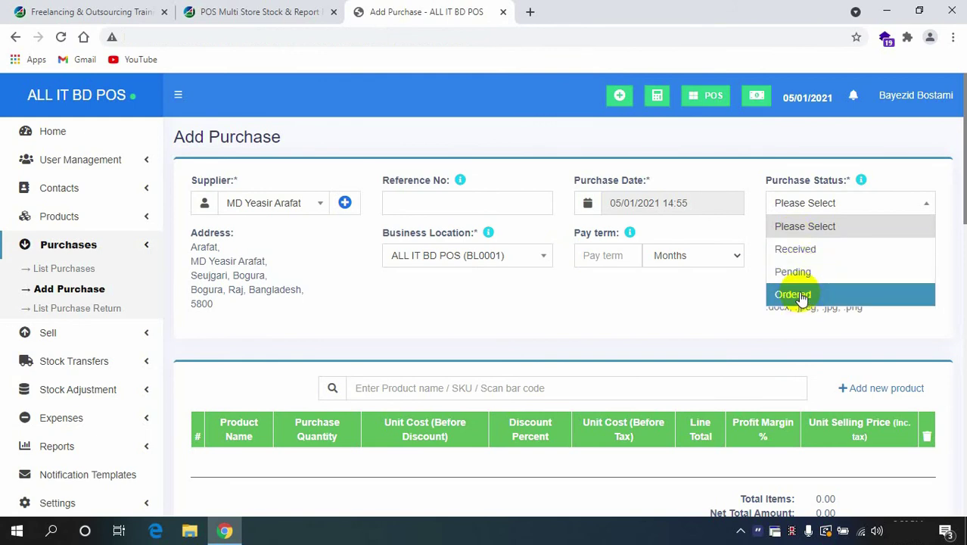
left_click(792, 249)
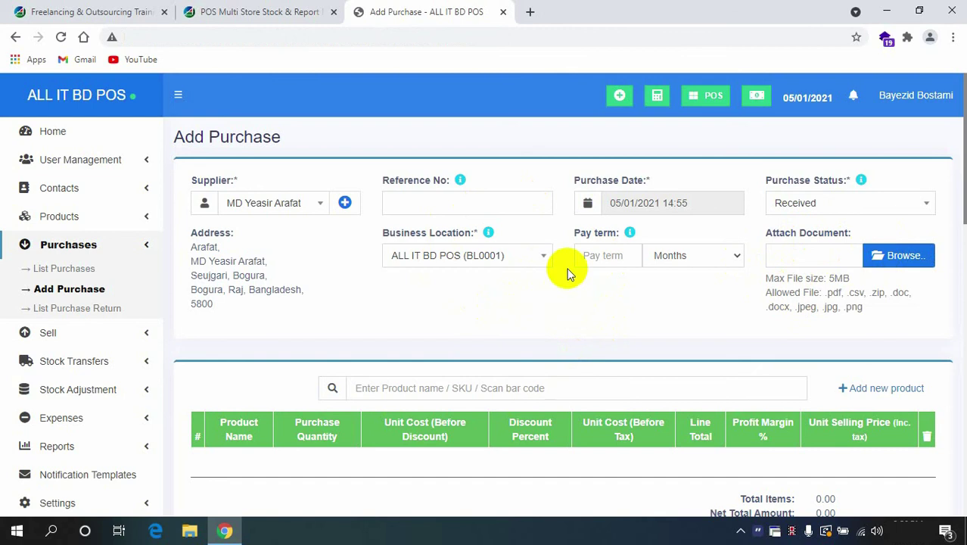
left_click(672, 256)
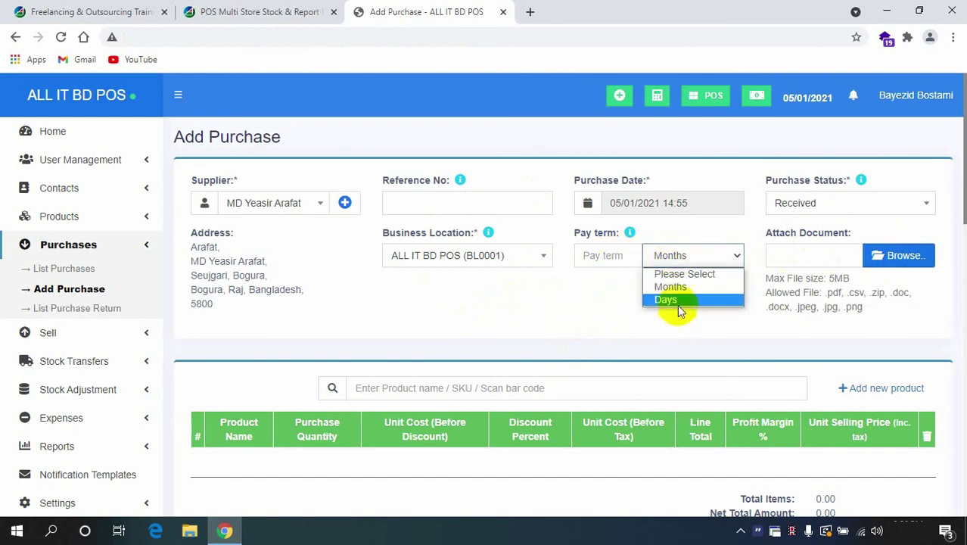
left_click(681, 288)
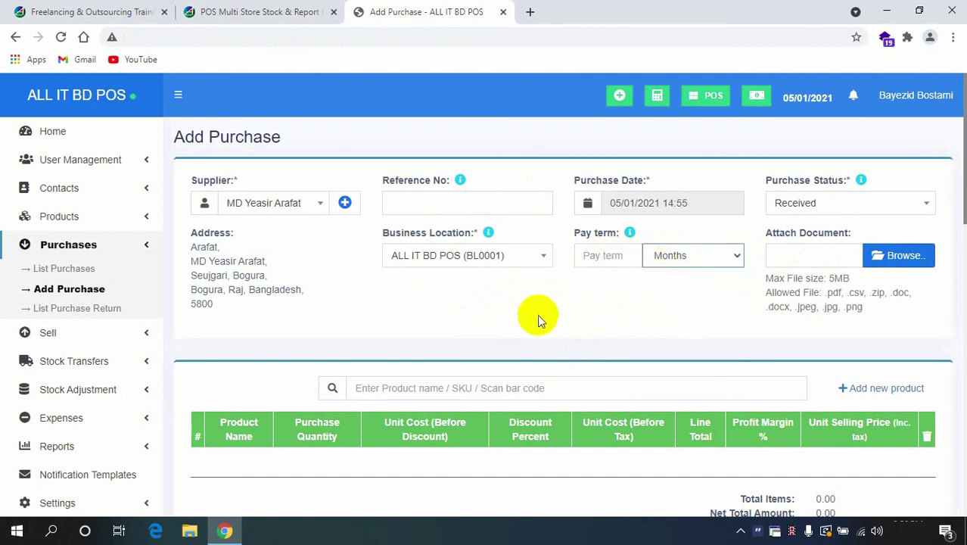
Search for and add Test Product Not For Sale (a-45) to the purchase
scroll(559, 306, "down", 3)
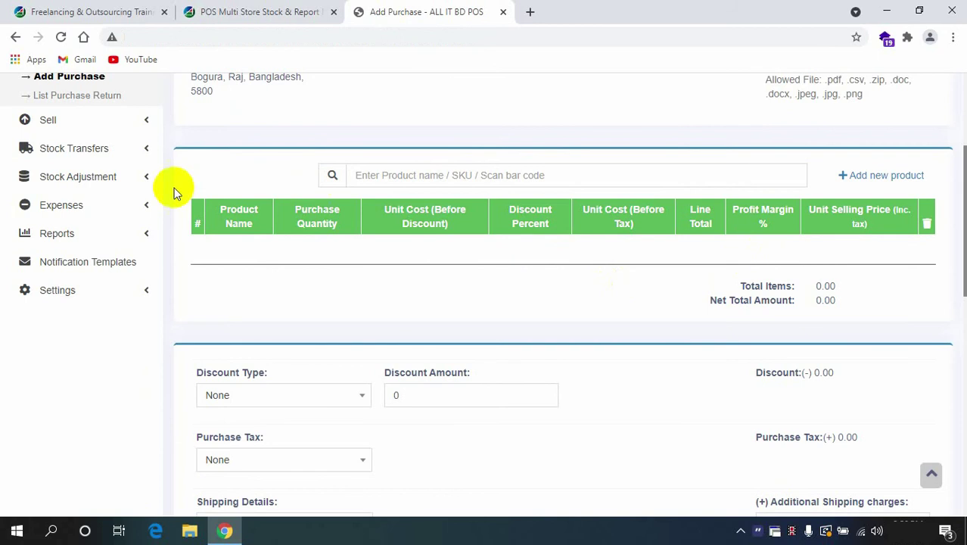
left_click(456, 177)
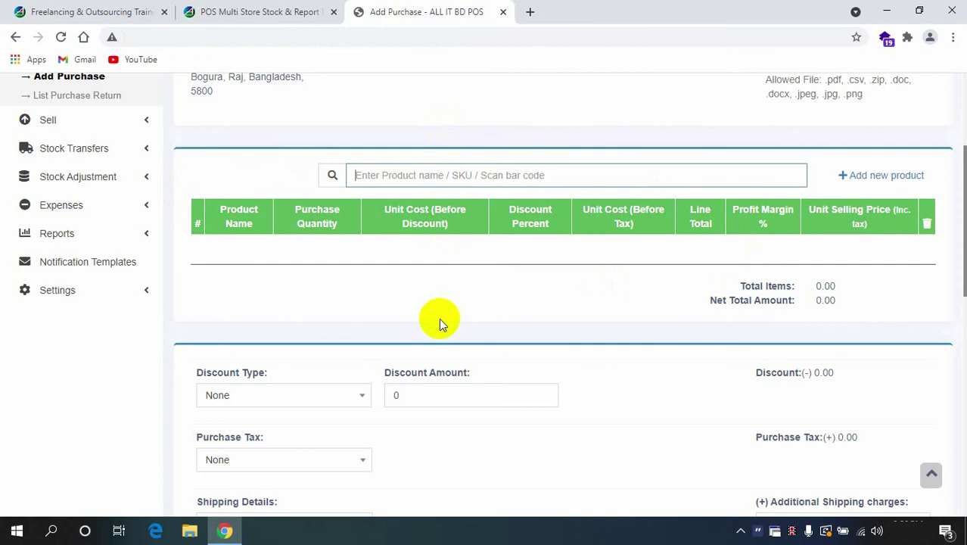
type("t")
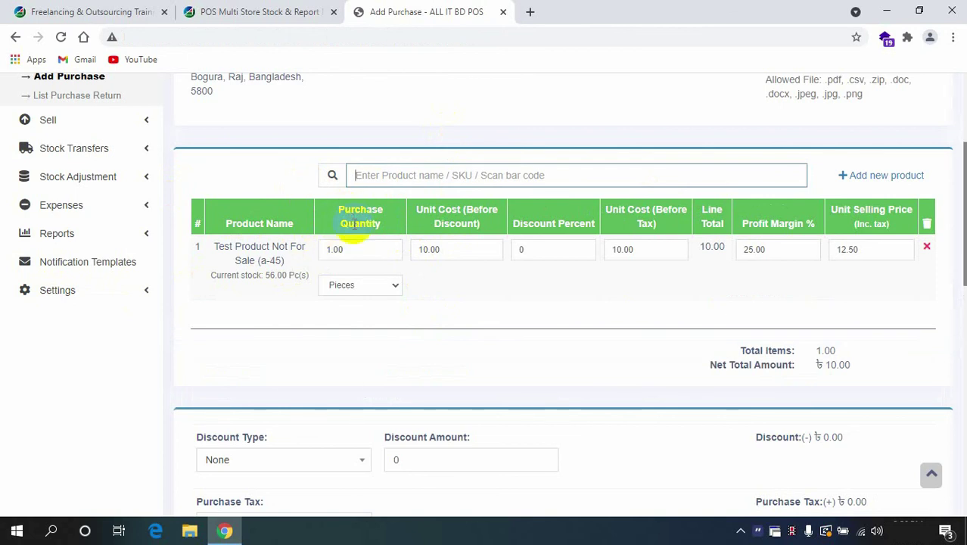
Set the product's purchase quantity to 100 Pieces and check the total items and net total amount
left_click_drag(348, 249, 307, 249)
type("10")
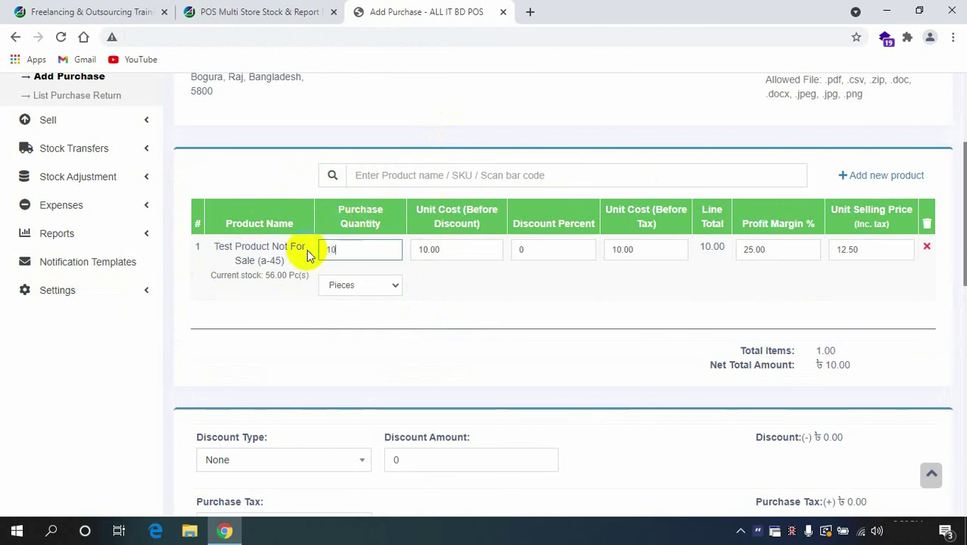
type("0")
left_click(315, 334)
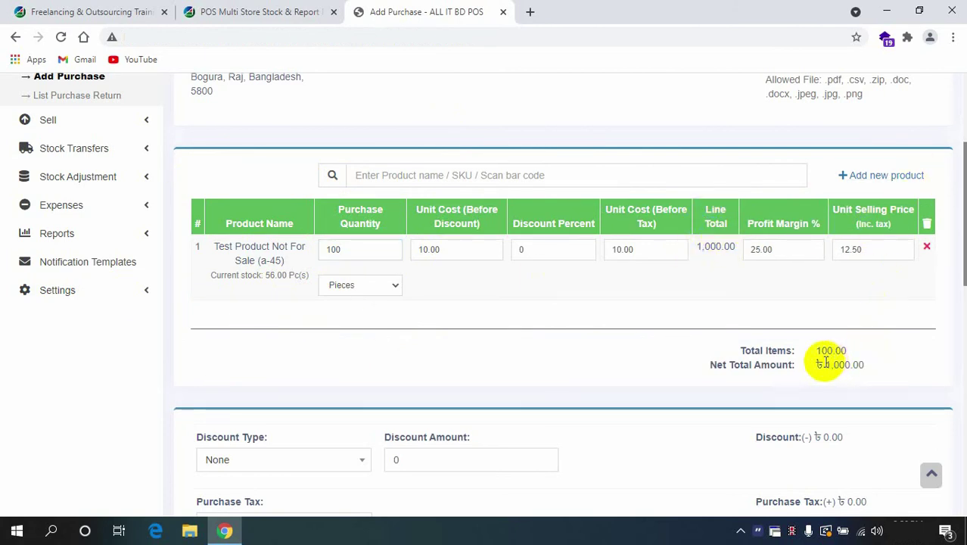
left_click_drag(816, 356, 840, 351)
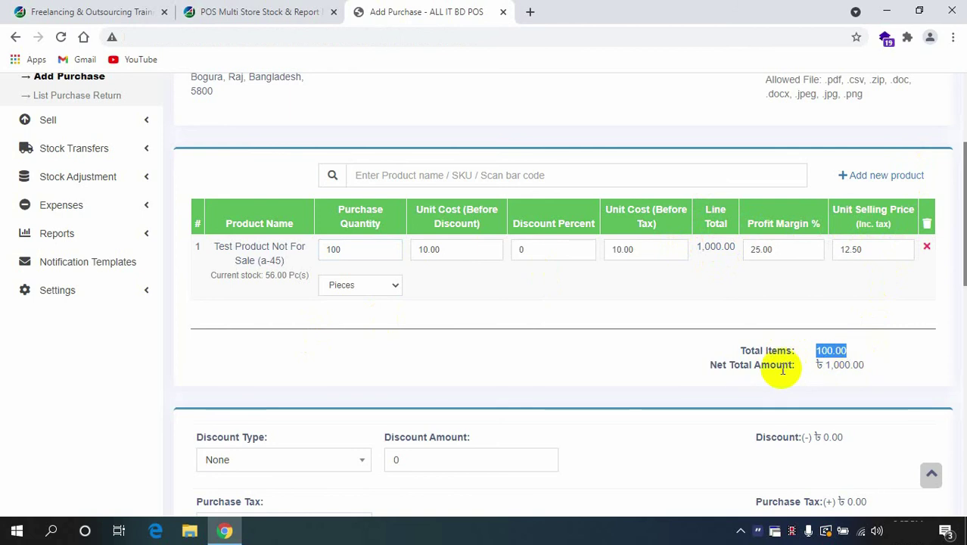
left_click_drag(770, 369, 855, 365)
left_click(855, 364)
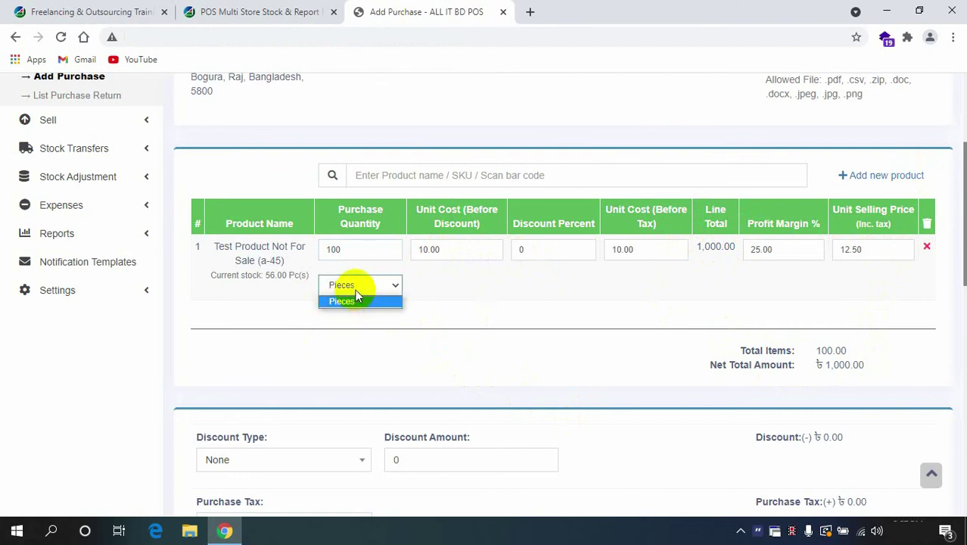
left_click(353, 301)
Try a Fixed discount of 100 on the purchase and check the discount against the net total
scroll(439, 314, "down", 3)
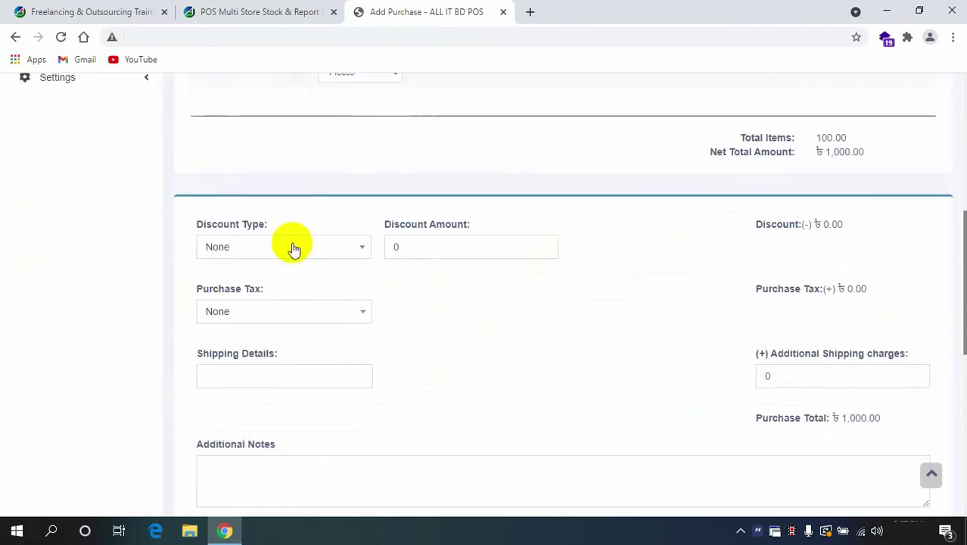
scroll(331, 276, "up", 1)
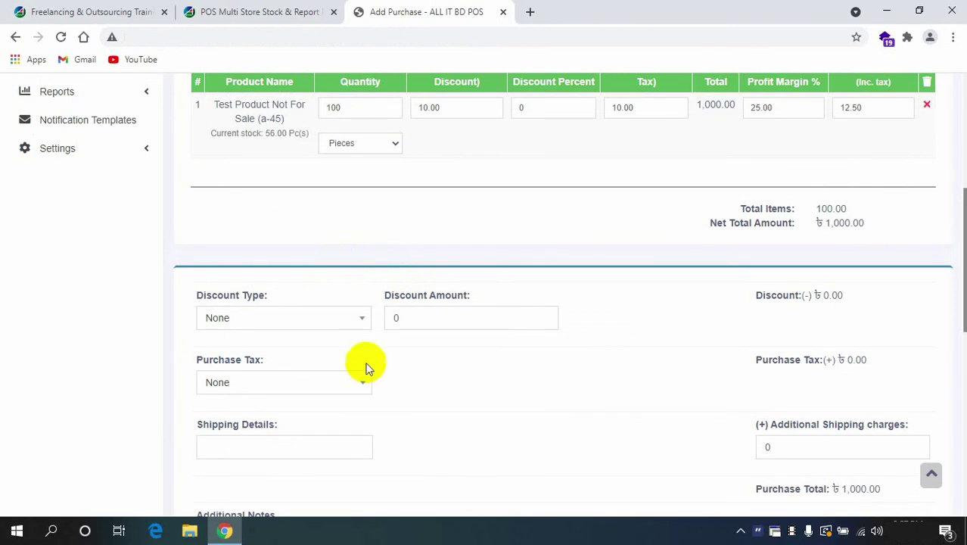
left_click(330, 321)
left_click(288, 370)
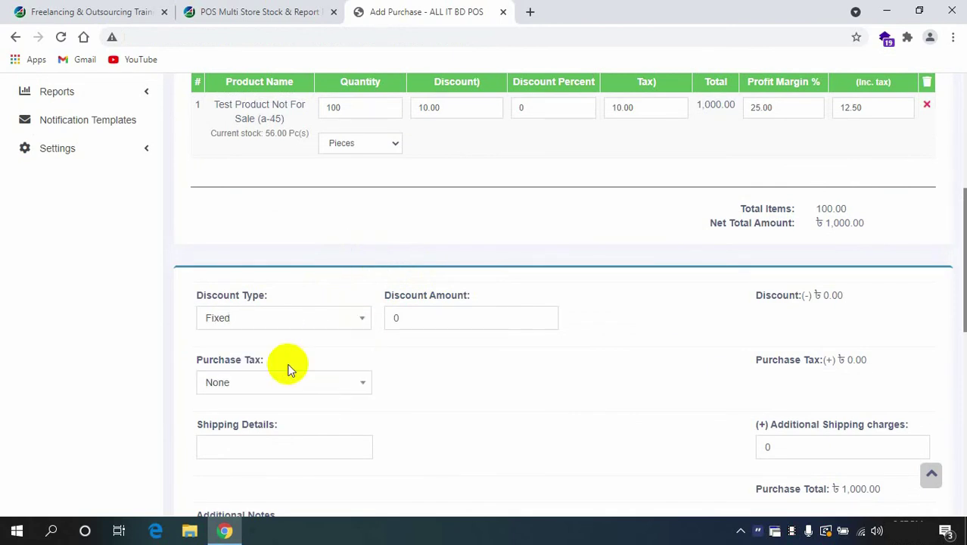
left_click_drag(410, 319, 384, 330)
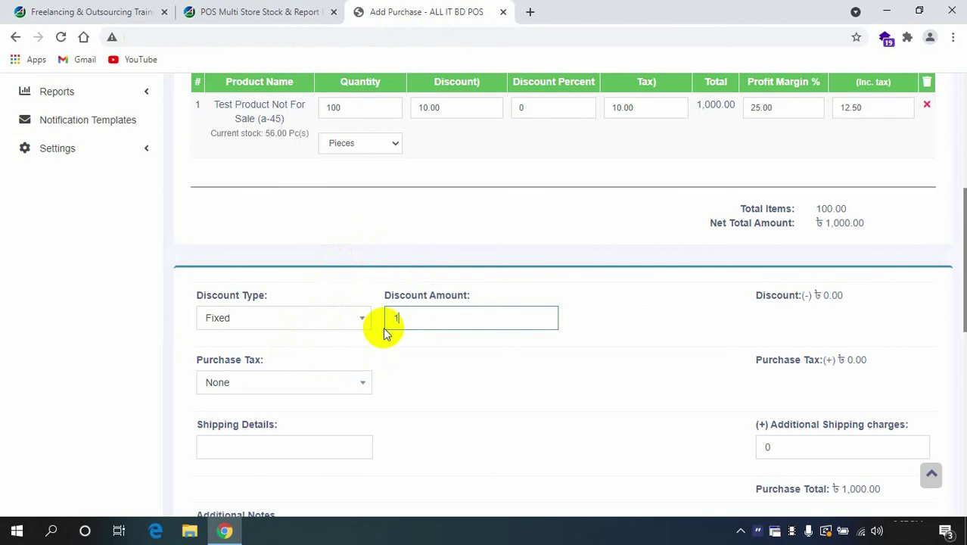
left_click(399, 333)
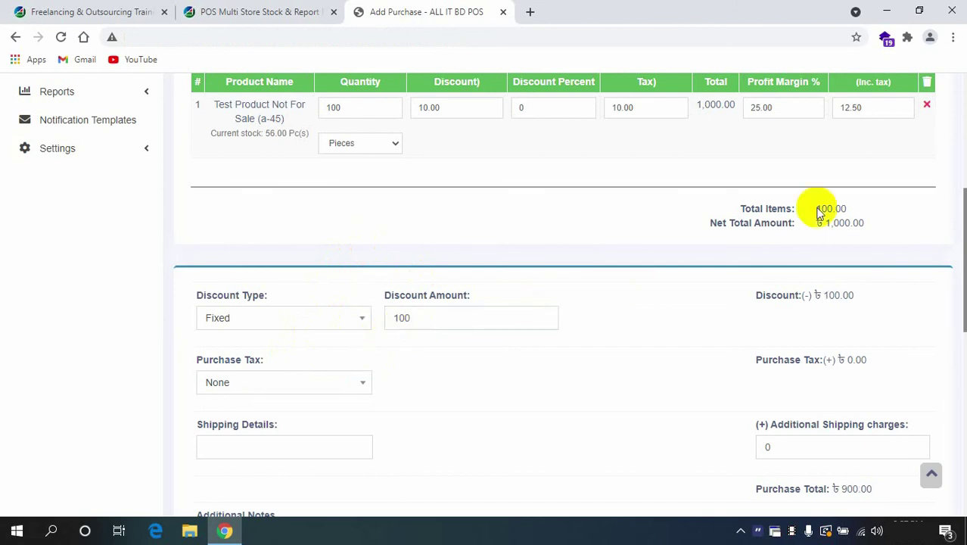
left_click_drag(813, 295, 868, 280)
scroll(773, 379, "down", 3)
left_click(827, 298)
scroll(425, 351, "up", 1)
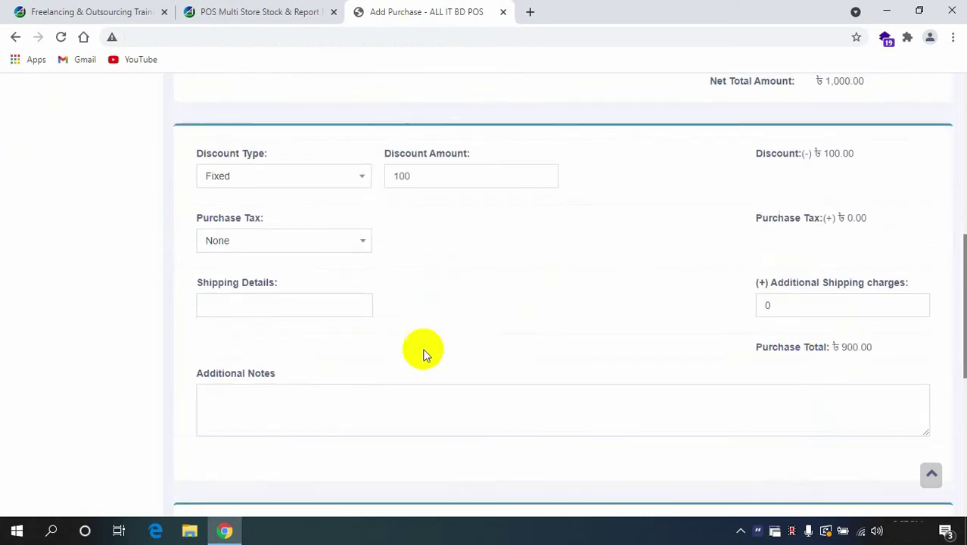
Change the purchase discount type to Percentage with an amount of 10 and check the calculated discount
left_click(265, 181)
left_click(264, 246)
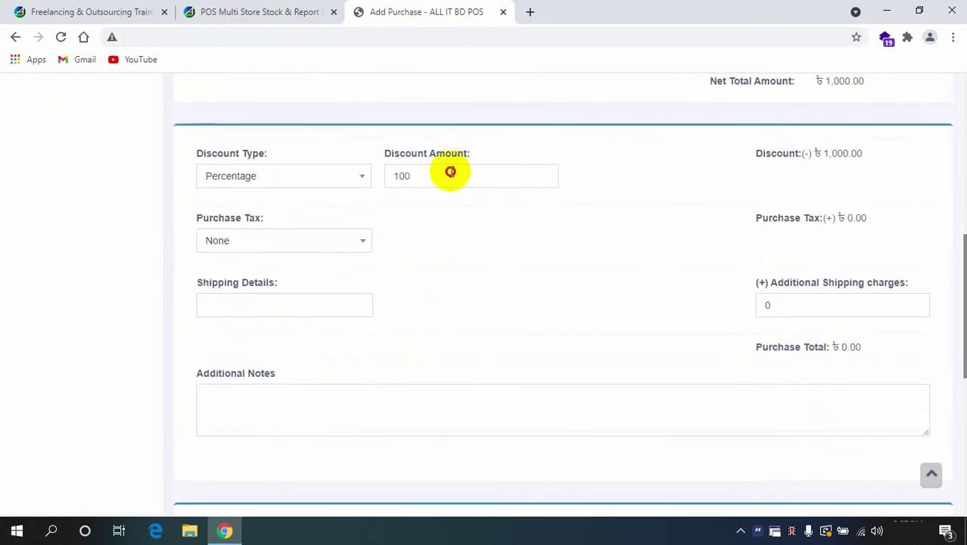
double_click(451, 173)
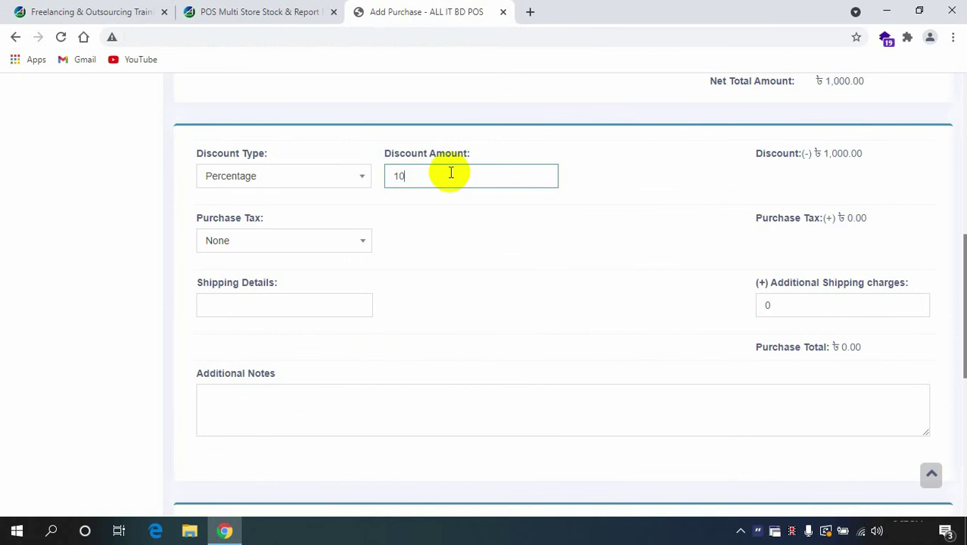
left_click(445, 219)
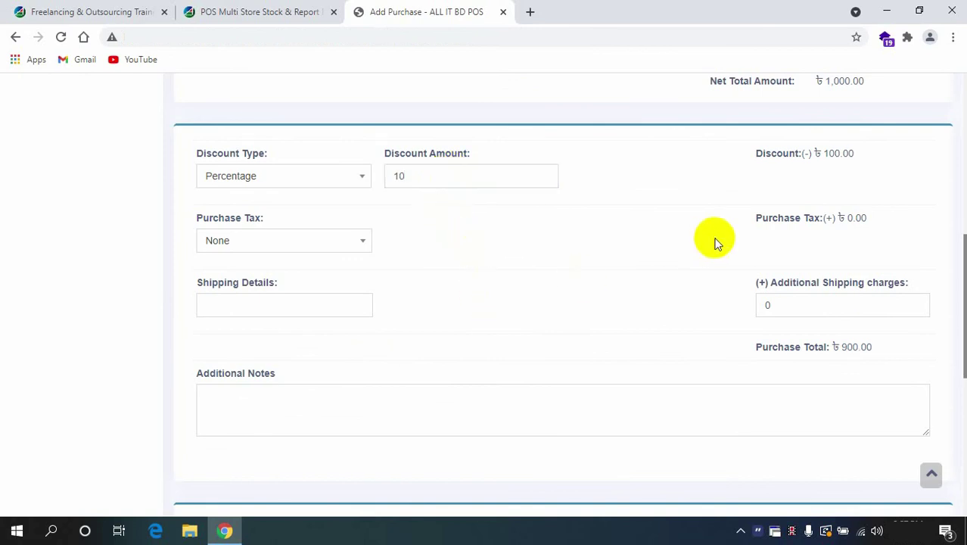
scroll(757, 204, "up", 1)
left_click_drag(823, 224, 858, 227)
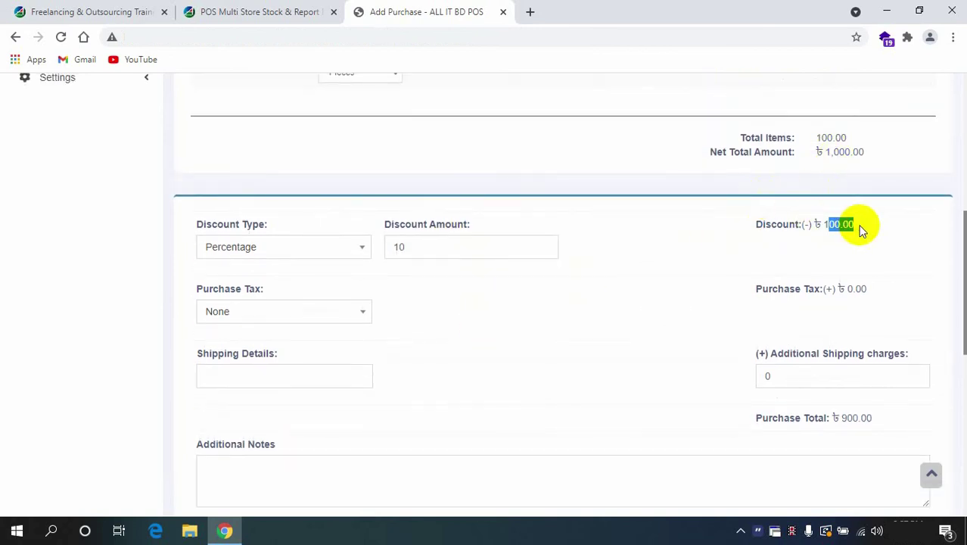
Set the percentage discount to 15, check the discount and purchase total, and leave the purchase tax at None
left_click(427, 252)
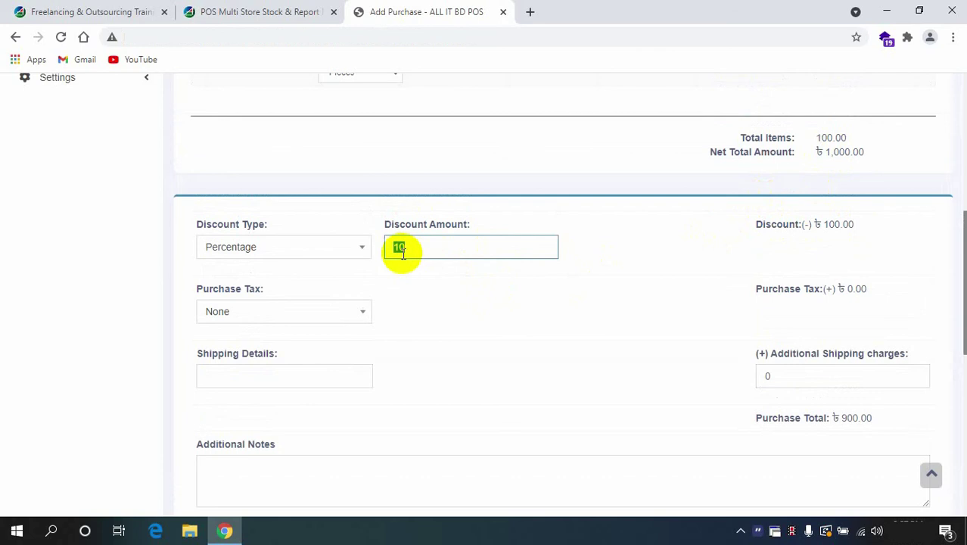
type("15")
left_click(546, 194)
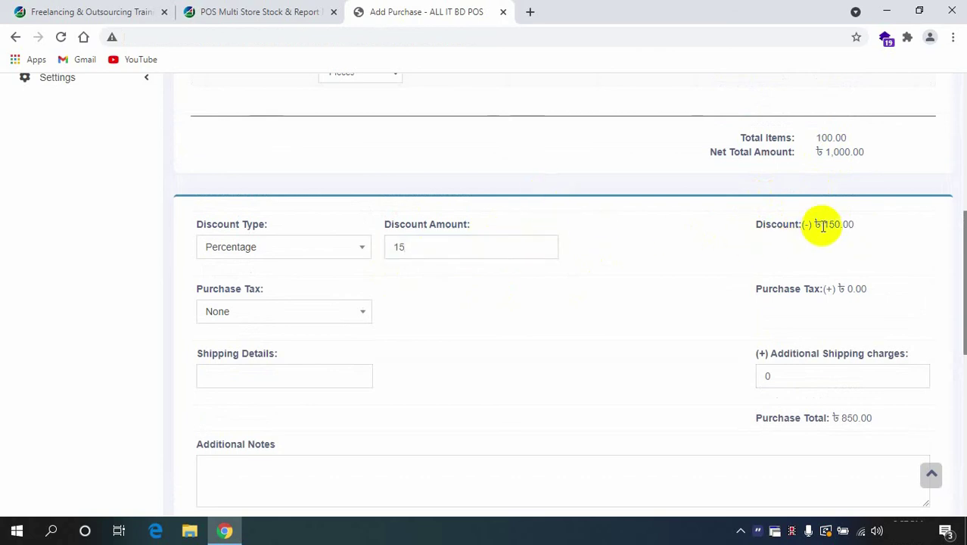
left_click_drag(824, 224, 854, 224)
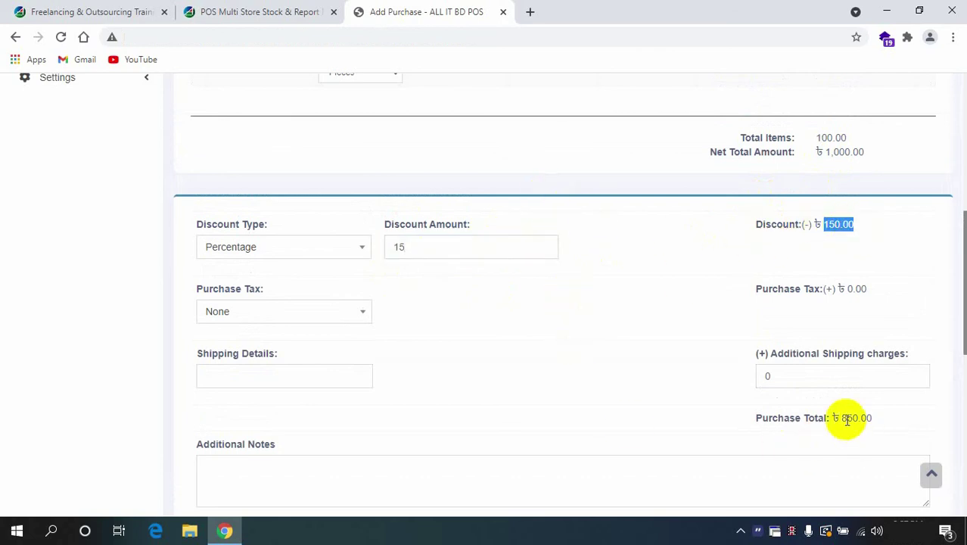
left_click_drag(842, 418, 882, 418)
left_click(479, 402)
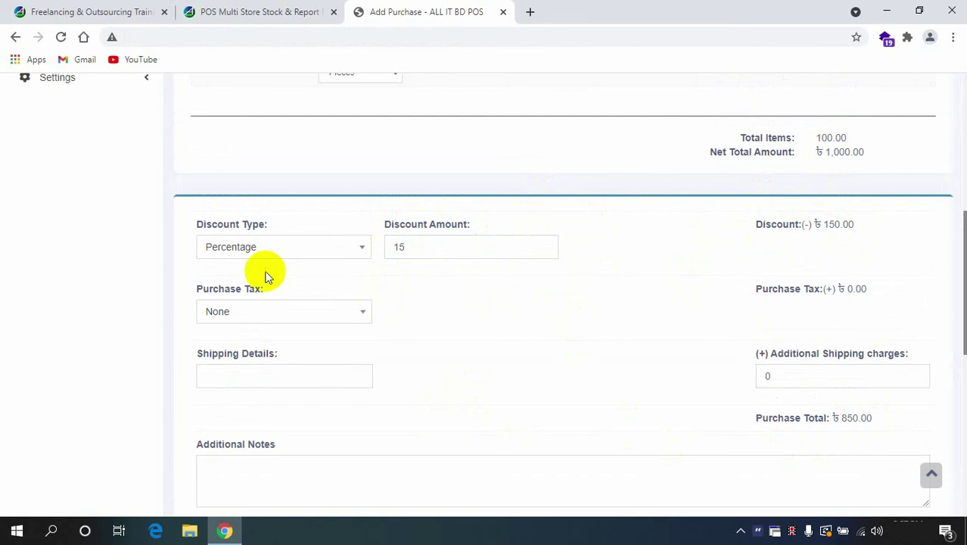
left_click(300, 313)
left_click(300, 313)
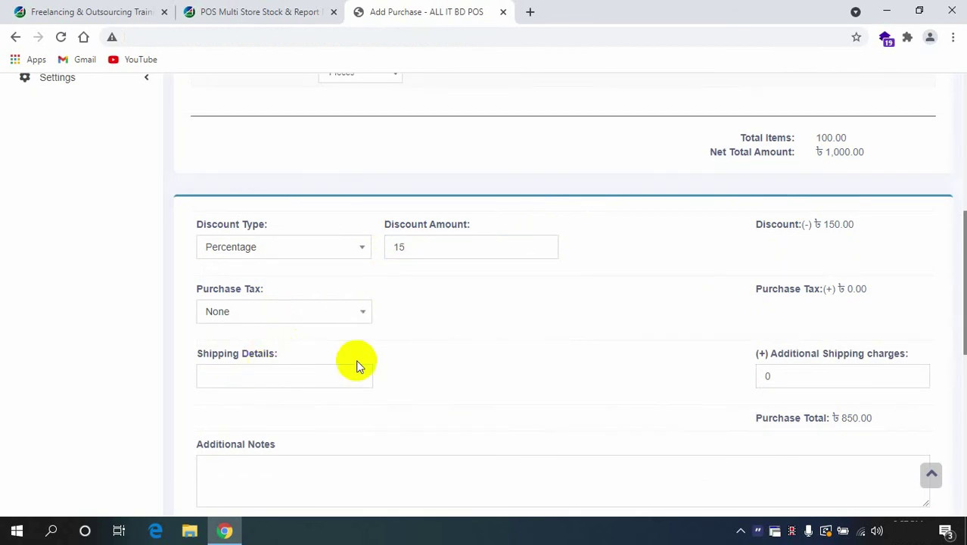
Try a partial payment amount of 750 for the purchase and check the payment due
scroll(359, 367, "down", 6)
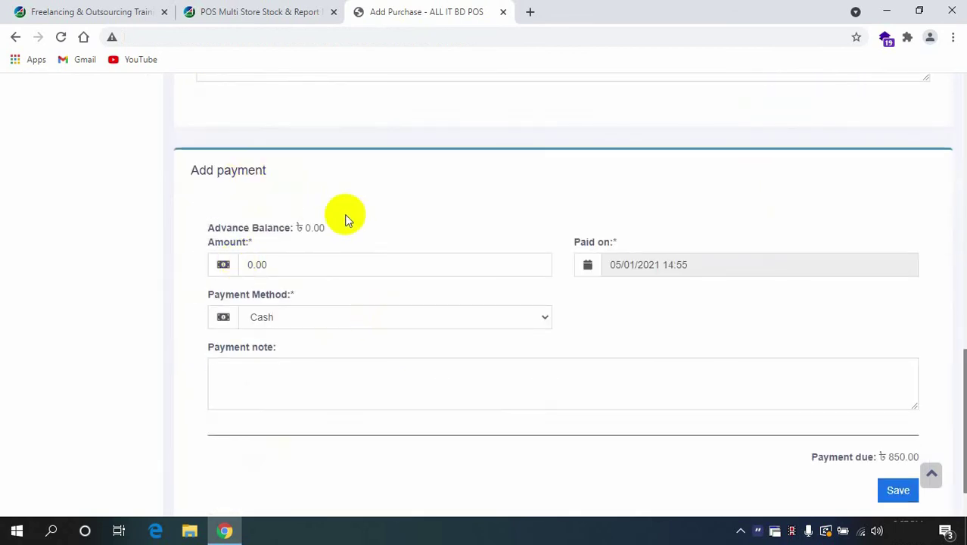
scroll(443, 287, "up", 3)
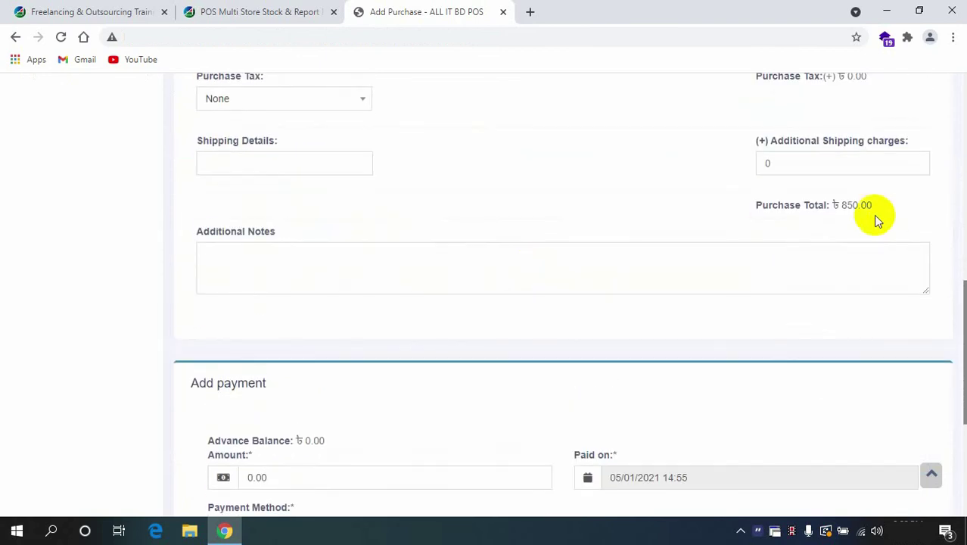
scroll(611, 290, "down", 3)
left_click(321, 259)
double_click(320, 260)
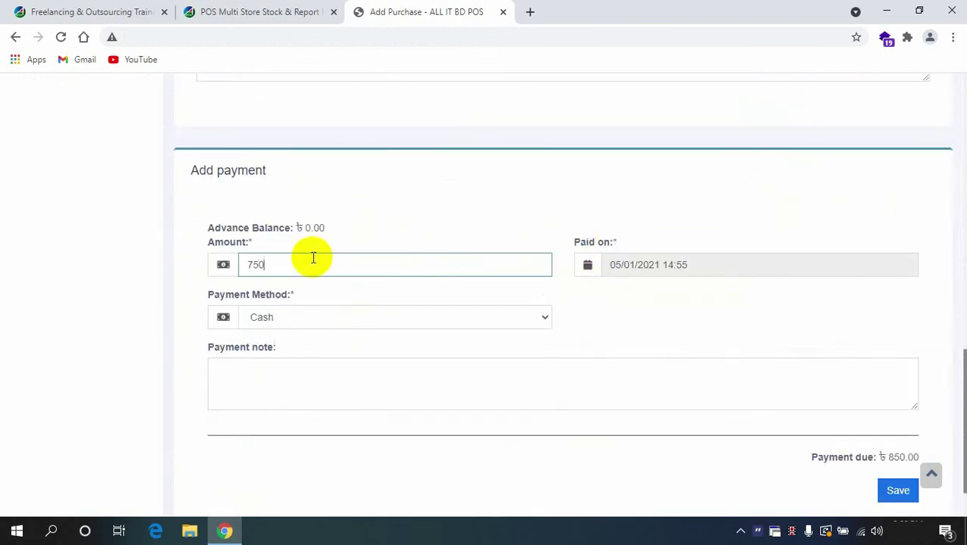
left_click(455, 190)
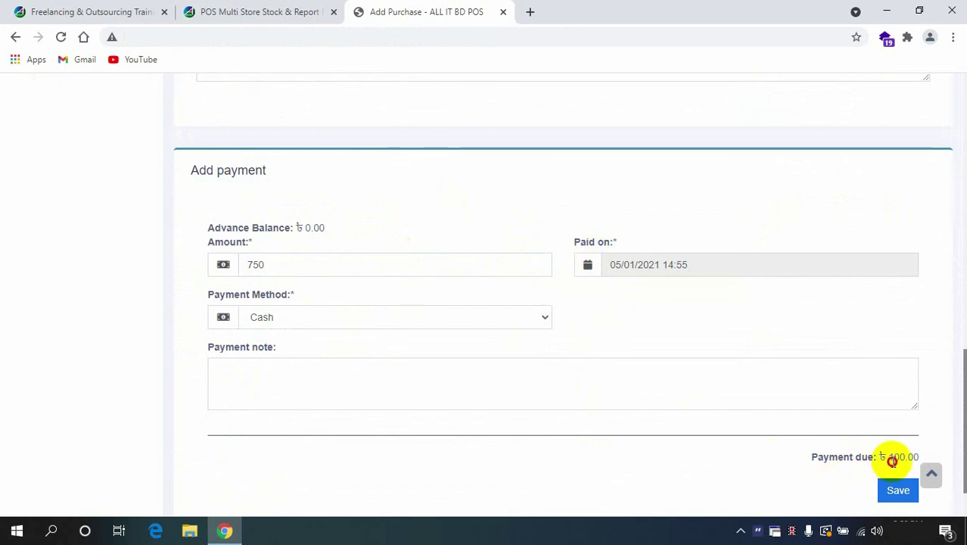
left_click_drag(892, 461, 905, 459)
View the payment methods, keep Cash, and set the payment amount to the full 850
left_click(282, 325)
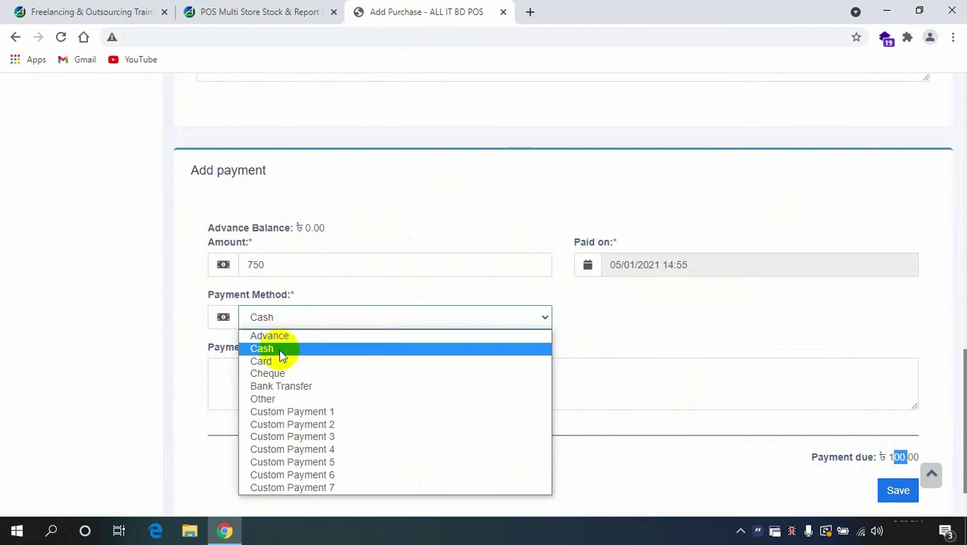
left_click(147, 339)
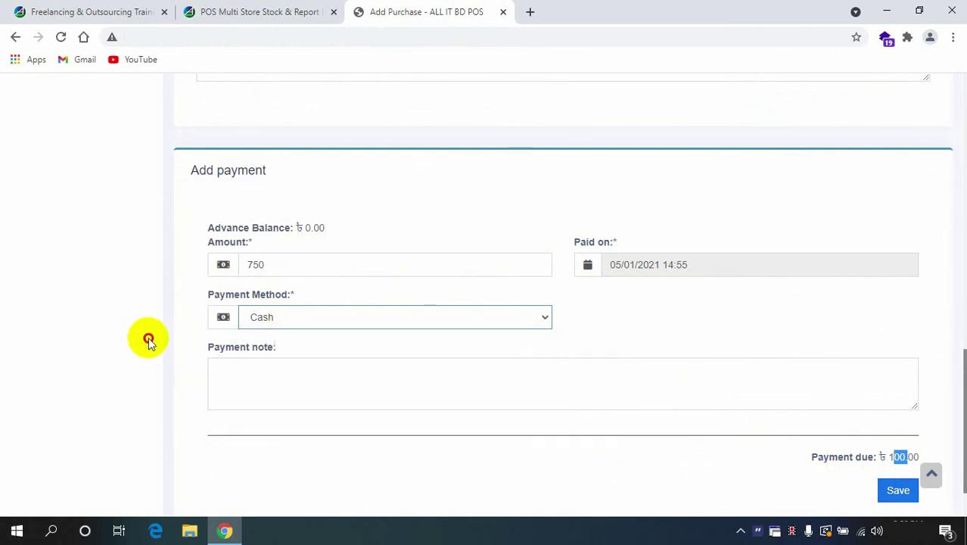
double_click(291, 266)
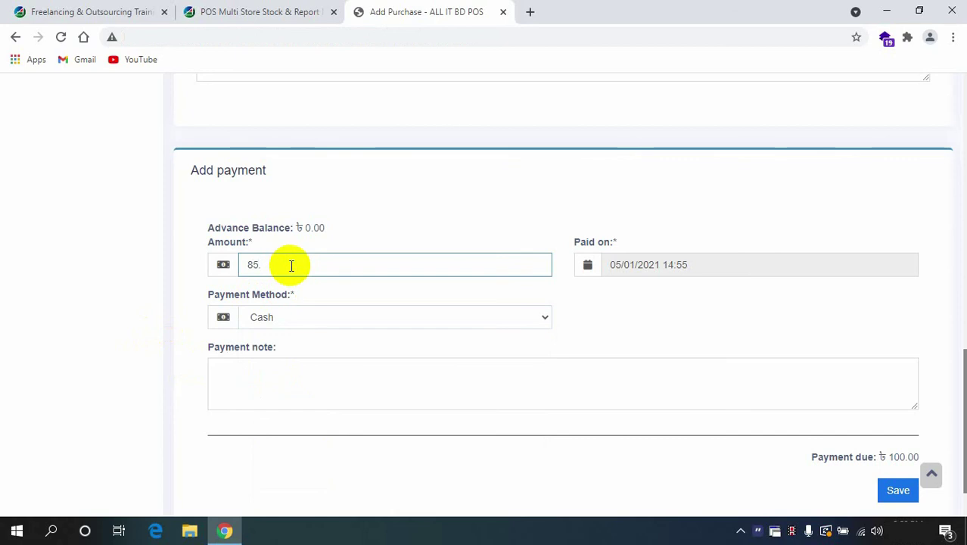
left_click(326, 224)
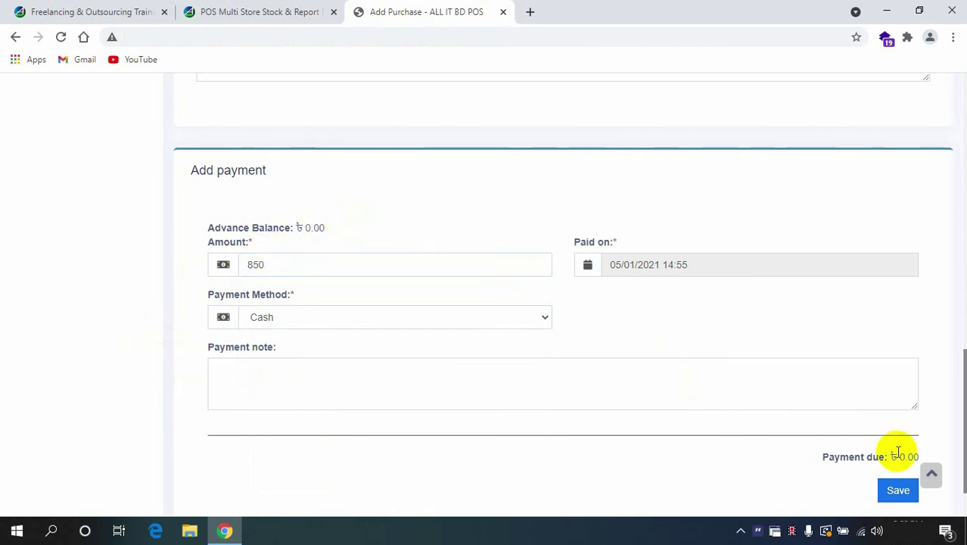
scroll(409, 302, "up", 6)
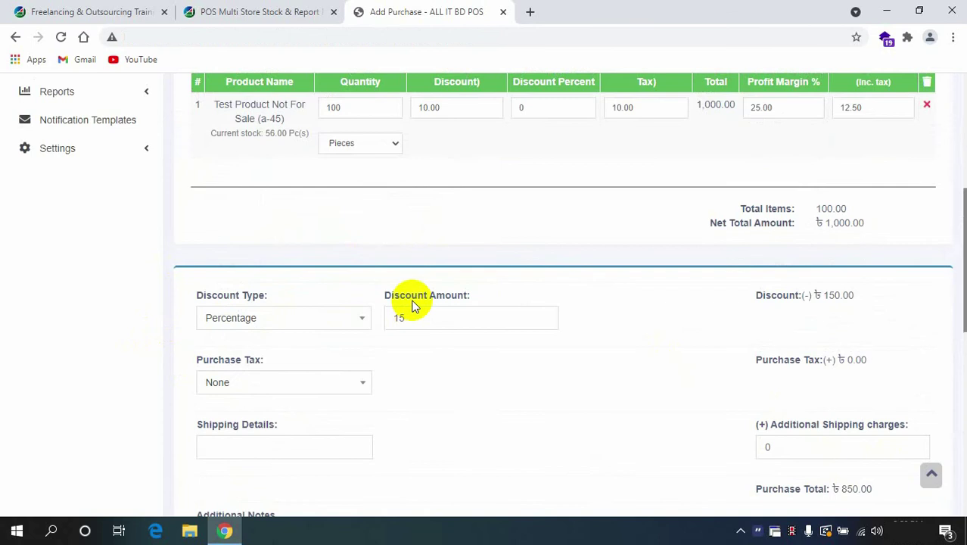
Review the purchase form's entries and set the additional shipping charges to 50
scroll(412, 305, "up", 3)
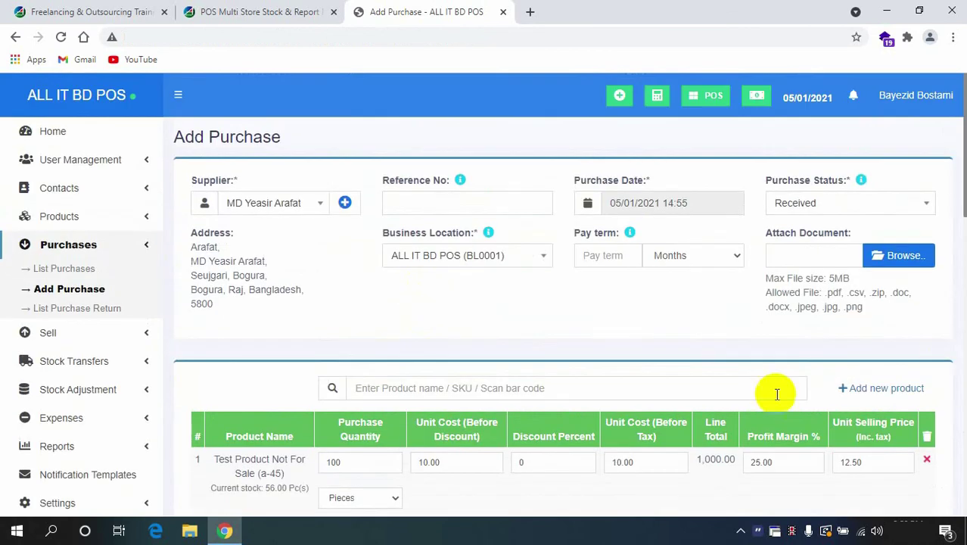
scroll(506, 326, "down", 3)
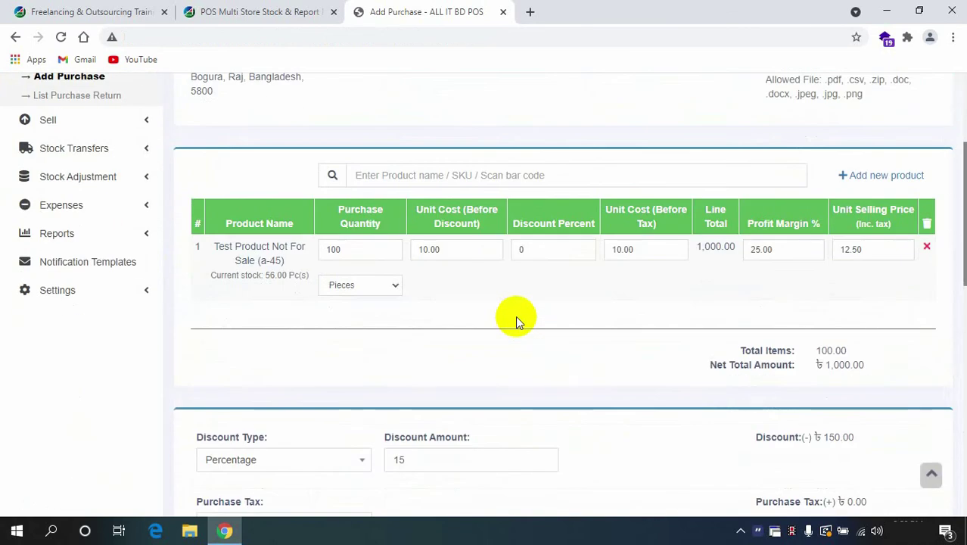
scroll(516, 320, "down", 3)
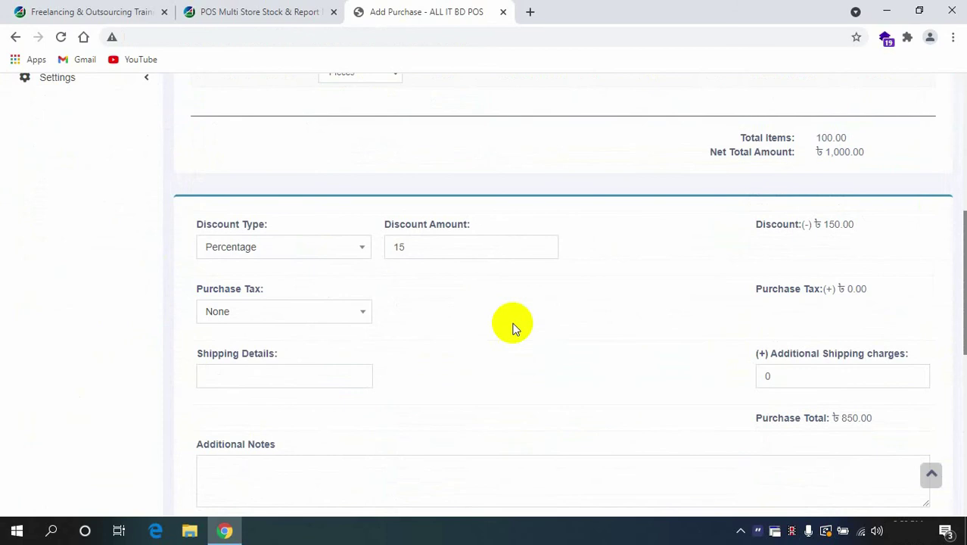
scroll(605, 315, "down", 4)
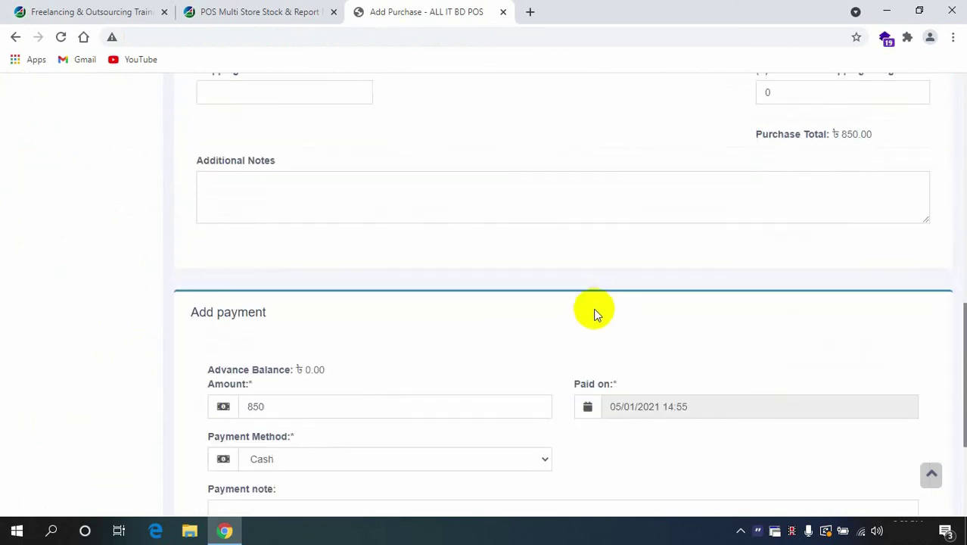
scroll(547, 352, "up", 2)
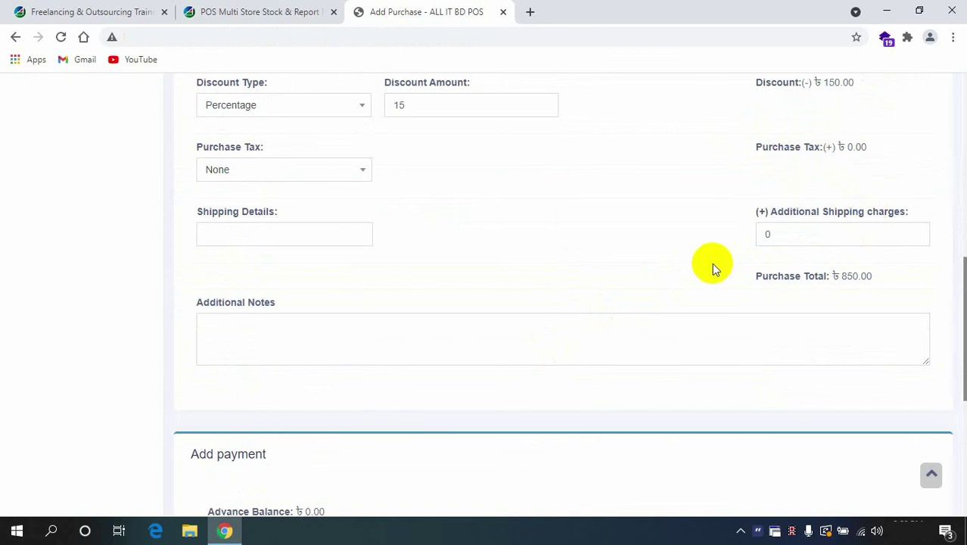
scroll(712, 263, "up", 1)
left_click(787, 310)
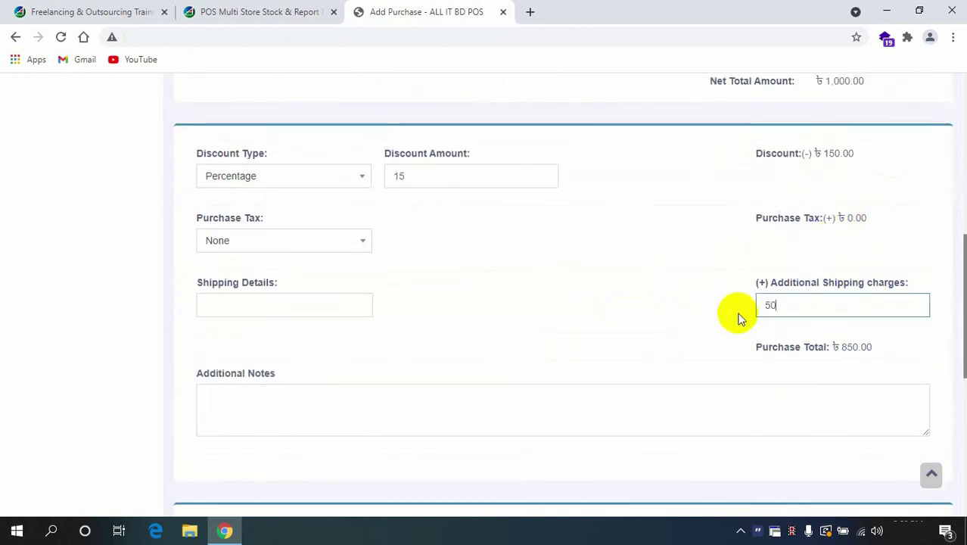
left_click(669, 344)
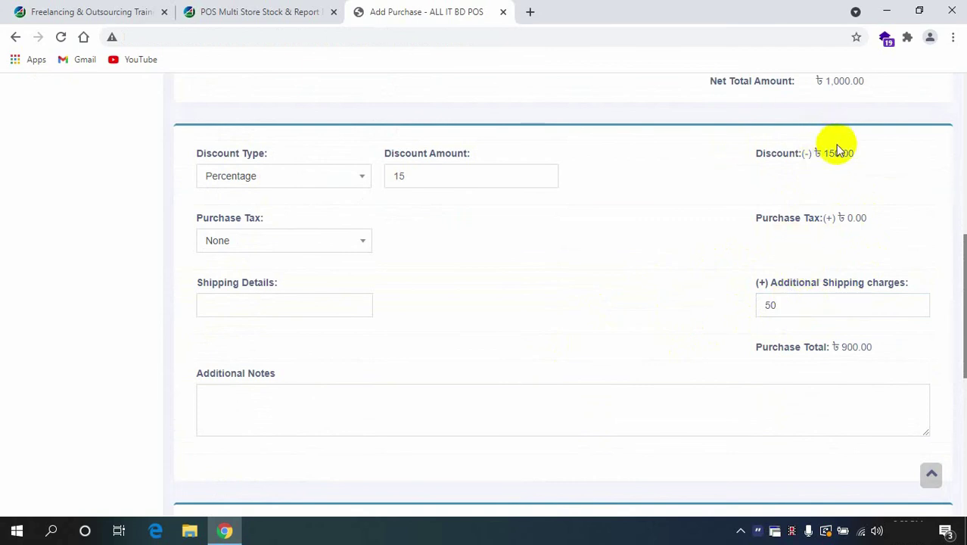
Check the purchase's net total, discount, shipping charge and recalculated purchase total
scroll(837, 149, "up", 2)
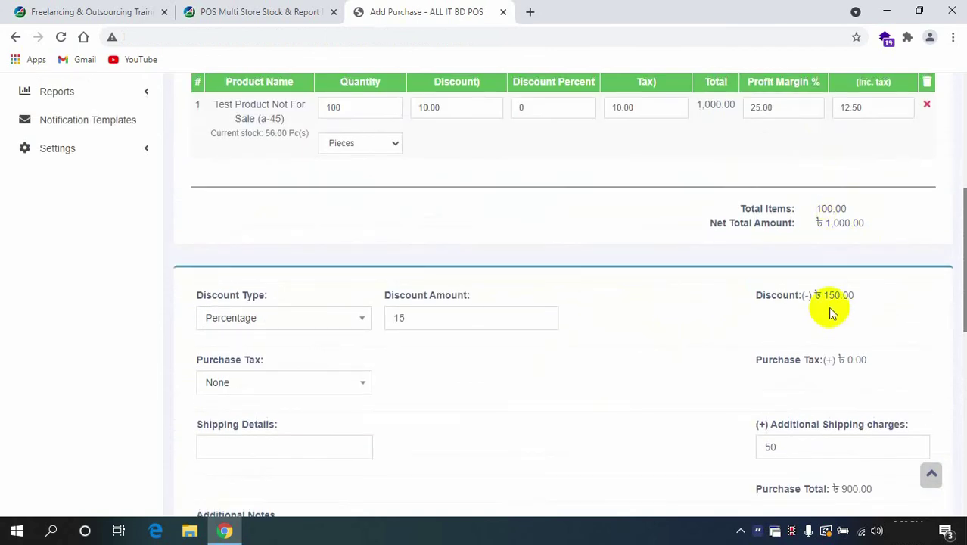
scroll(841, 318, "down", 1)
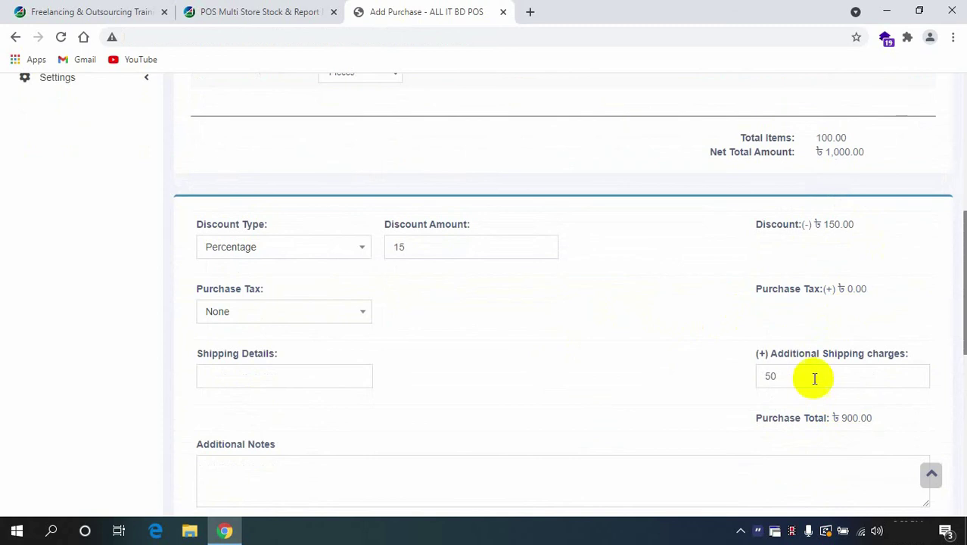
left_click_drag(815, 378, 769, 376)
left_click(693, 384)
left_click_drag(840, 418, 866, 426)
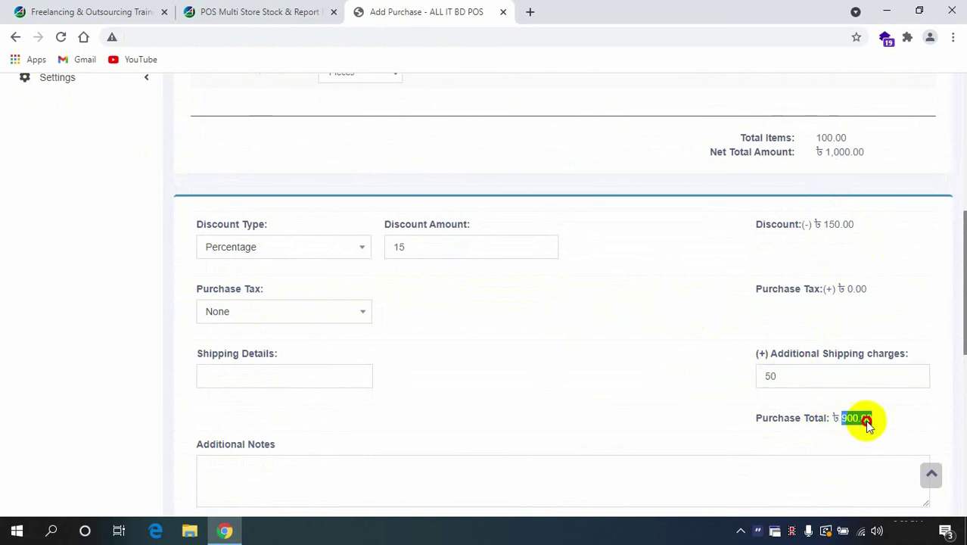
left_click(589, 419)
Check the purchase's payment due and set the payment amount to 900
scroll(585, 417, "down", 5)
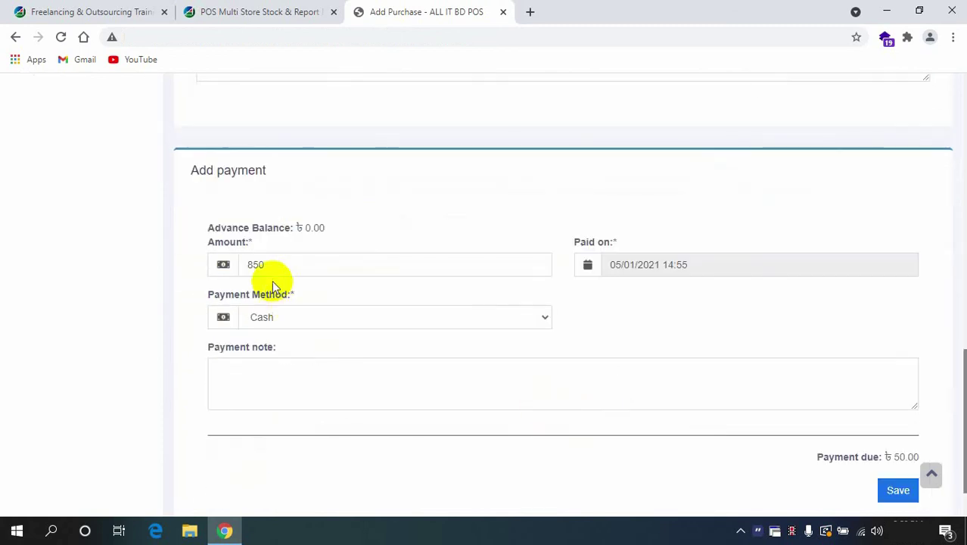
scroll(279, 261, "down", 1)
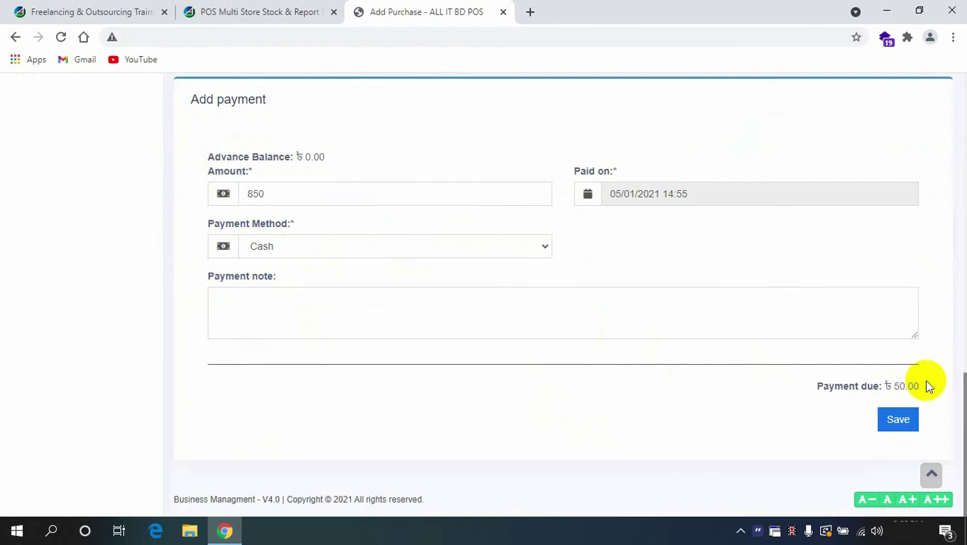
double_click(364, 191)
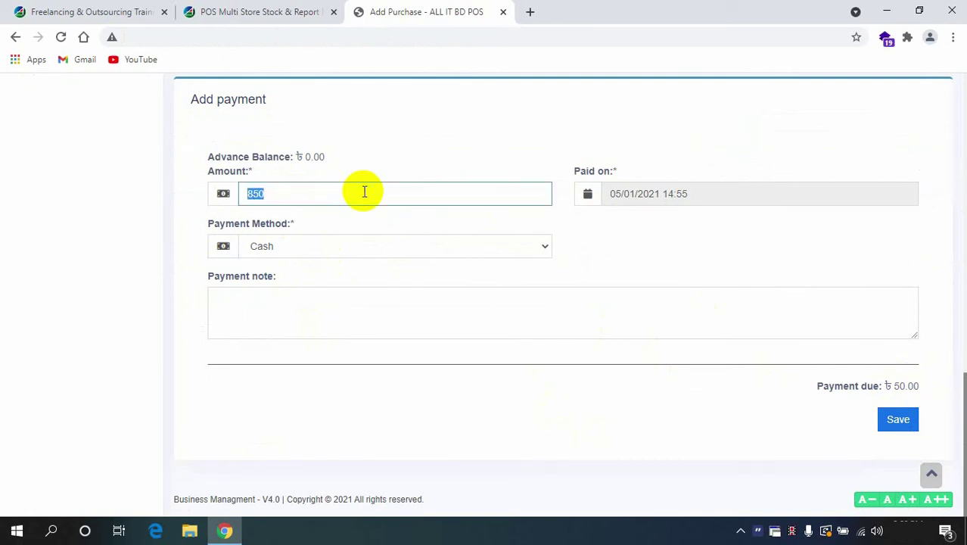
left_click(352, 153)
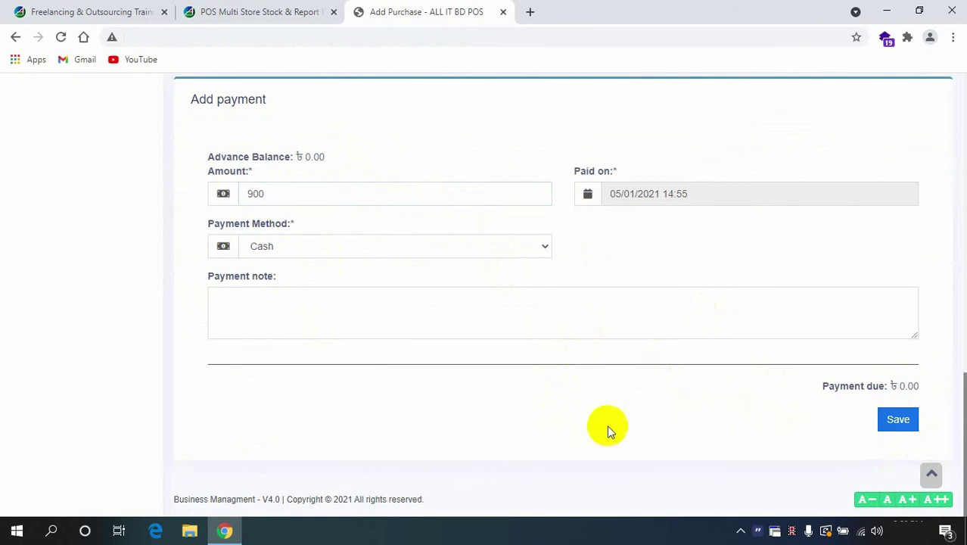
Leave the purchase form without saving and view the purchase returns list
scroll(503, 378, "up", 15)
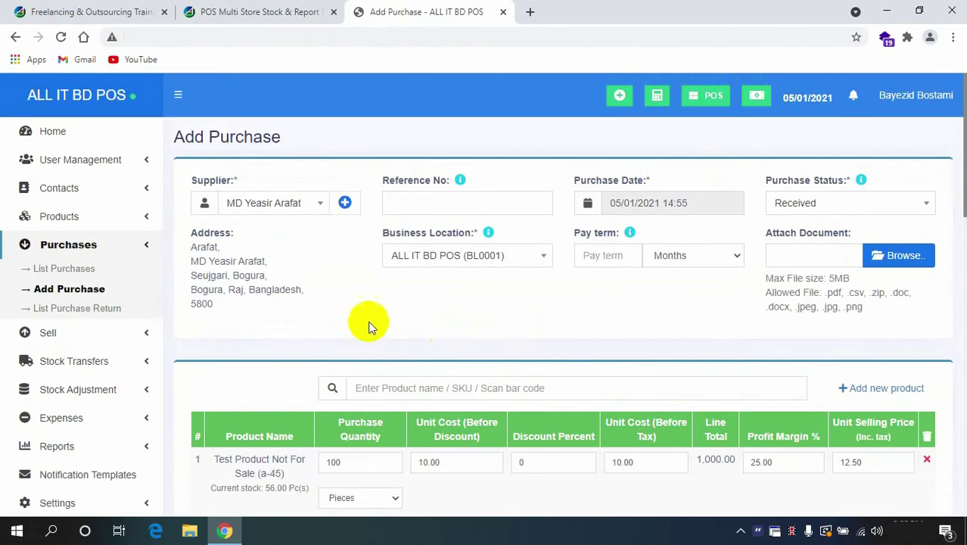
left_click(100, 307)
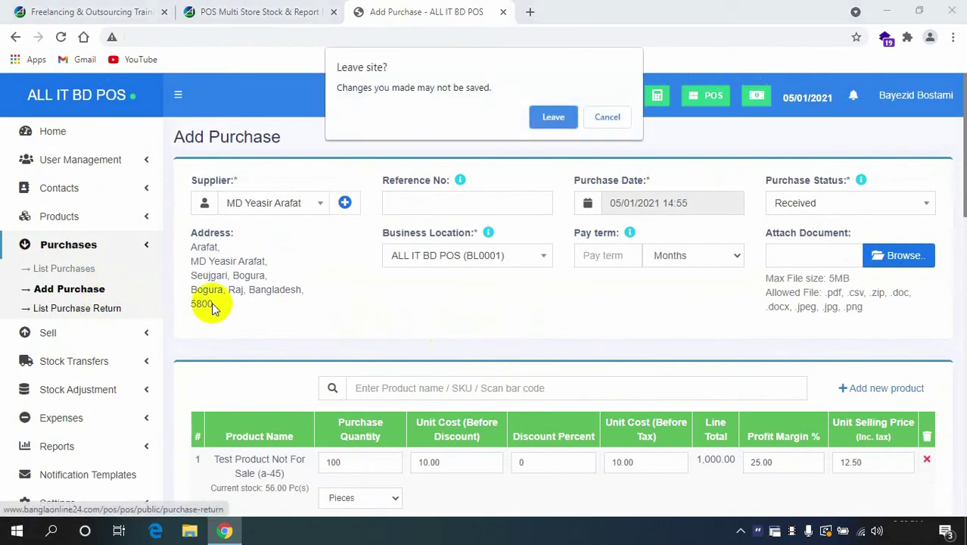
left_click(541, 118)
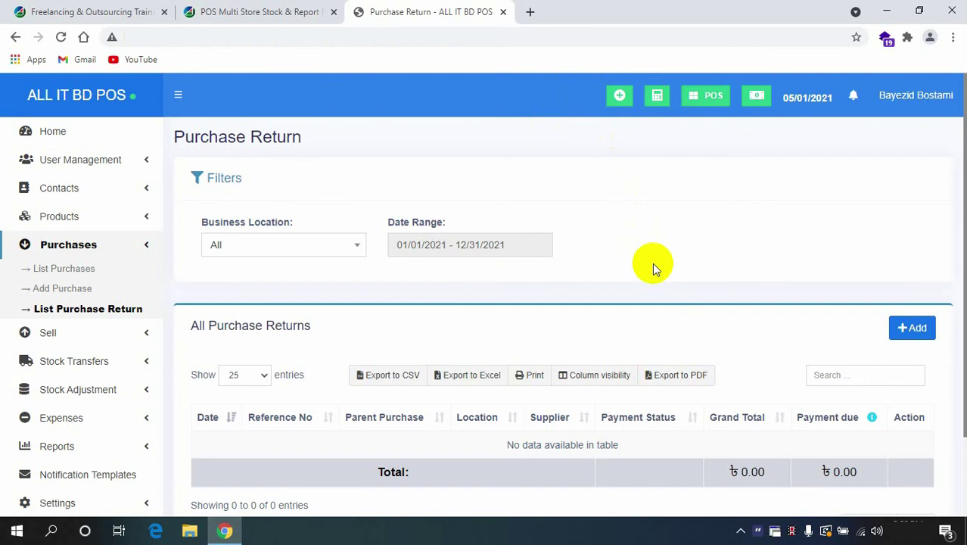
scroll(650, 261, "down", 2)
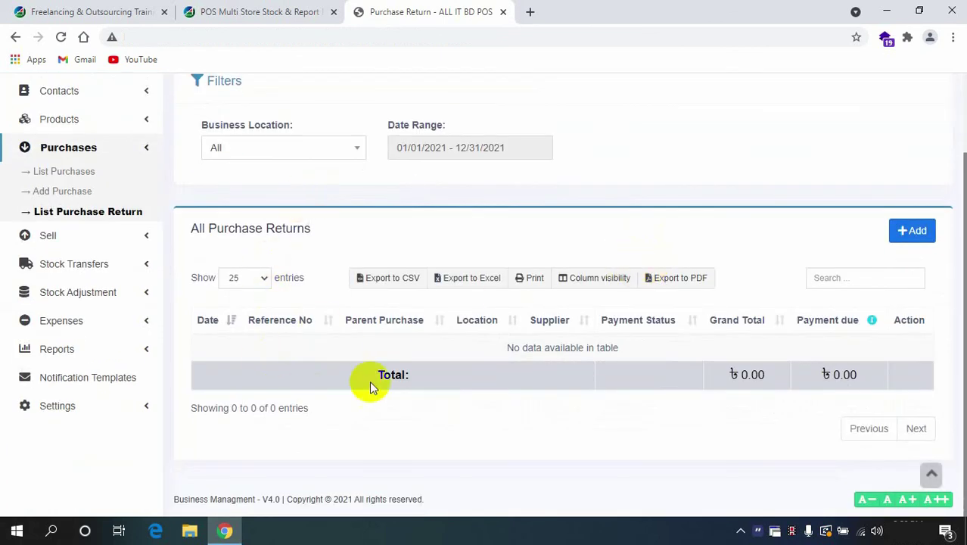
Open the All sales list in the Sell module and look over its sales records
left_click(125, 239)
left_click(51, 202)
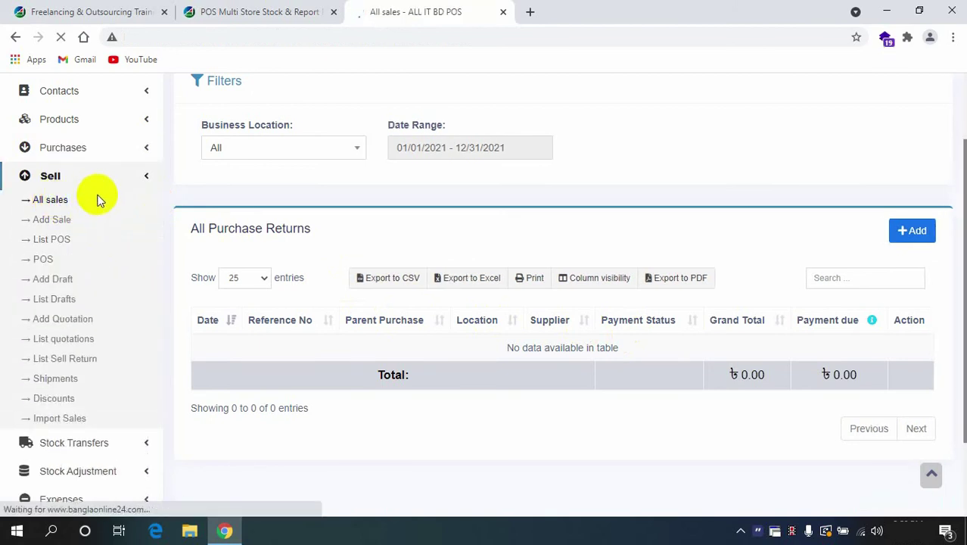
scroll(212, 205, "down", 3)
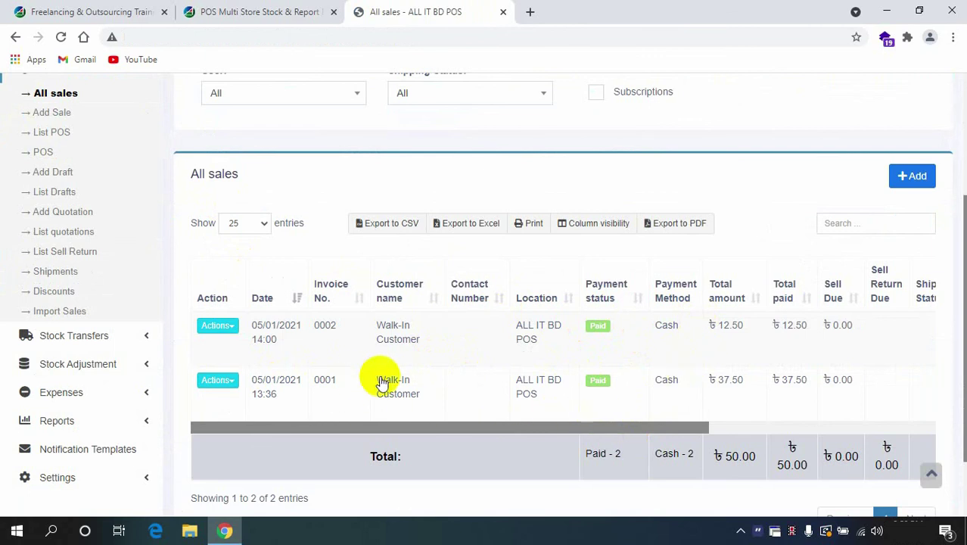
Open the Add Sale form and look through its customer, product, discount and shipping sections
left_click(50, 114)
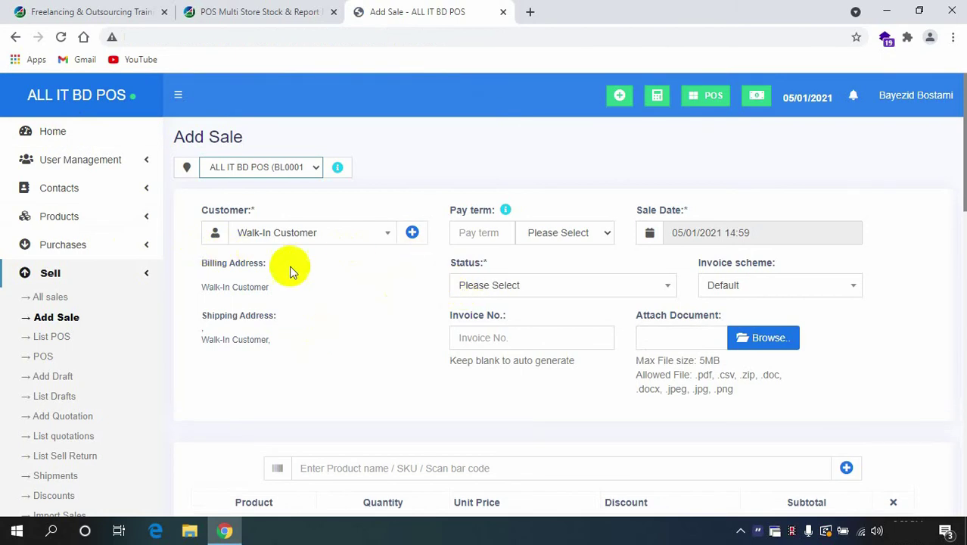
scroll(352, 244, "down", 8)
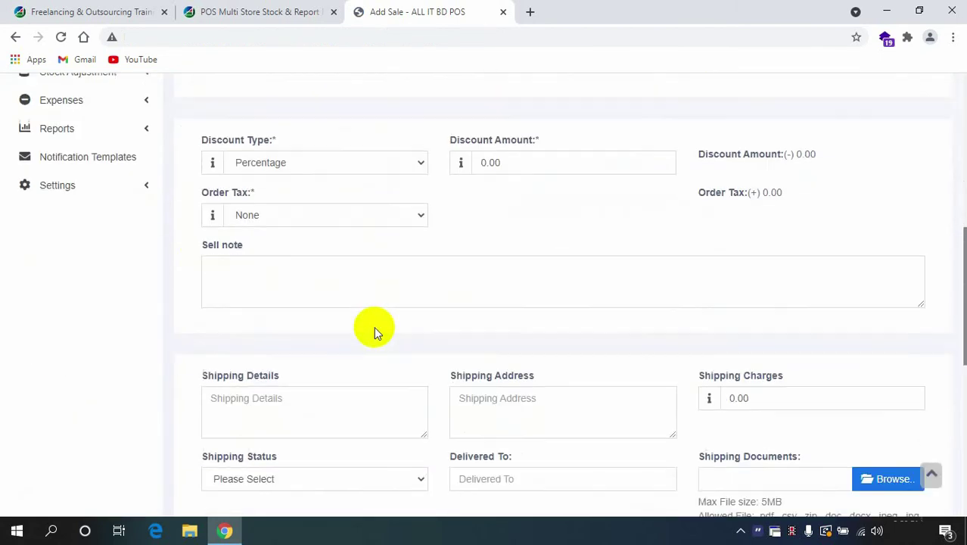
scroll(373, 327, "up", 7)
scroll(371, 386, "up", 1)
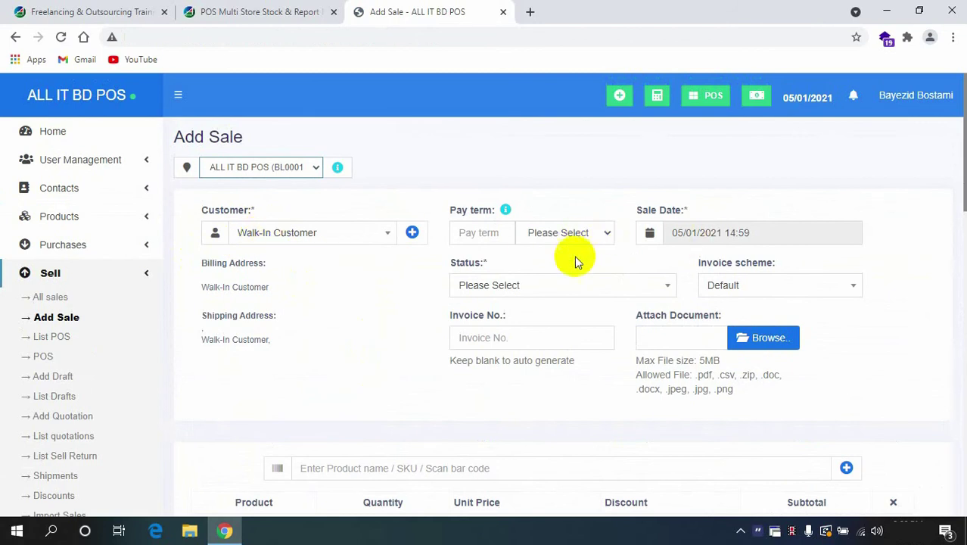
View the sale's status and invoice scheme options without choosing a different one
left_click(524, 288)
left_click(529, 292)
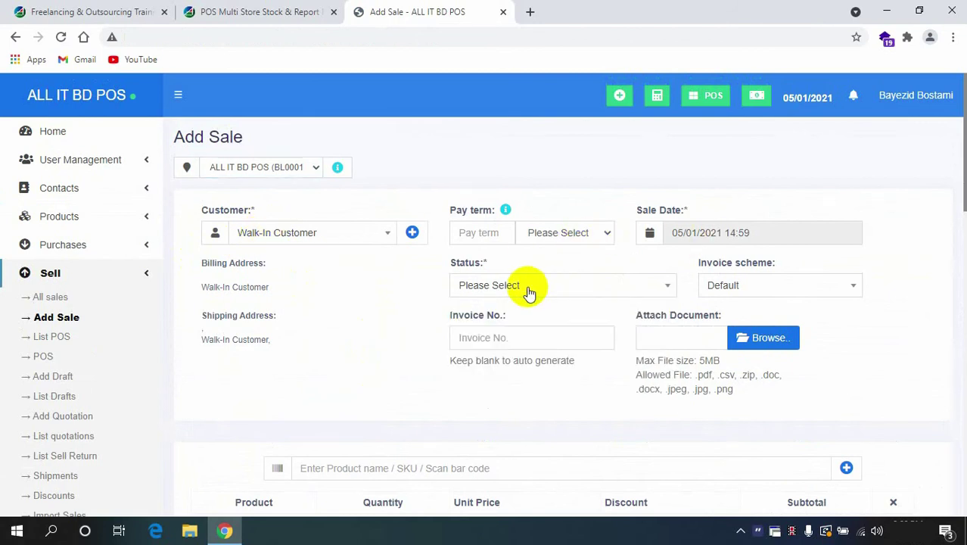
left_click(777, 279)
left_click(780, 281)
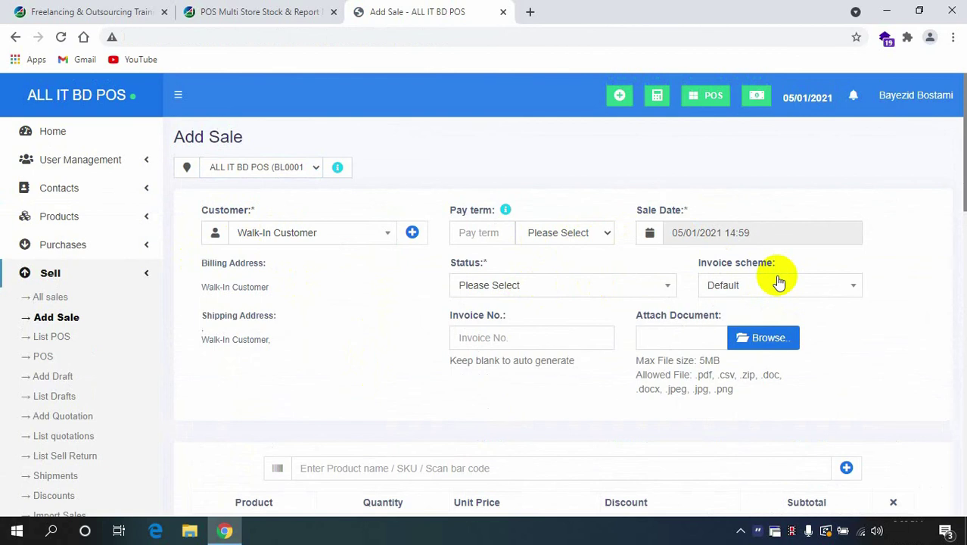
Search for "tes" in the sale's product field and add Test Product Not For Sale
scroll(626, 326, "down", 3)
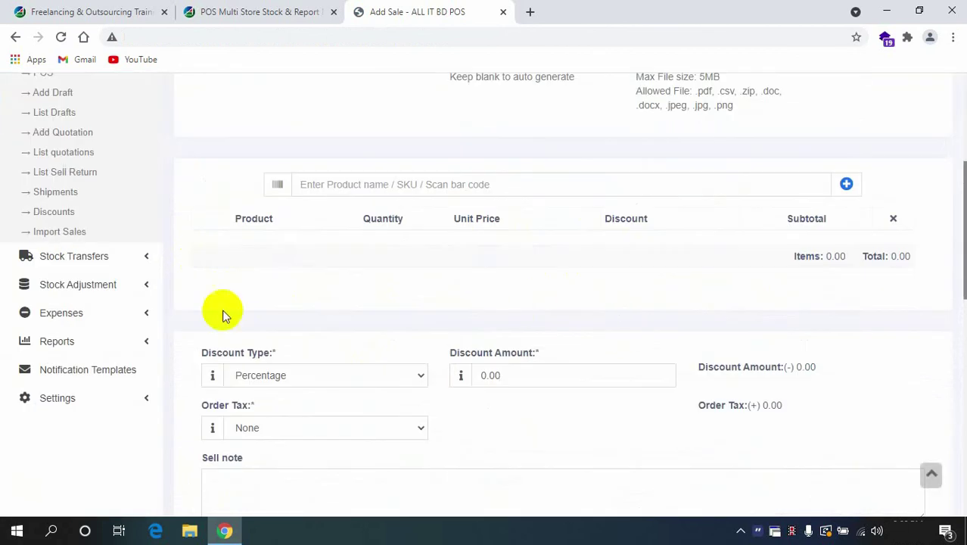
left_click(349, 193)
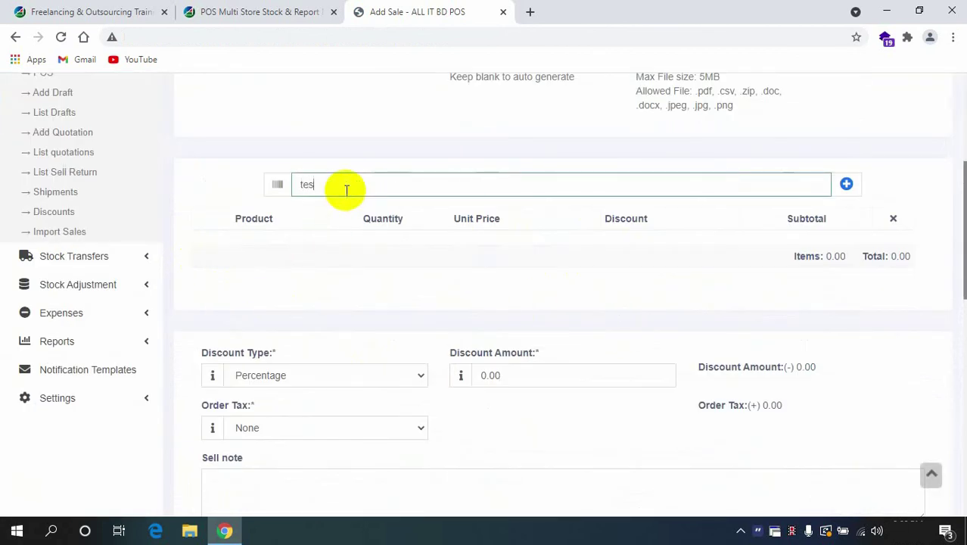
type("tes")
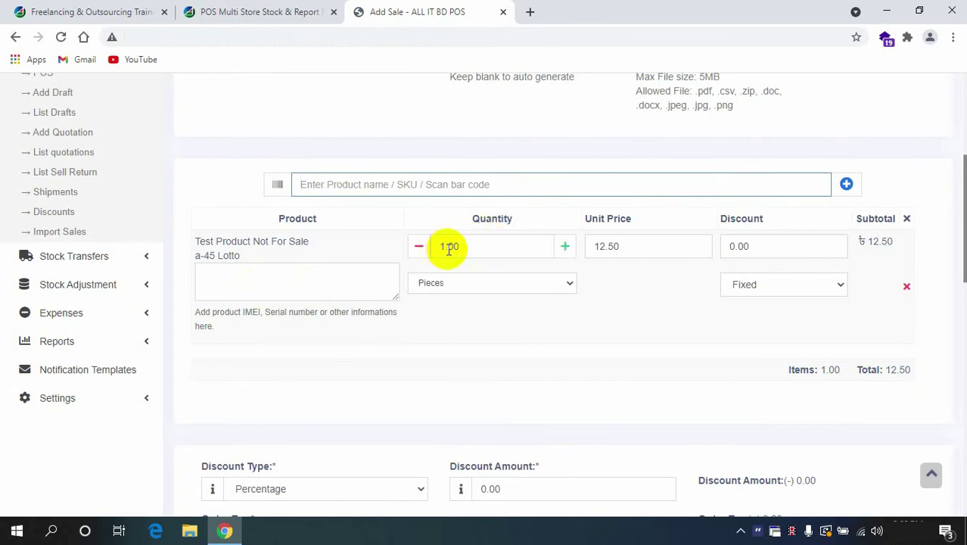
Inspect the product line's quantity and discount, view its discount types and keep Fixed
left_click_drag(439, 246, 448, 247)
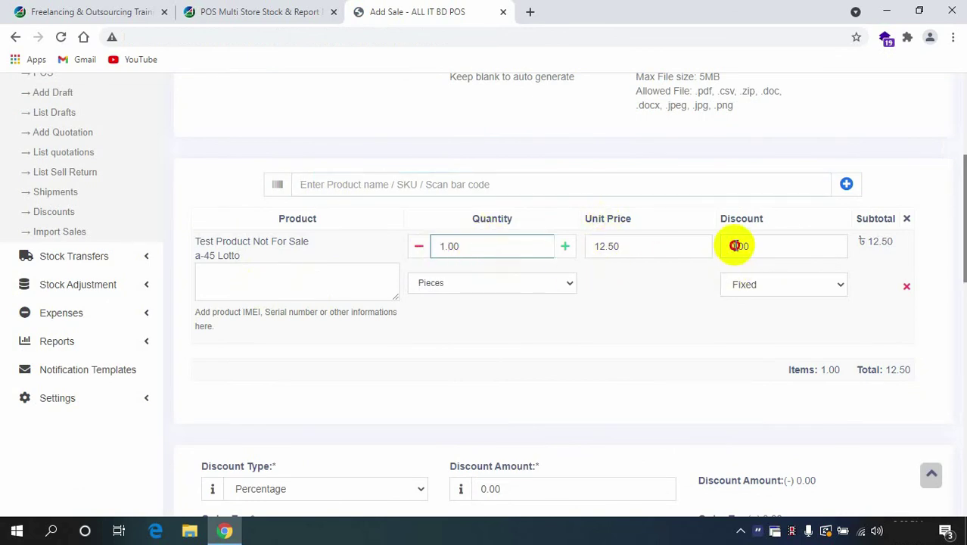
mouse_move(735, 246)
left_mouse_down()
mouse_move(719, 244)
mouse_move(743, 250)
left_mouse_up()
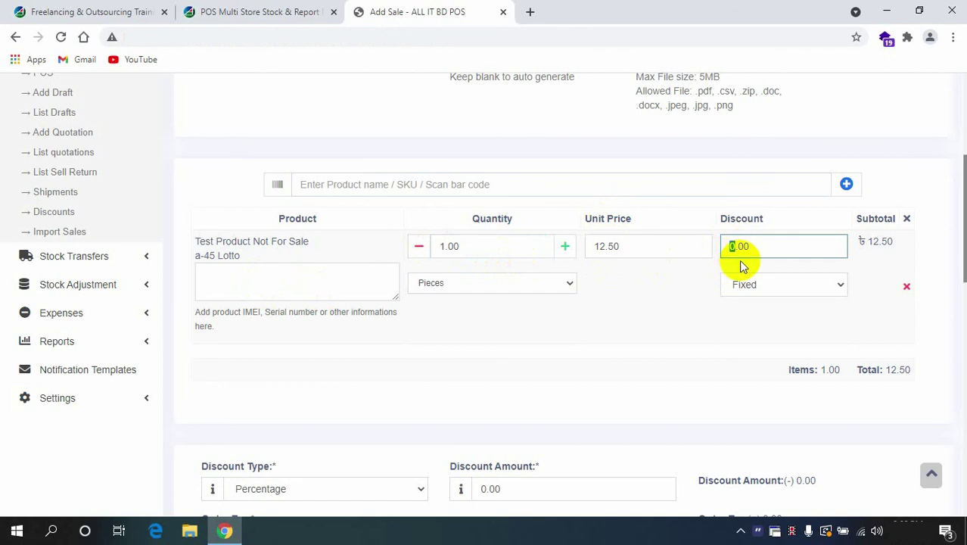
left_click(769, 292)
left_click(760, 304)
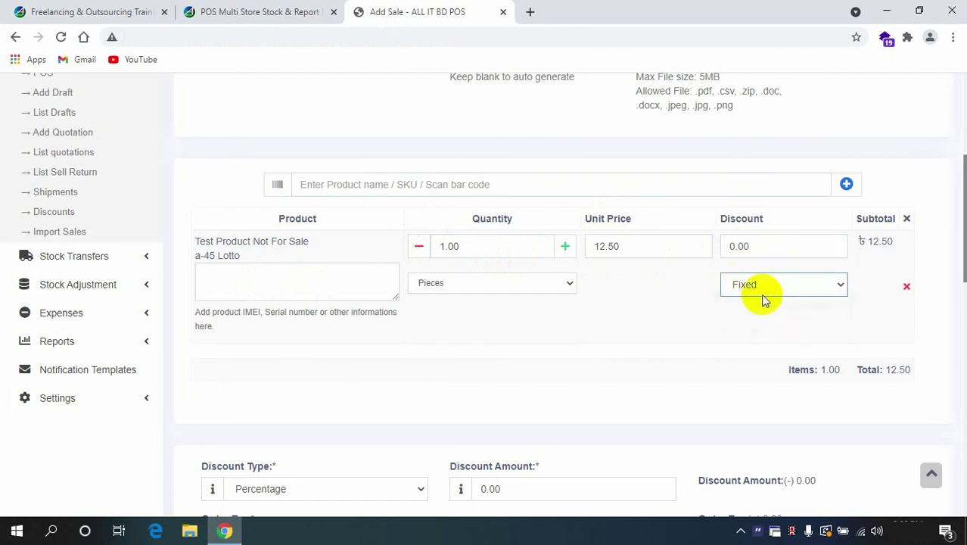
View the order discount types, keep Percentage, and look through the sale's shipping and payment sections
scroll(570, 367, "down", 3)
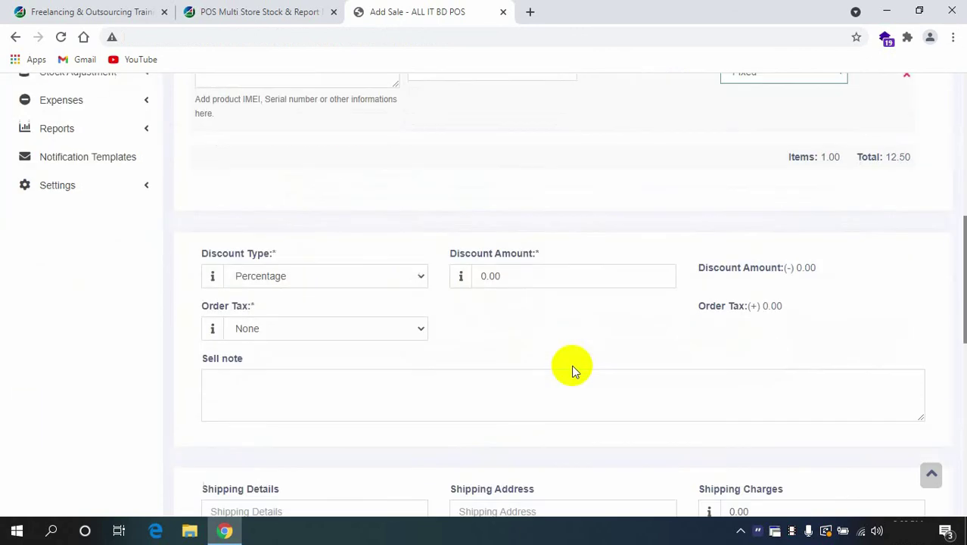
left_click(302, 275)
left_click(307, 274)
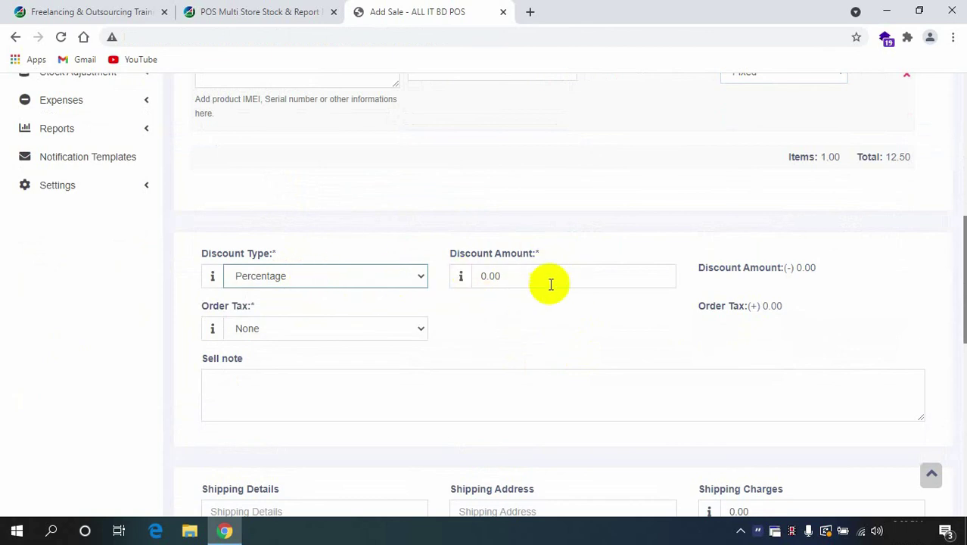
scroll(550, 288, "down", 2)
scroll(345, 358, "down", 2)
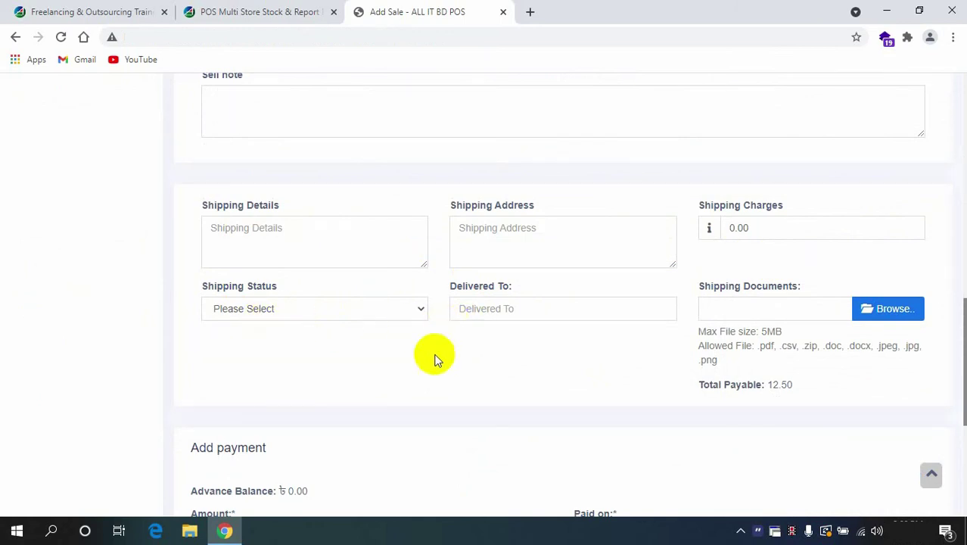
scroll(433, 361, "down", 3)
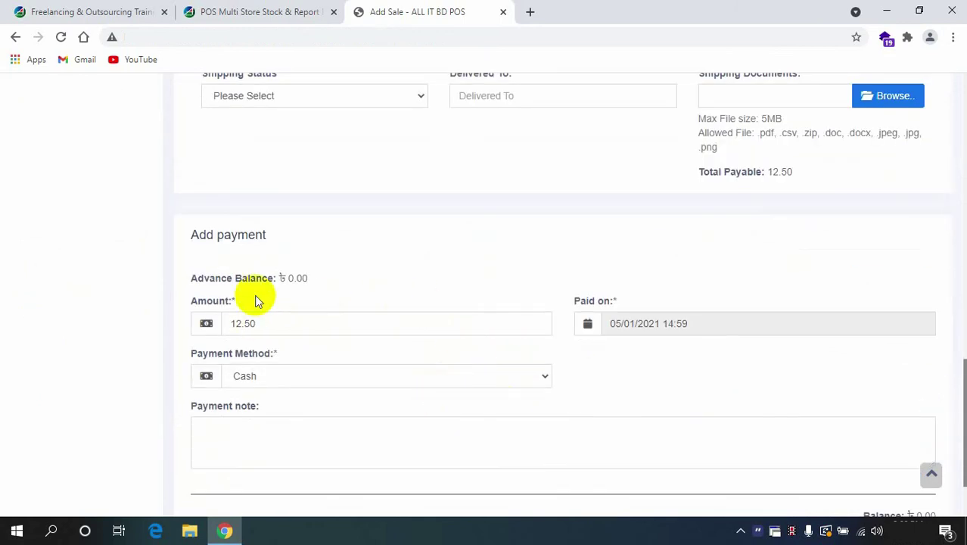
Leave the new sale without saving it and look through the List POS page's filters and transactions
scroll(301, 292, "down", 2)
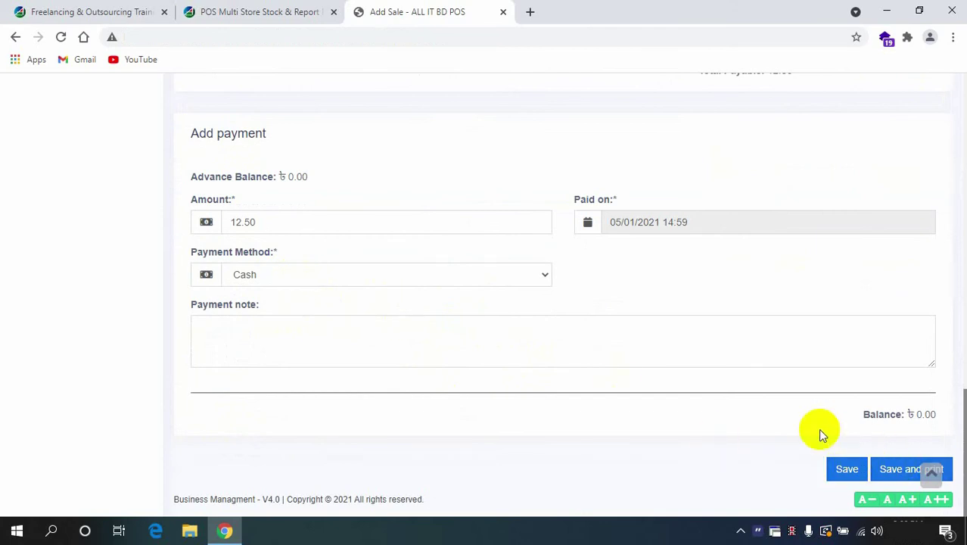
scroll(818, 428, "up", 10)
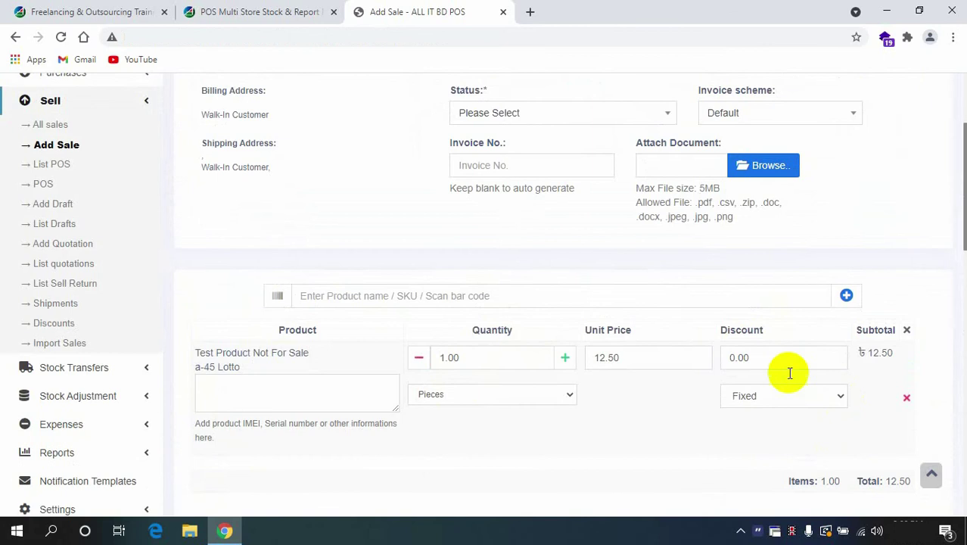
left_click(62, 165)
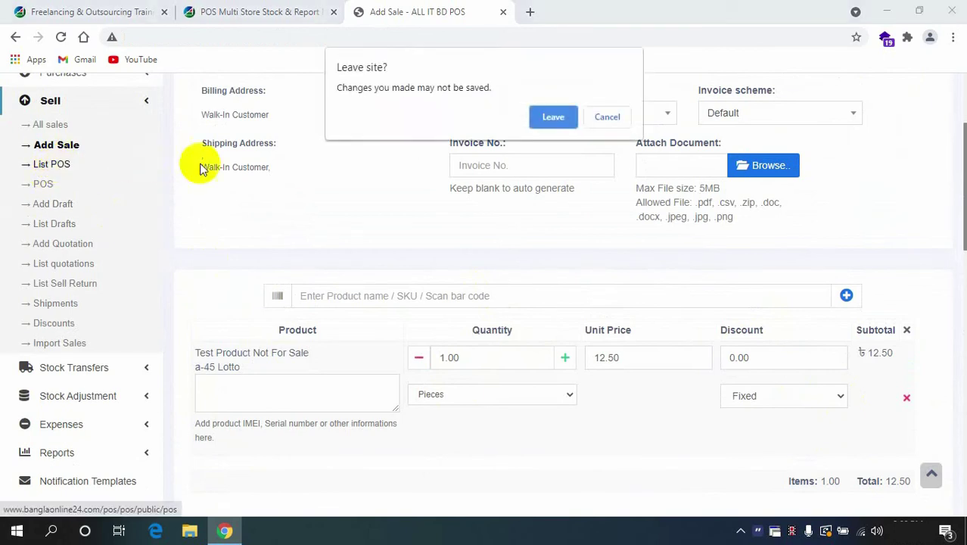
left_click(557, 114)
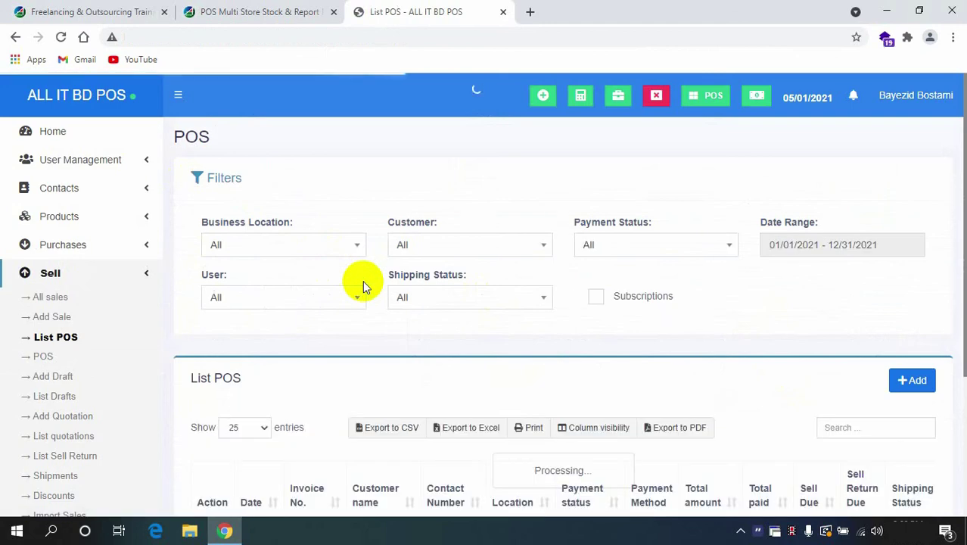
scroll(363, 286, "down", 3)
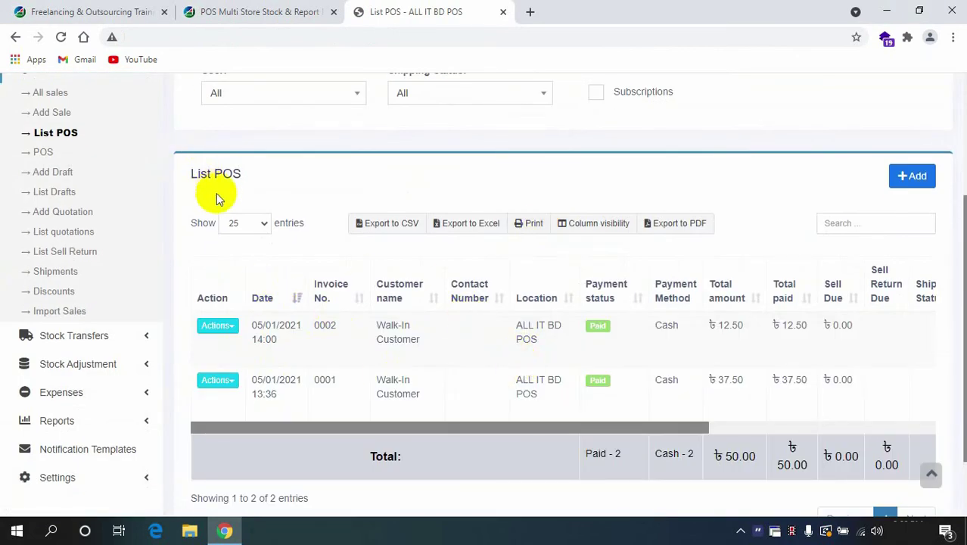
scroll(368, 234, "up", 2)
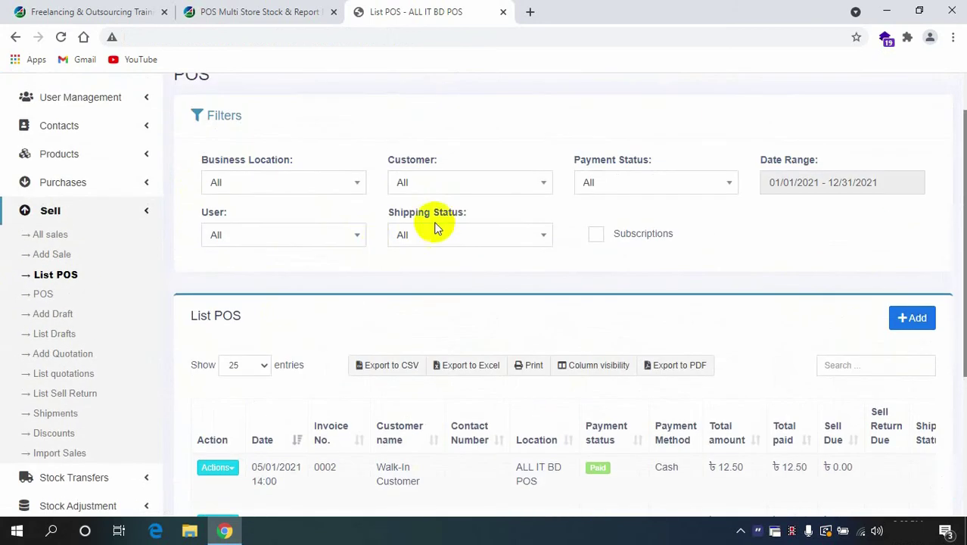
Open the POS sale screen and place the cursor in its product search field
left_click(42, 295)
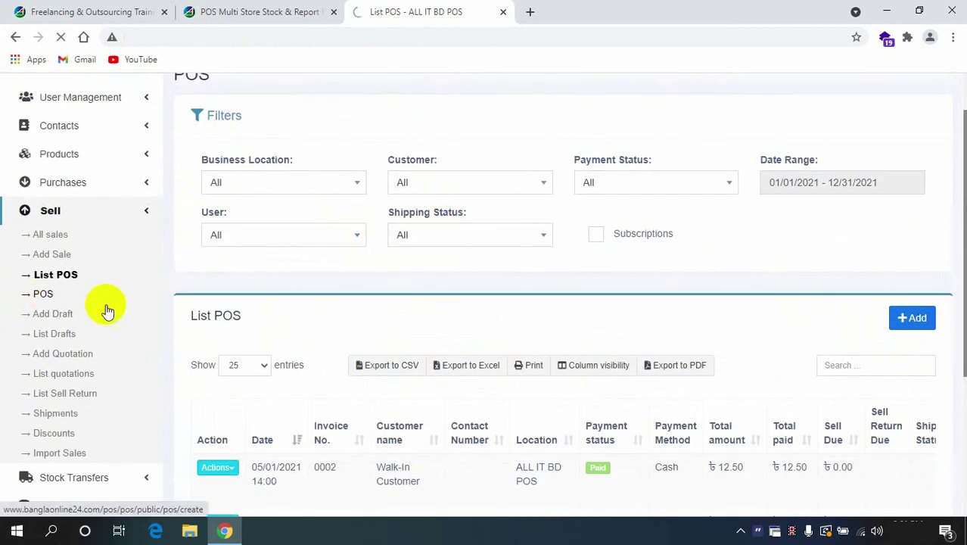
scroll(182, 319, "up", 1)
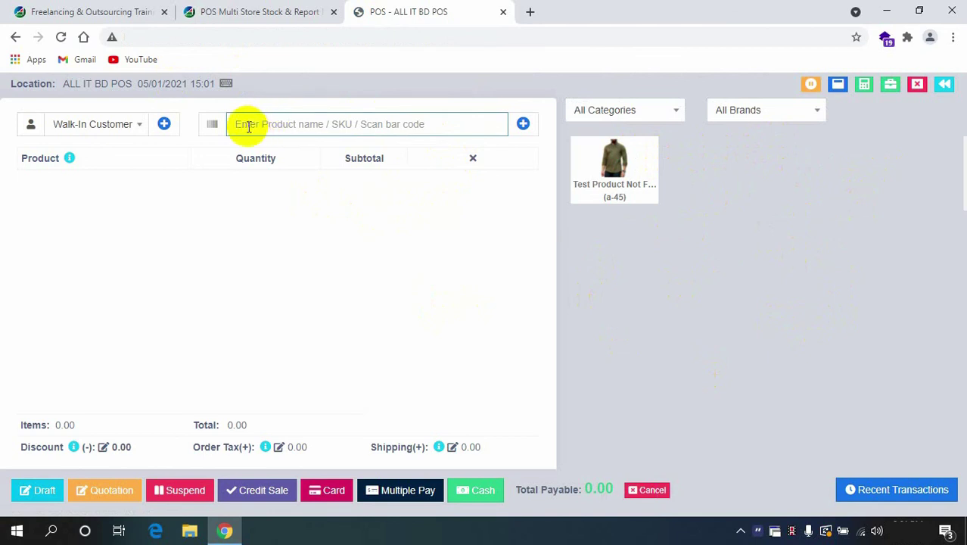
left_click(243, 294)
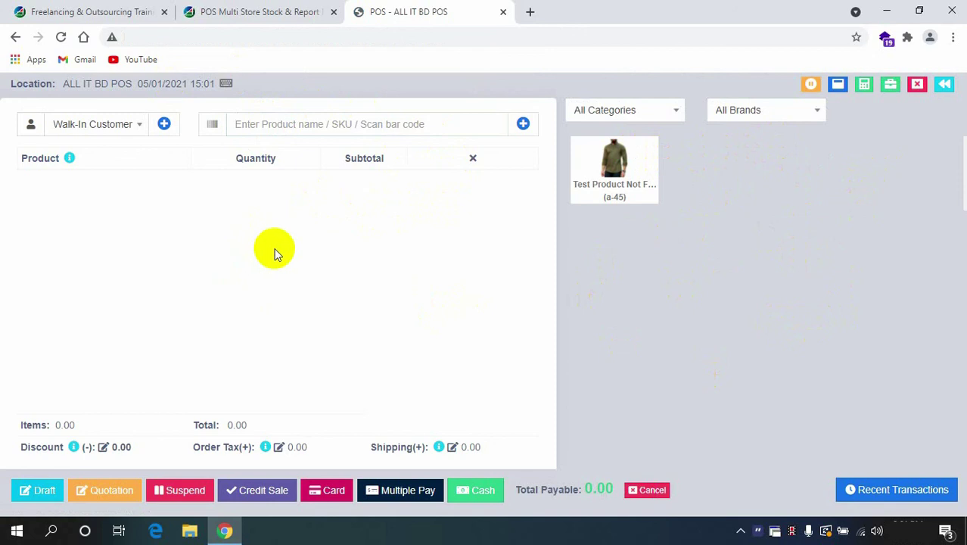
left_click(258, 126)
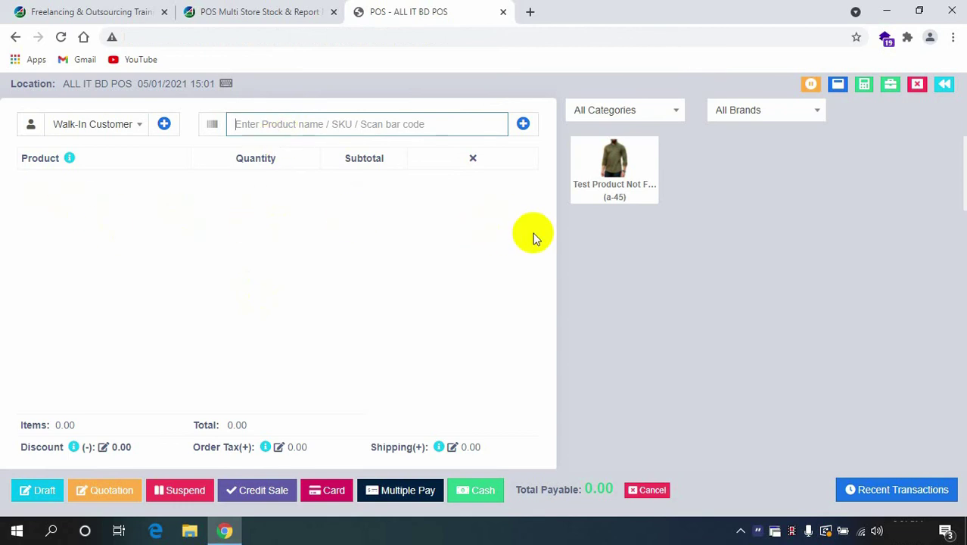
Add Test Product Not For Sale to the POS cart with a quantity of 3
left_click(618, 188)
left_click(618, 188)
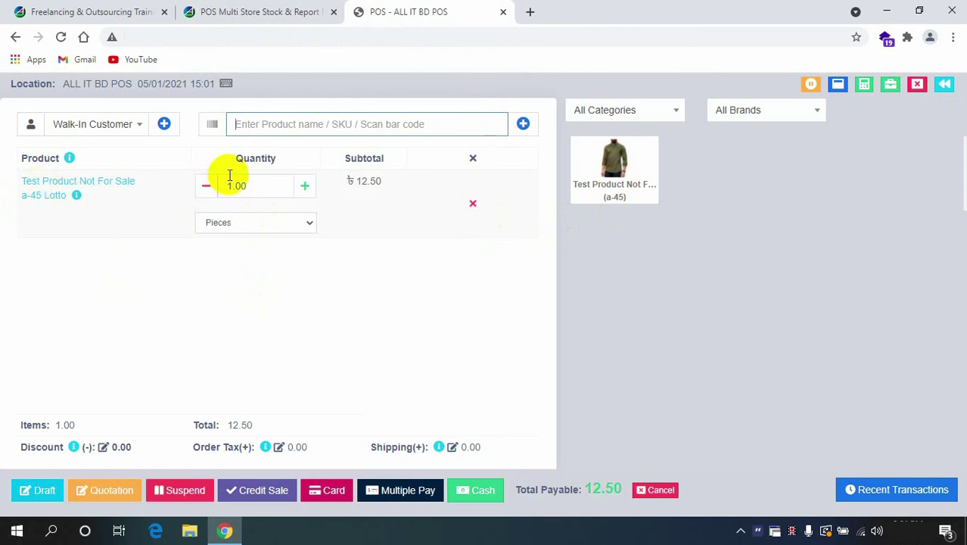
left_click(304, 185)
left_click(305, 186)
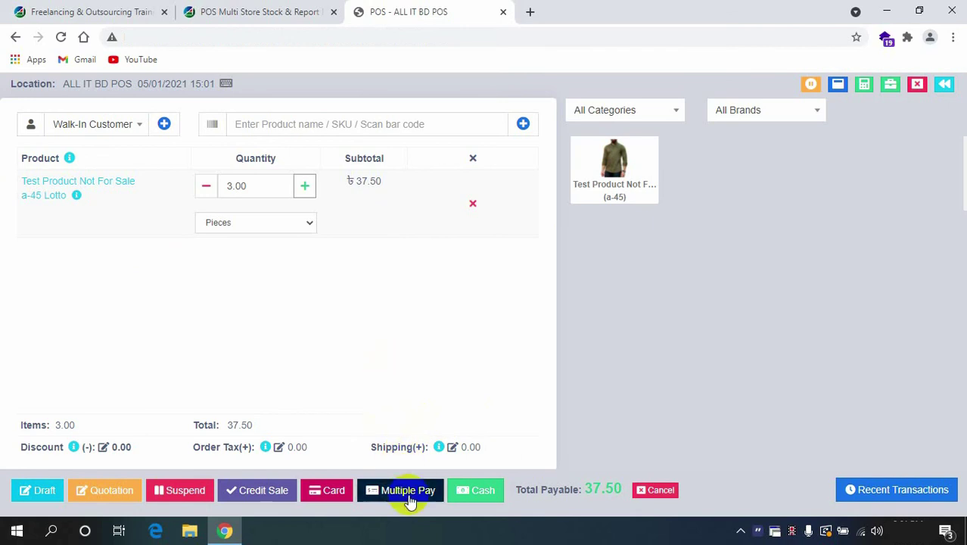
View the POS sale's discount, order tax and shipping settings and close them without changes
left_click(105, 449)
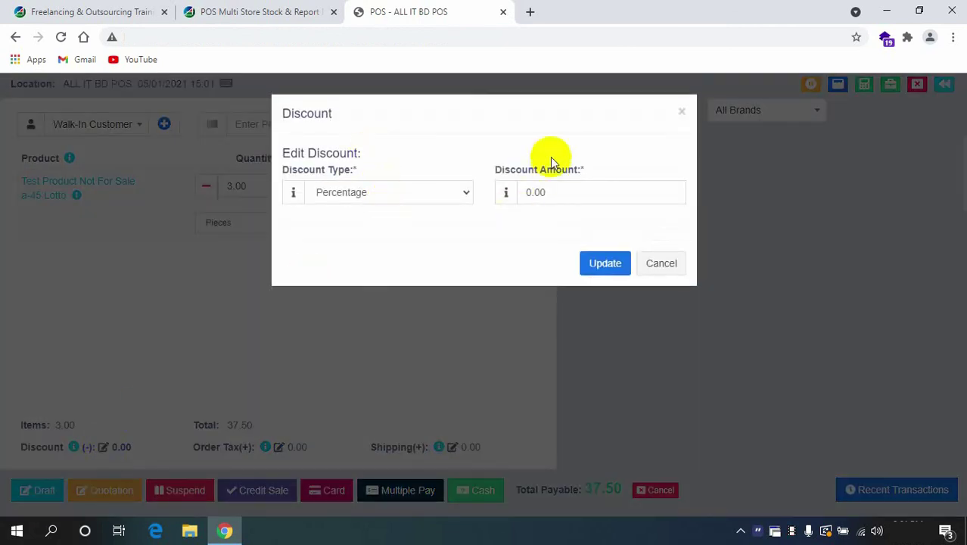
left_click(681, 112)
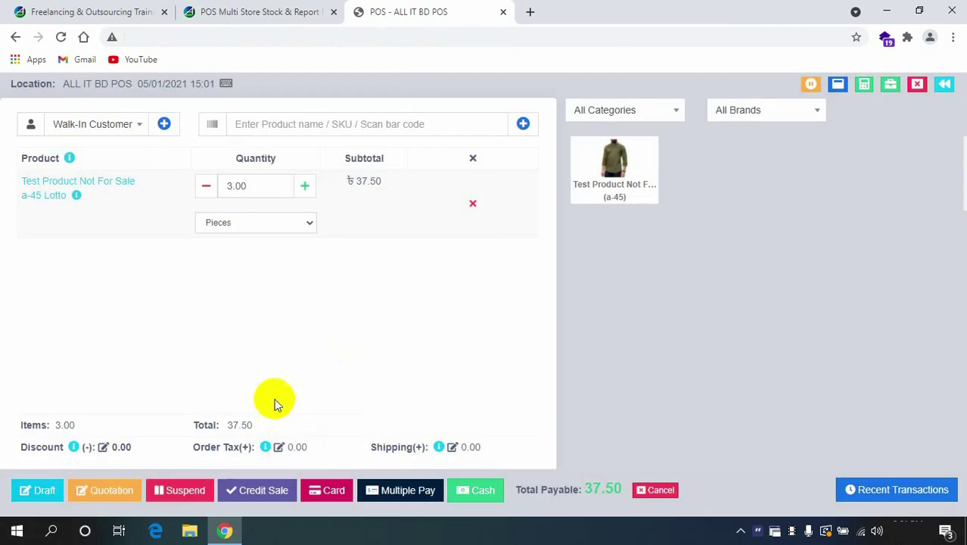
left_click(281, 447)
left_click(452, 447)
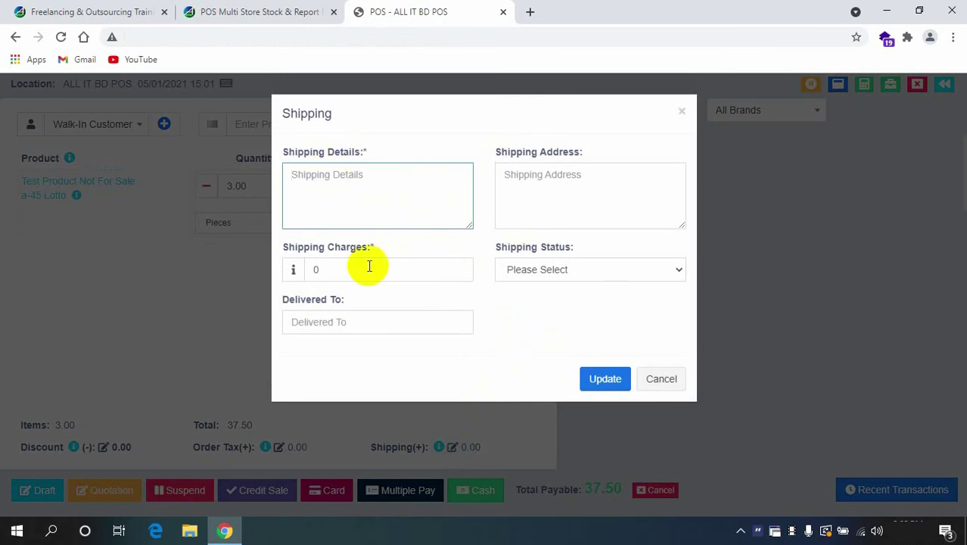
left_click(685, 113)
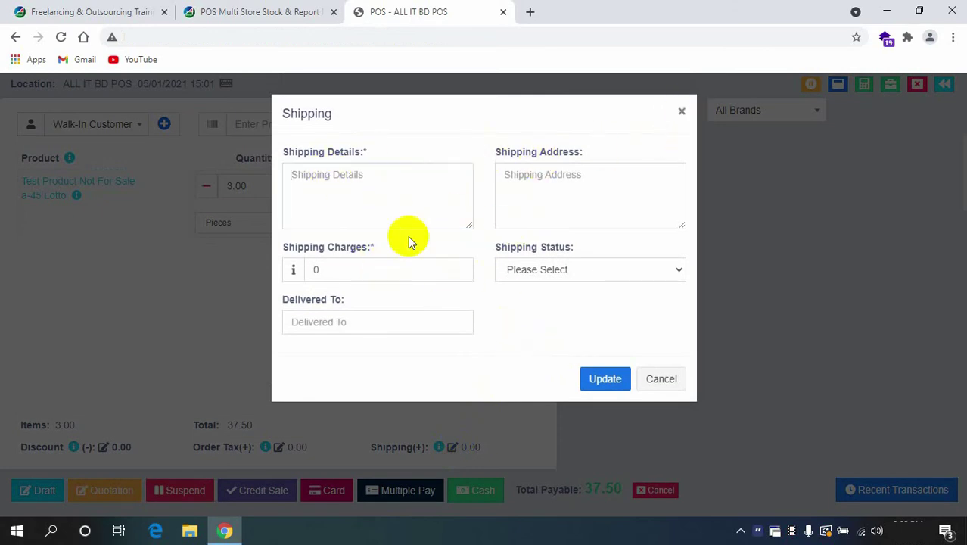
left_click(678, 114)
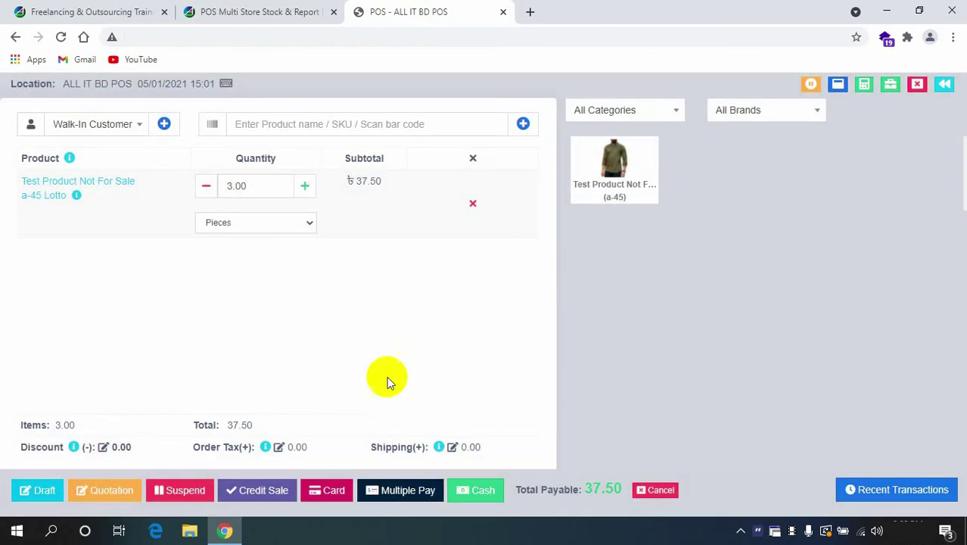
Open the Multiple Pay form for the sale and look through its payment and note fields
left_click(405, 489)
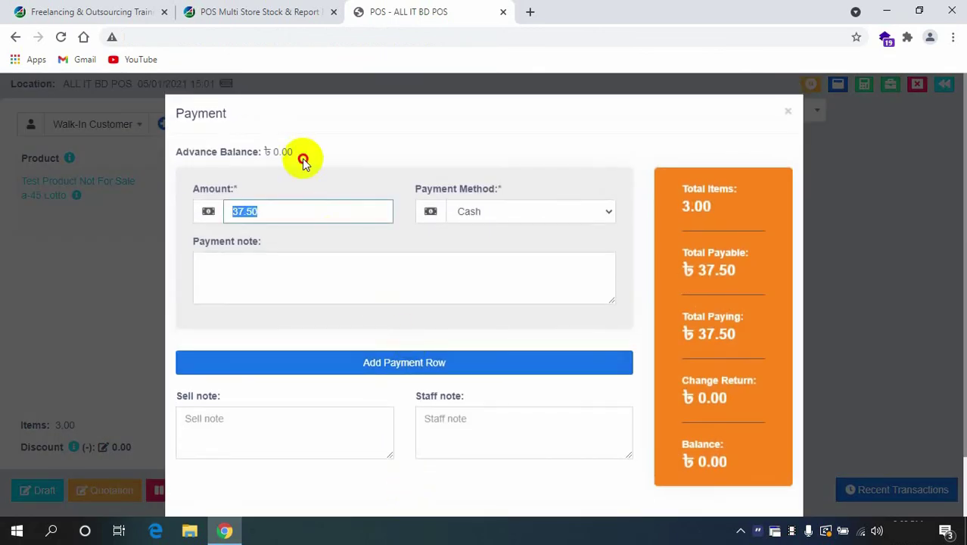
left_click(256, 244)
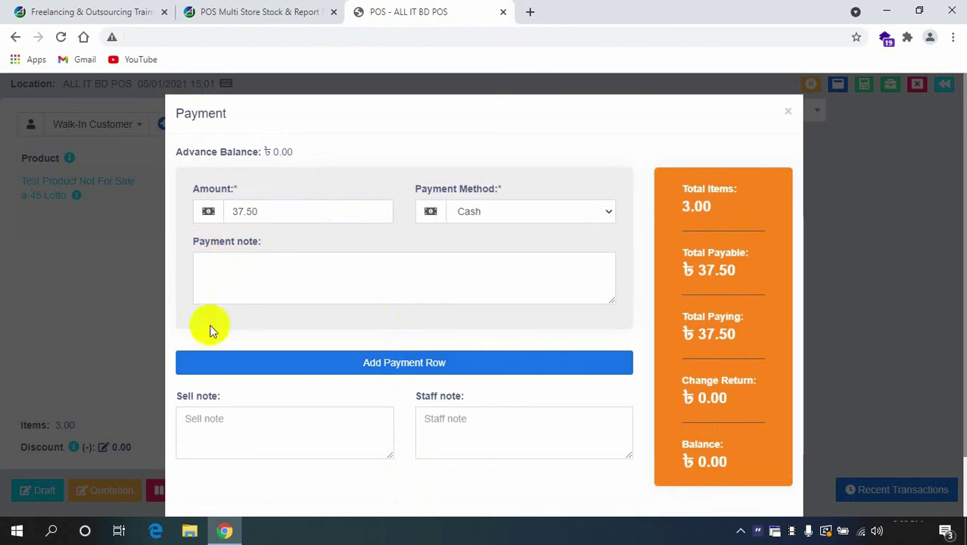
scroll(319, 367, "down", 2)
scroll(359, 233, "up", 2)
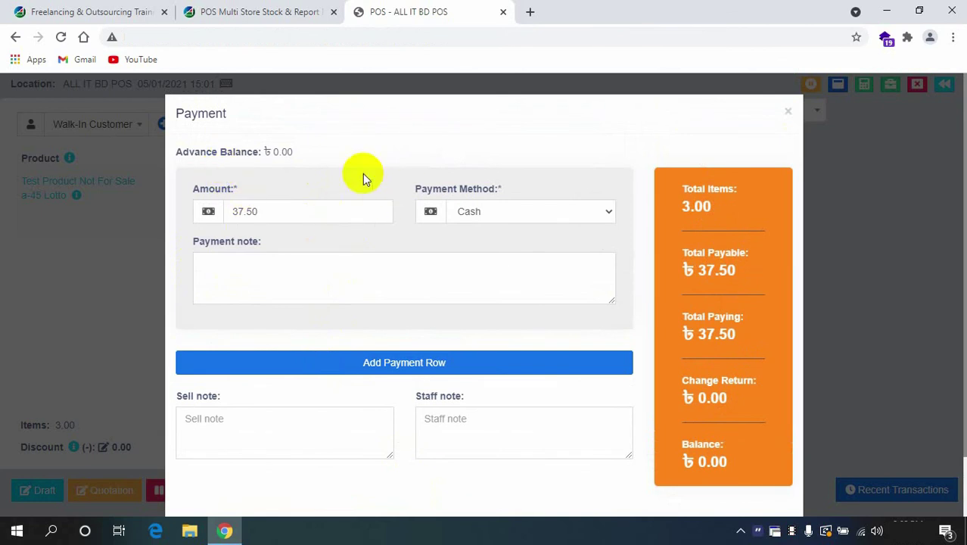
scroll(518, 351, "down", 2)
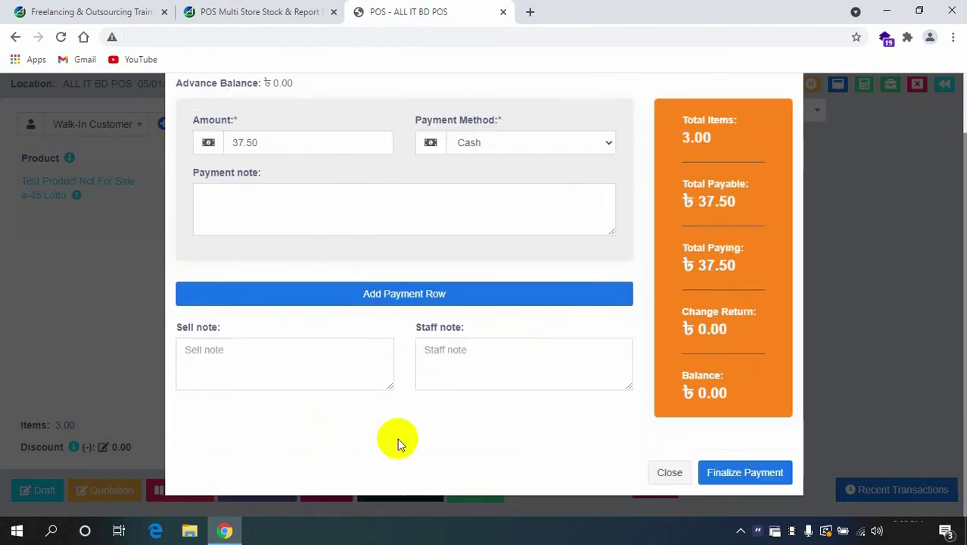
scroll(409, 454, "up", 2)
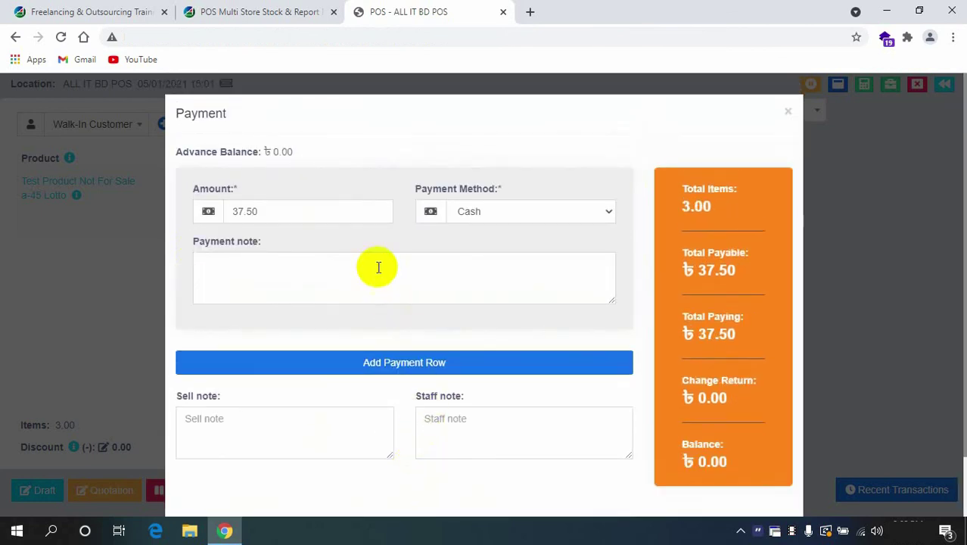
Set the first payment's amount to 10 and check the total paying and balance
double_click(271, 215)
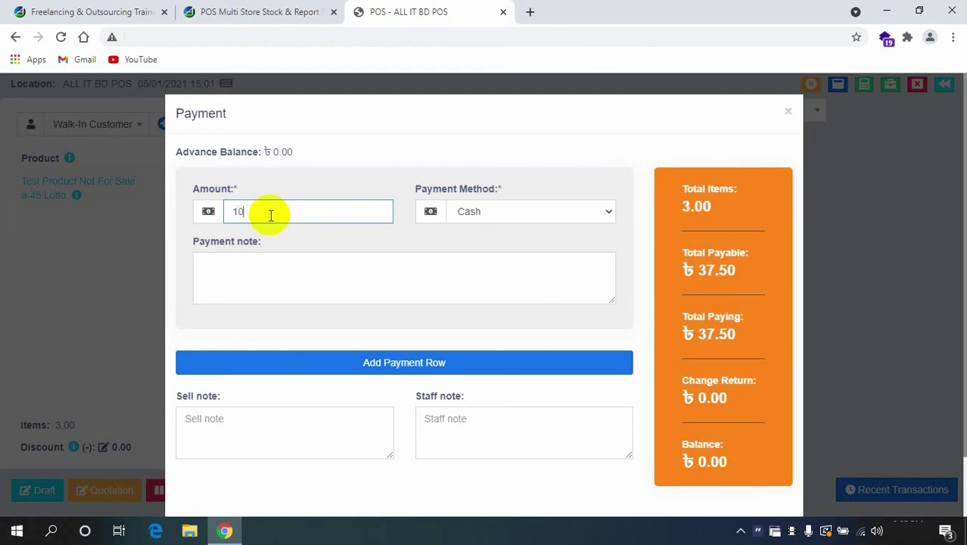
left_click(313, 152)
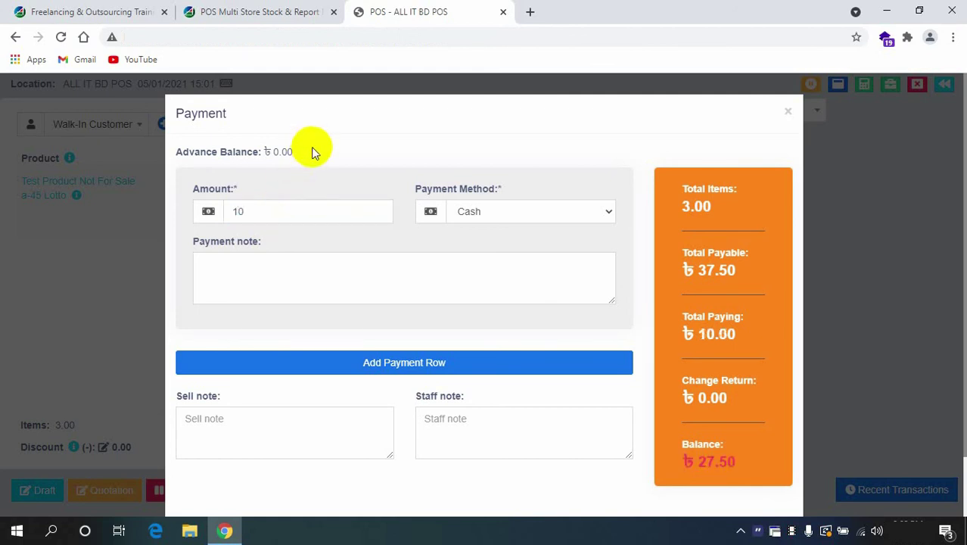
left_click_drag(699, 334, 788, 336)
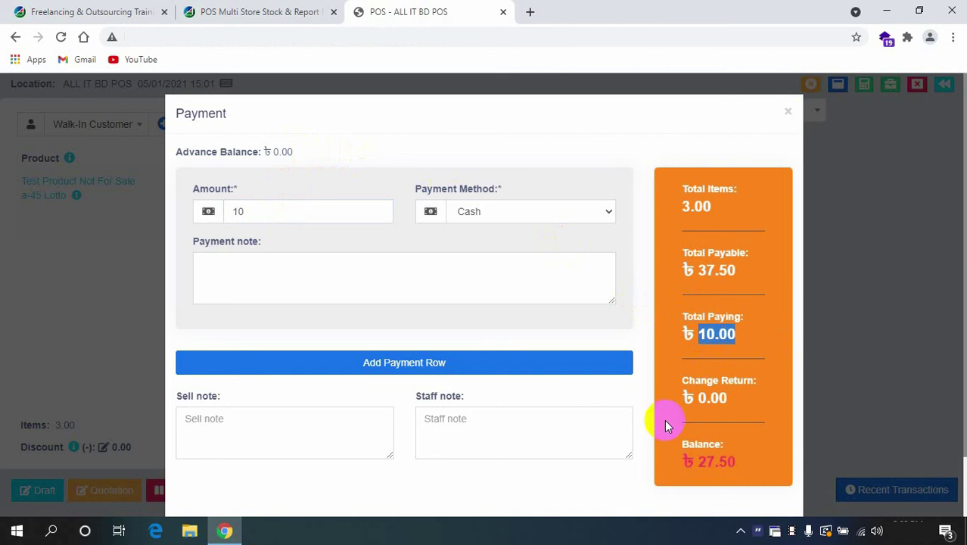
left_click_drag(696, 462, 720, 462)
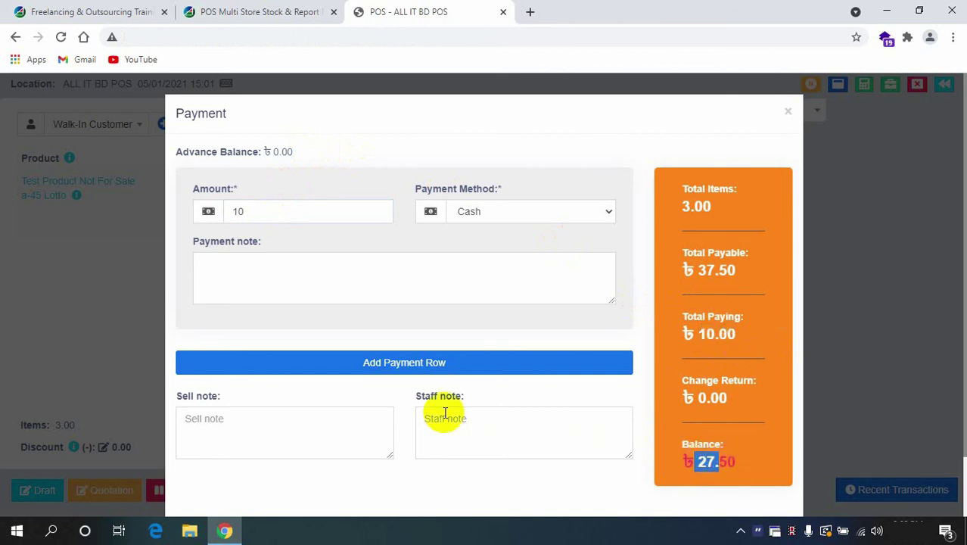
Add a second cash payment row with an amount of 10 and check the total paying and balance
left_click(405, 356)
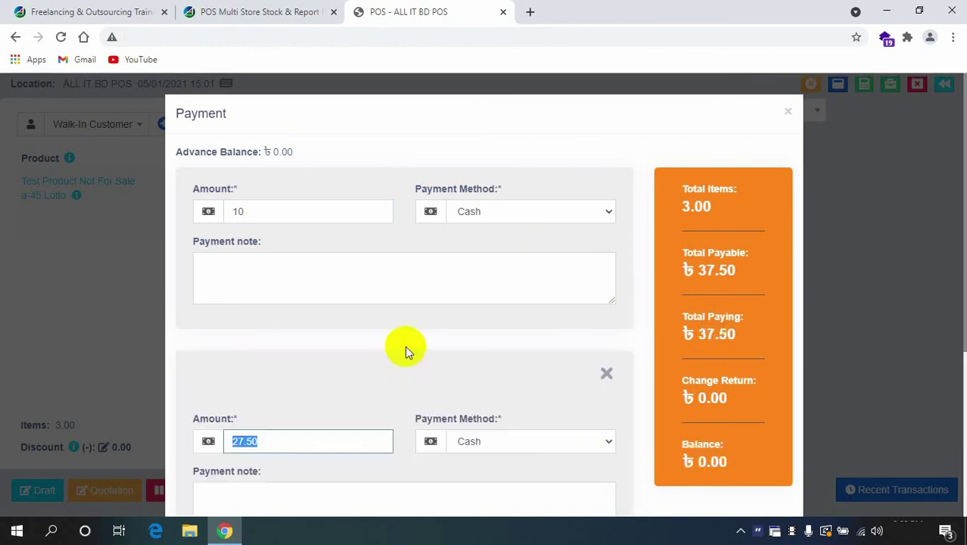
scroll(392, 321, "up", 2)
scroll(330, 312, "down", 2)
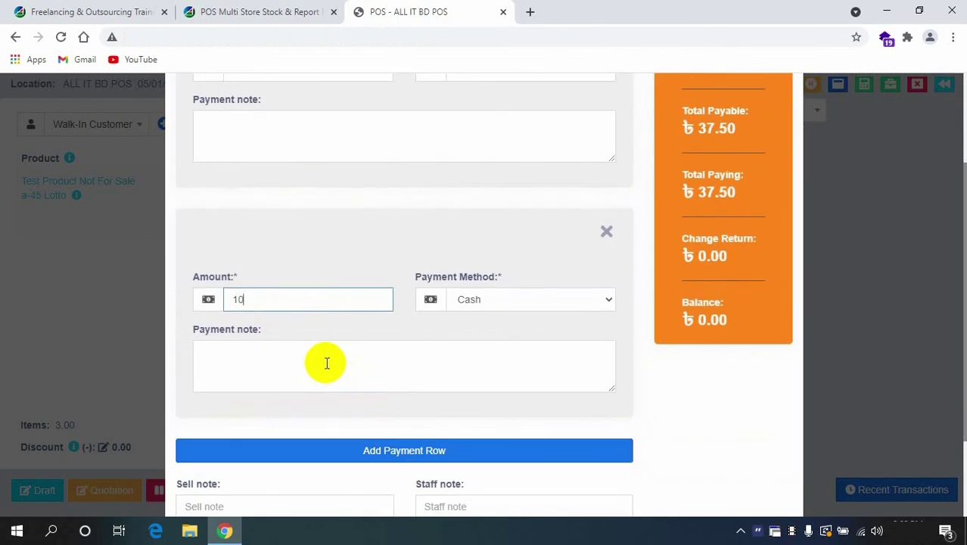
type("10")
scroll(703, 302, "up", 3)
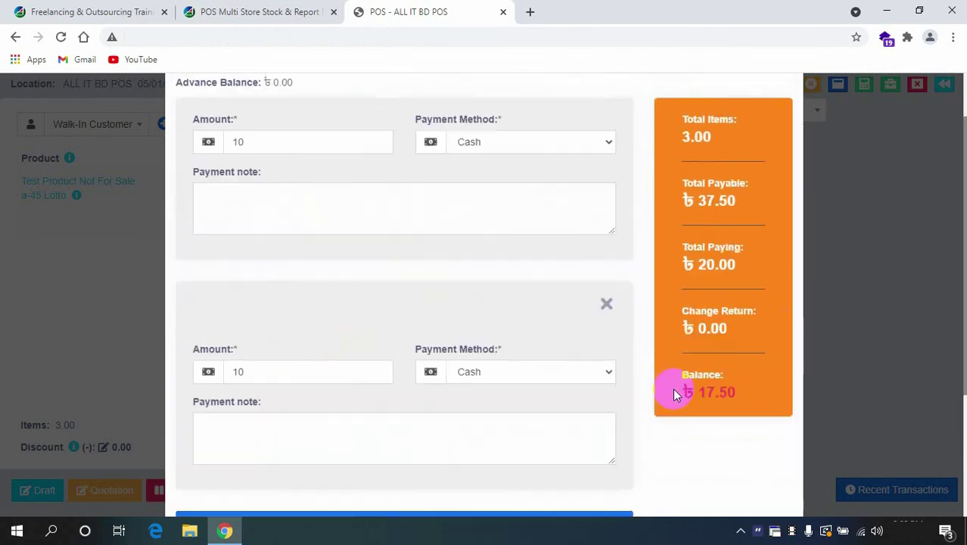
left_click_drag(697, 334, 755, 345)
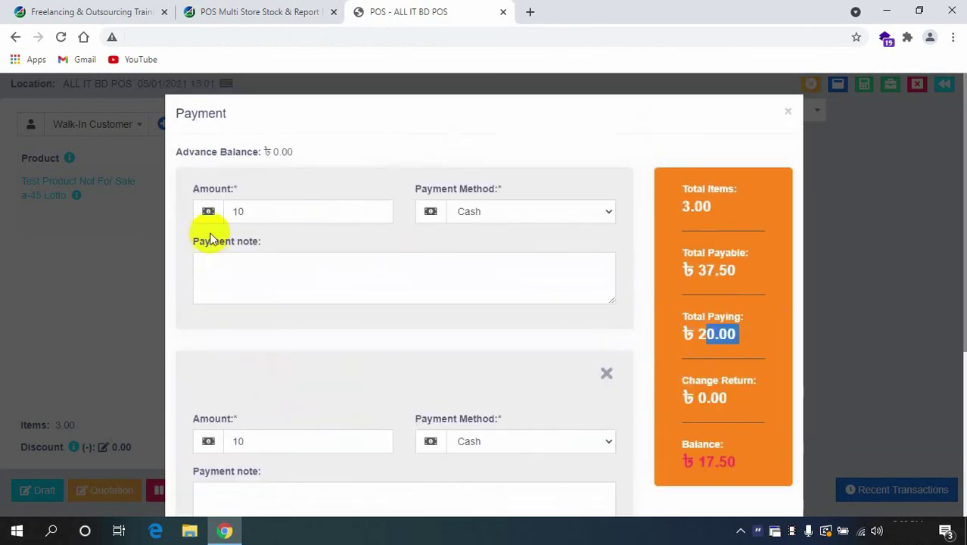
scroll(265, 431, "down", 3)
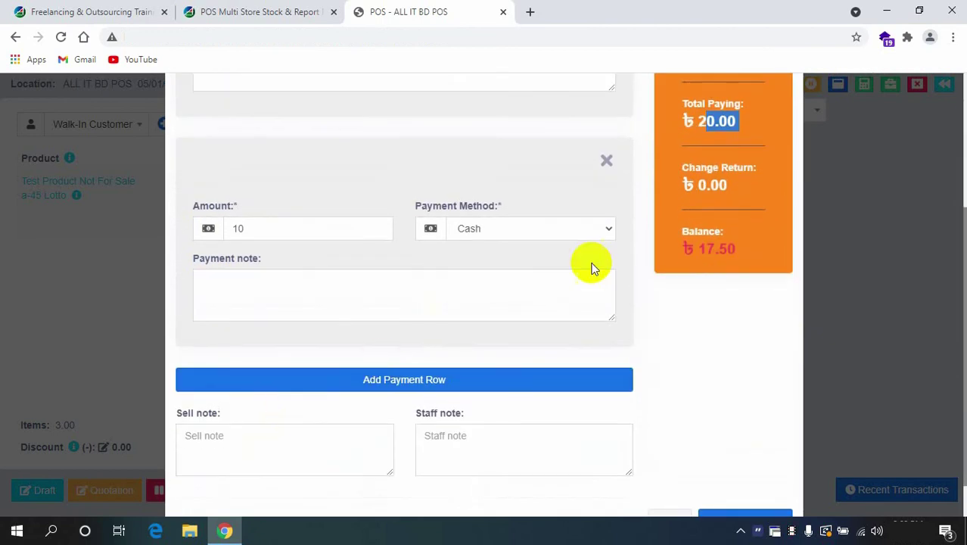
left_click_drag(703, 254, 716, 251)
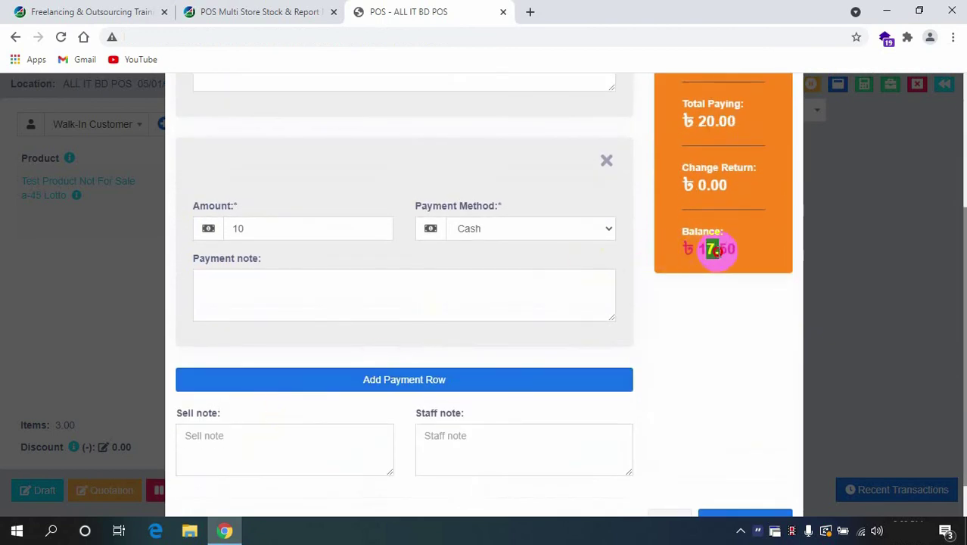
Add a third cash payment row with an amount of 10
left_click(390, 381)
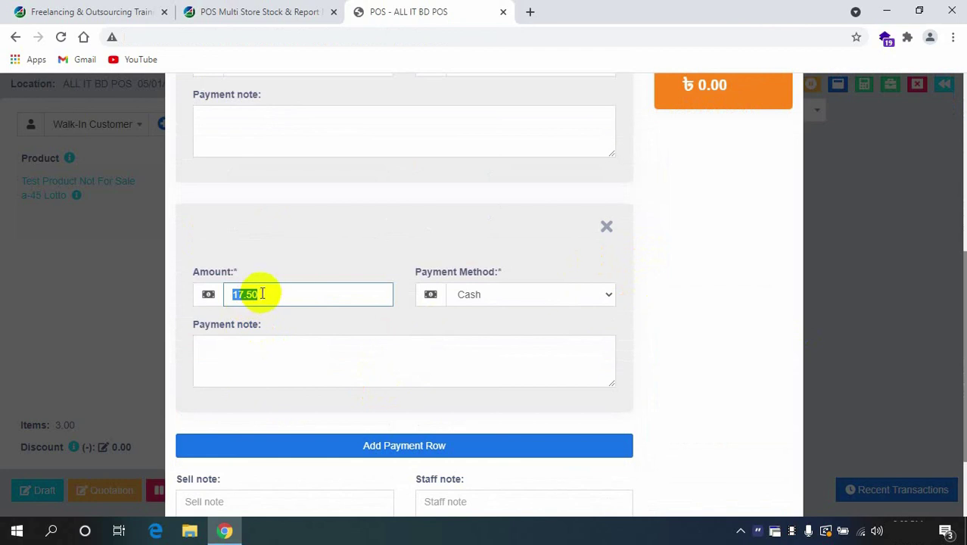
type("10")
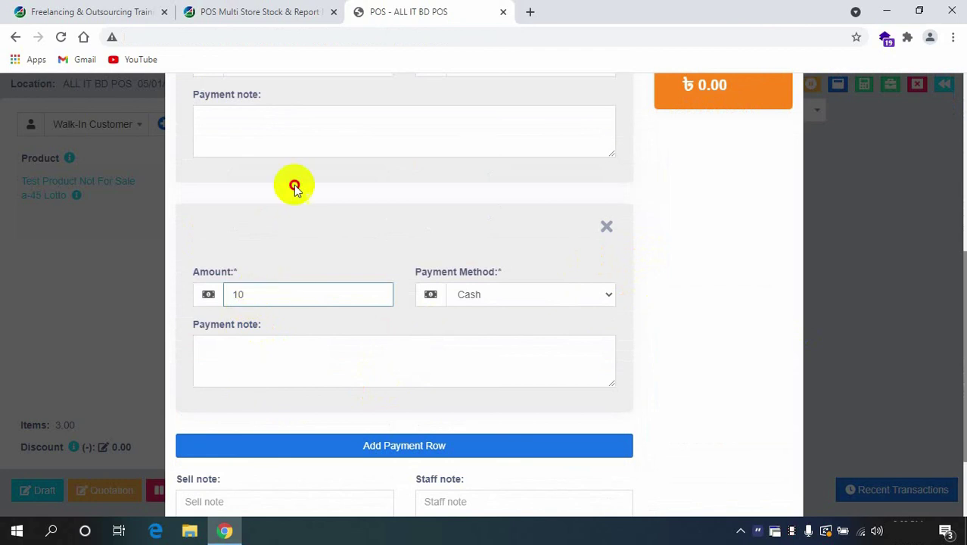
left_click(293, 185)
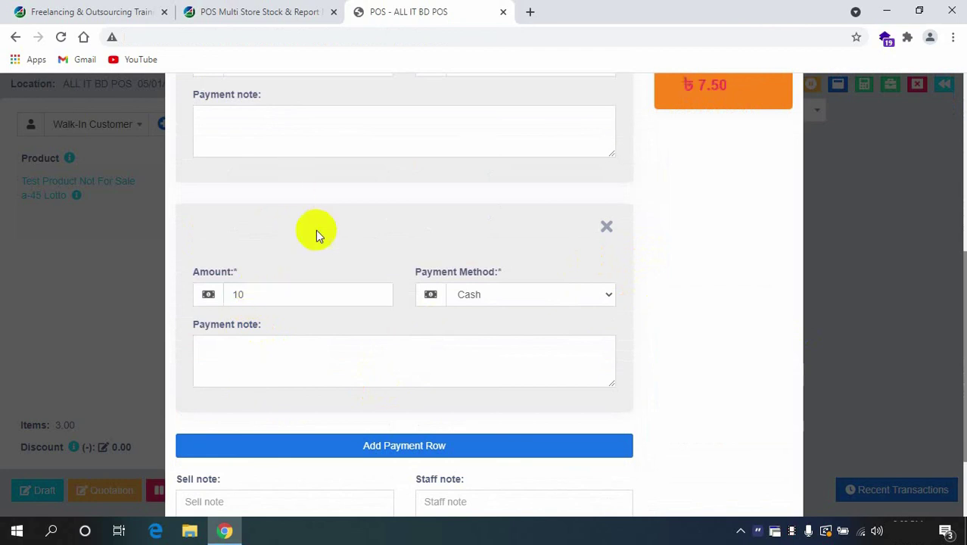
Add a fourth cash payment row for the remaining 7.50 and check the total paying and balance
left_click(380, 448)
double_click(700, 298)
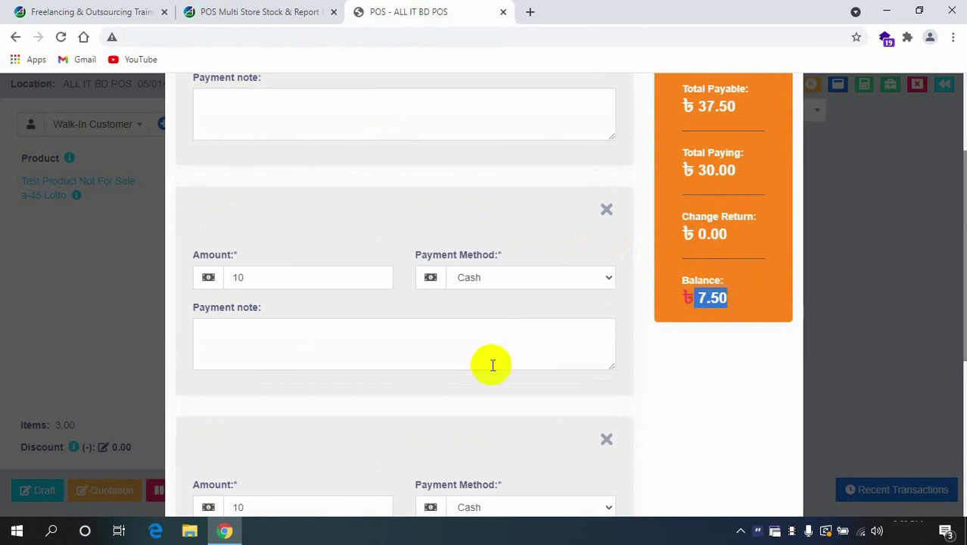
scroll(469, 374, "down", 4)
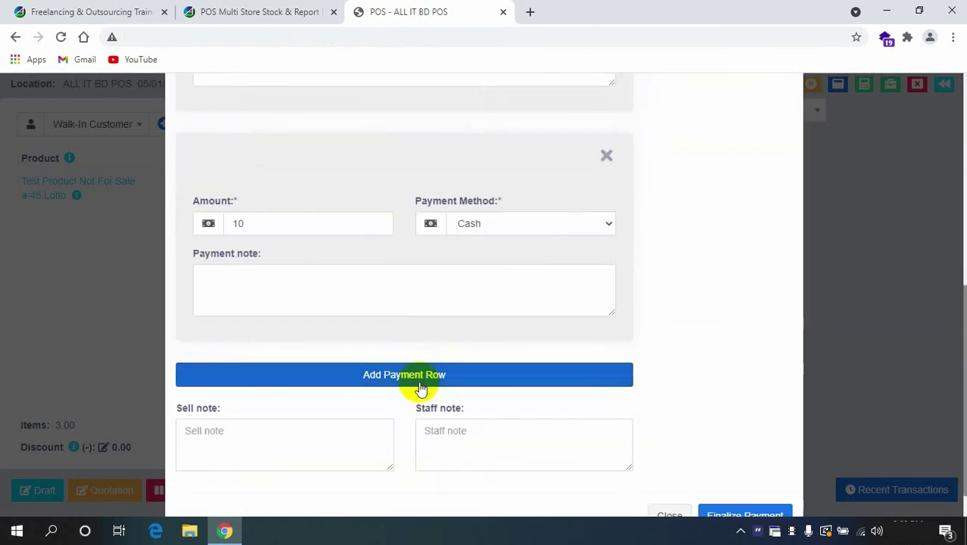
left_click(421, 382)
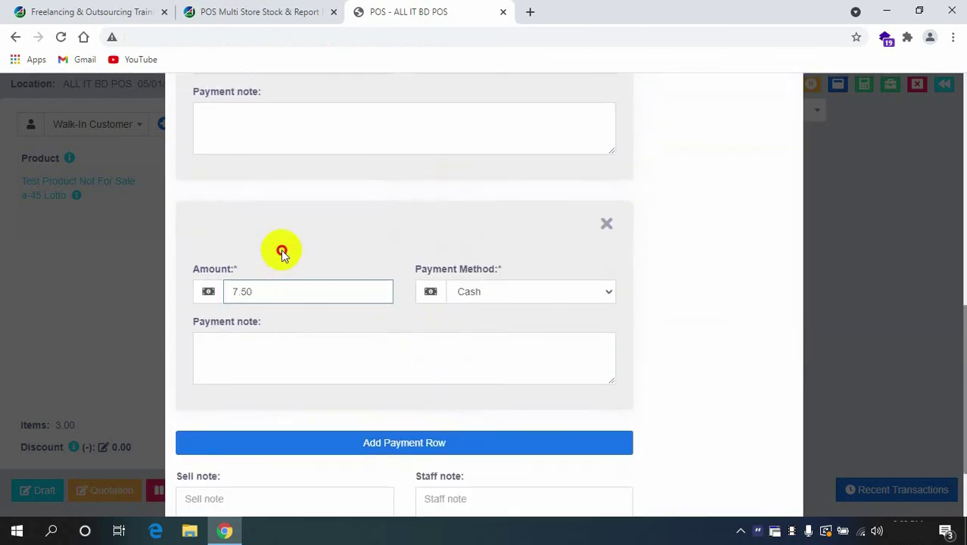
scroll(447, 409, "up", 5)
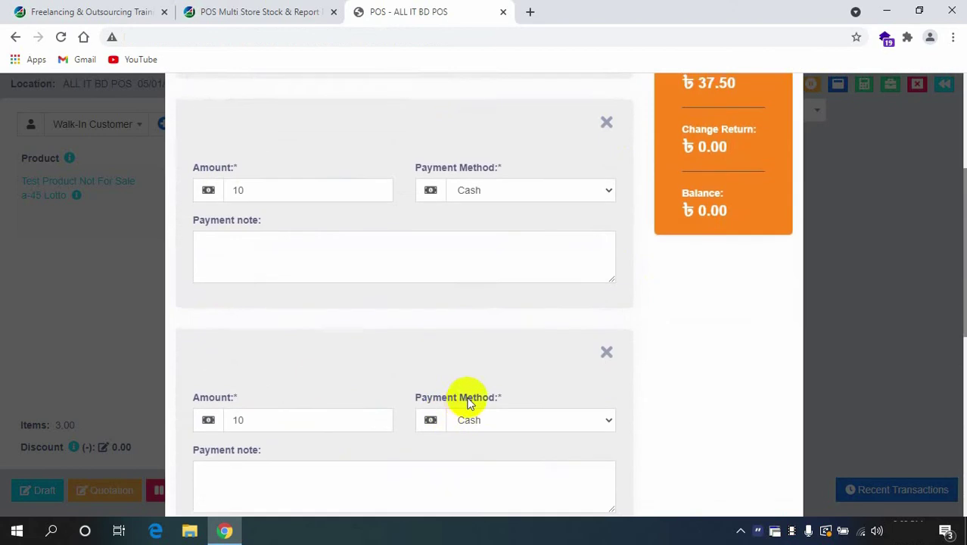
scroll(469, 402, "up", 3)
scroll(390, 265, "down", 6)
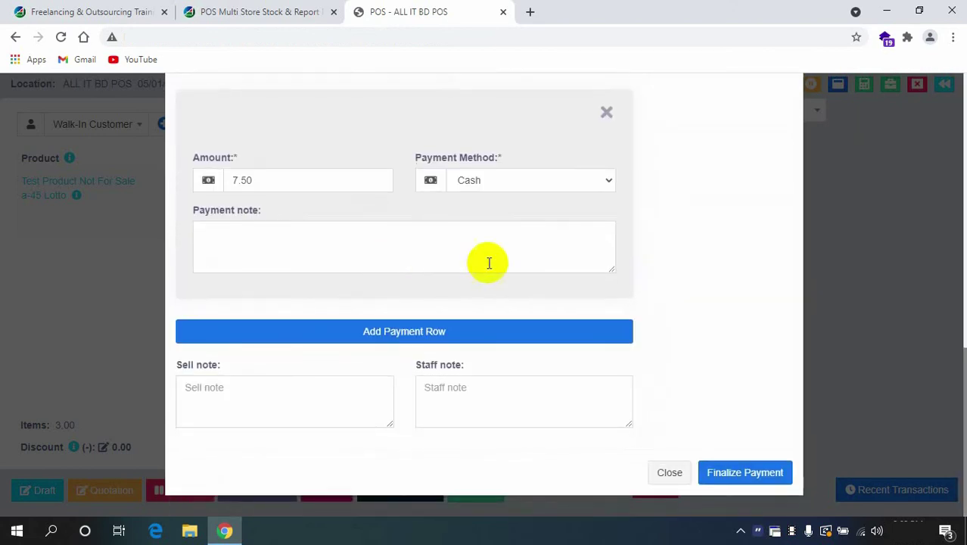
Finalize the split payment, review the generated invoice preview, and close it without printing
left_click(755, 474)
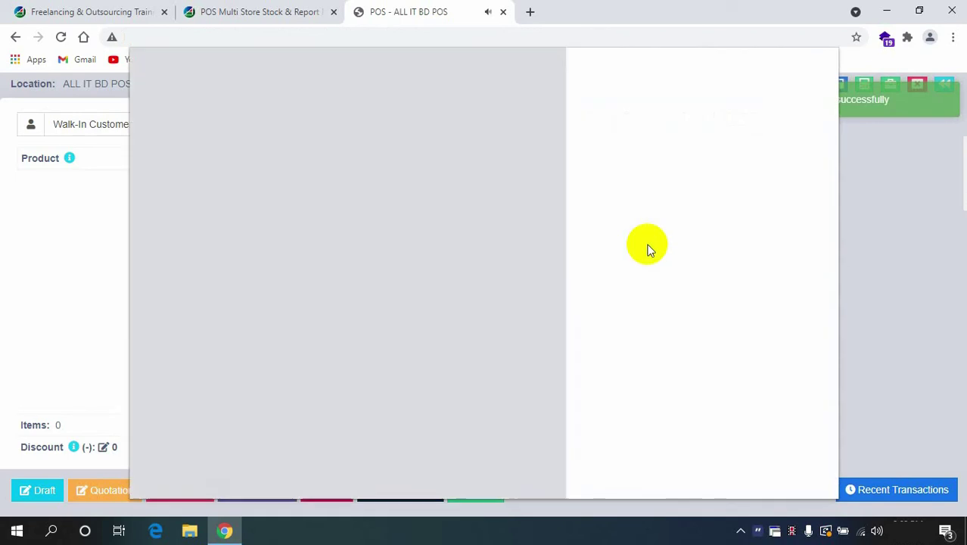
right_click(647, 244)
left_click(429, 345)
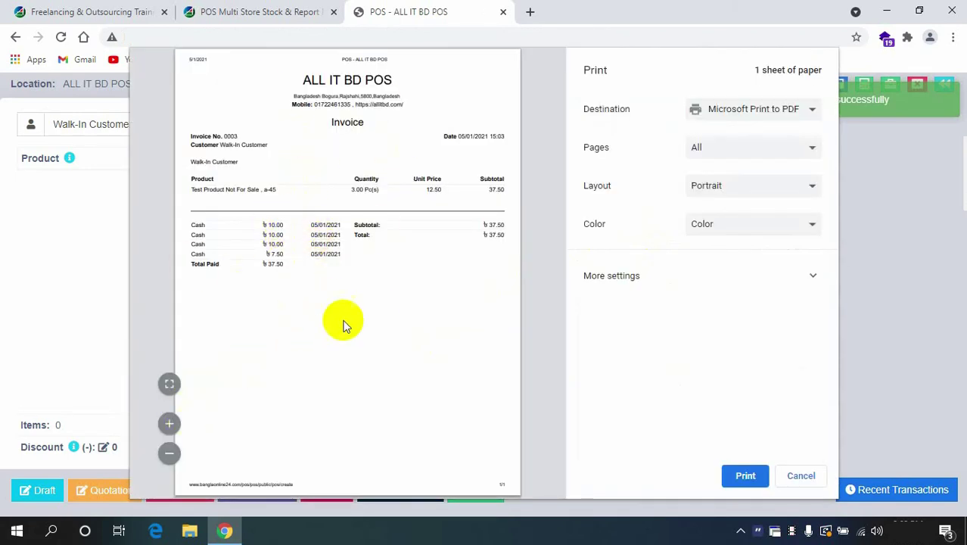
left_click(802, 478)
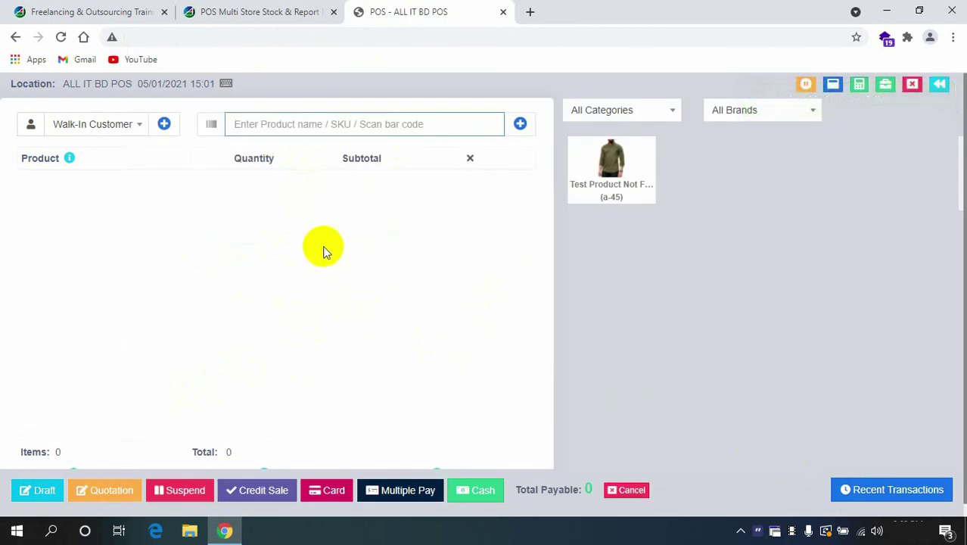
Sell one Test Product Not For Sale (a-45) to the Walk-In Customer for cash and close the invoice preview without printing
left_click(612, 195)
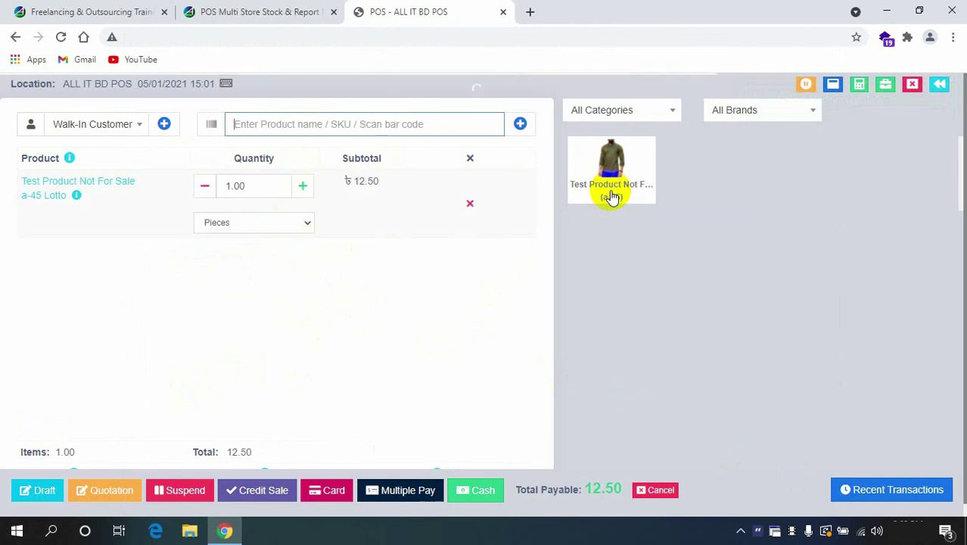
left_click(481, 490)
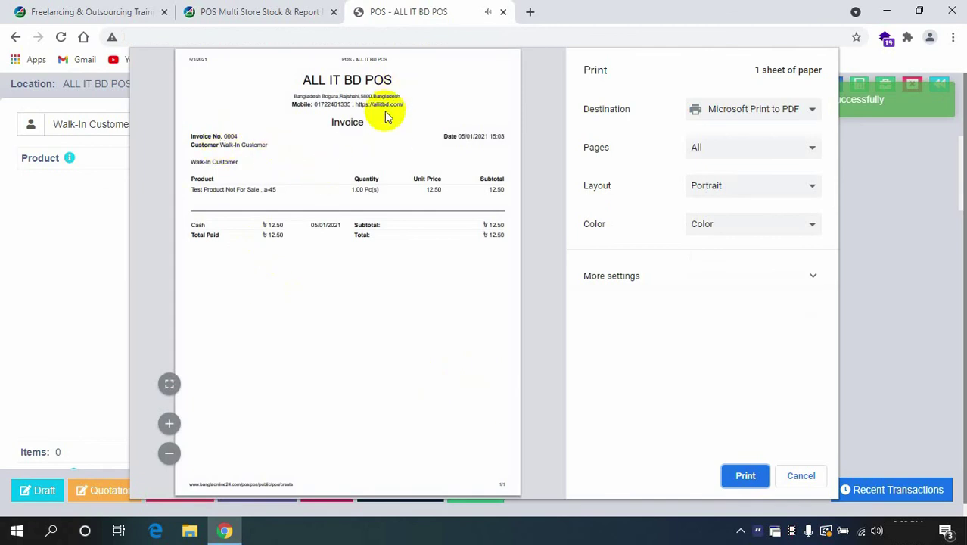
left_click(801, 475)
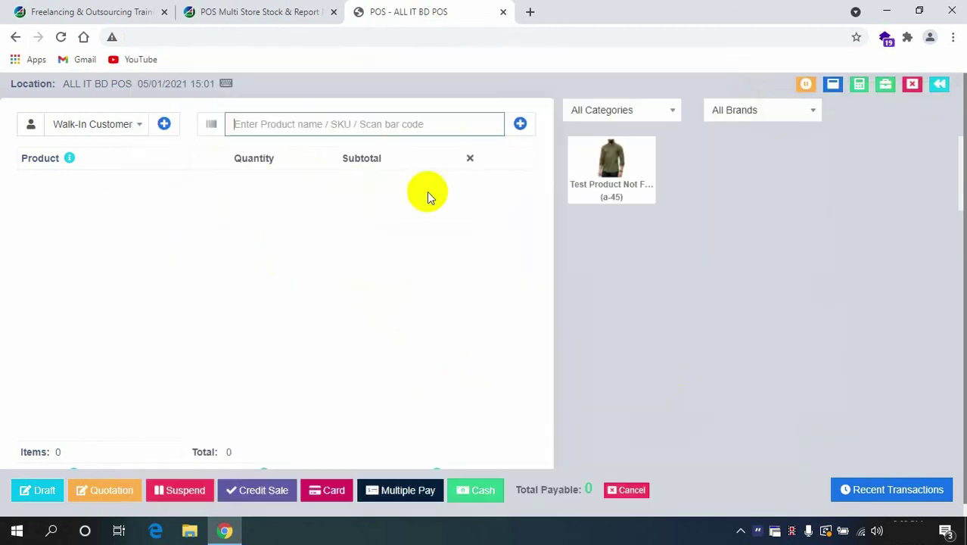
Leave the POS screen and look through the Add Draft form and the drafts list
left_click(938, 86)
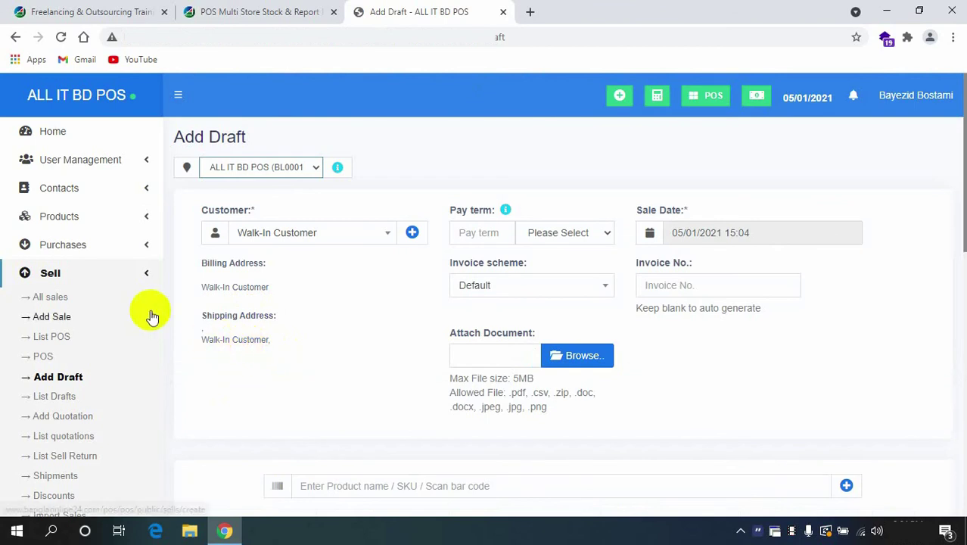
scroll(421, 353, "down", 4)
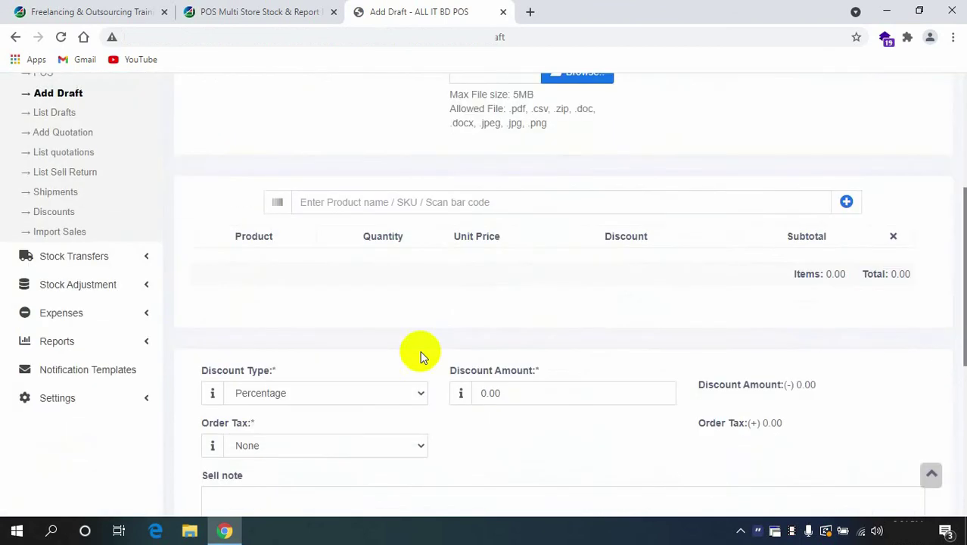
scroll(410, 251, "up", 4)
scroll(279, 268, "down", 9)
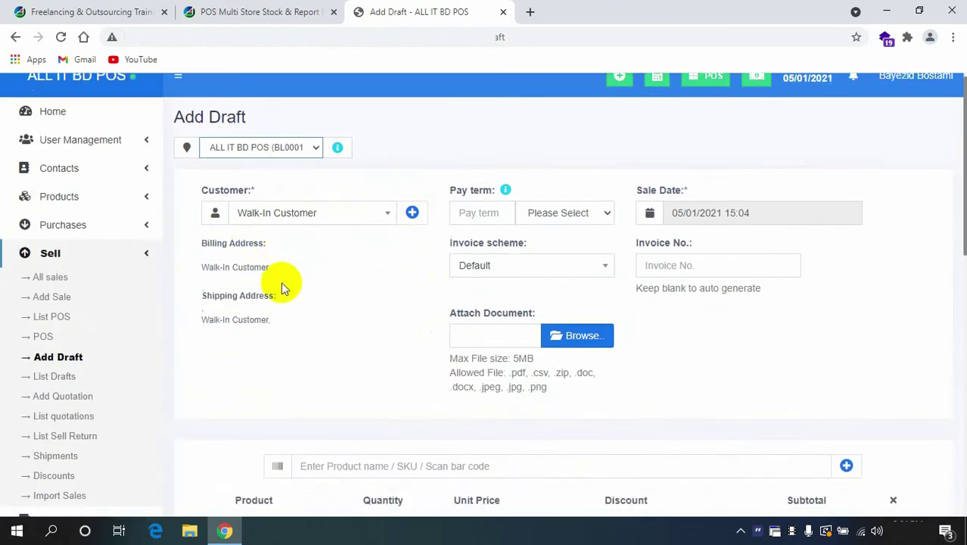
scroll(274, 341, "up", 4)
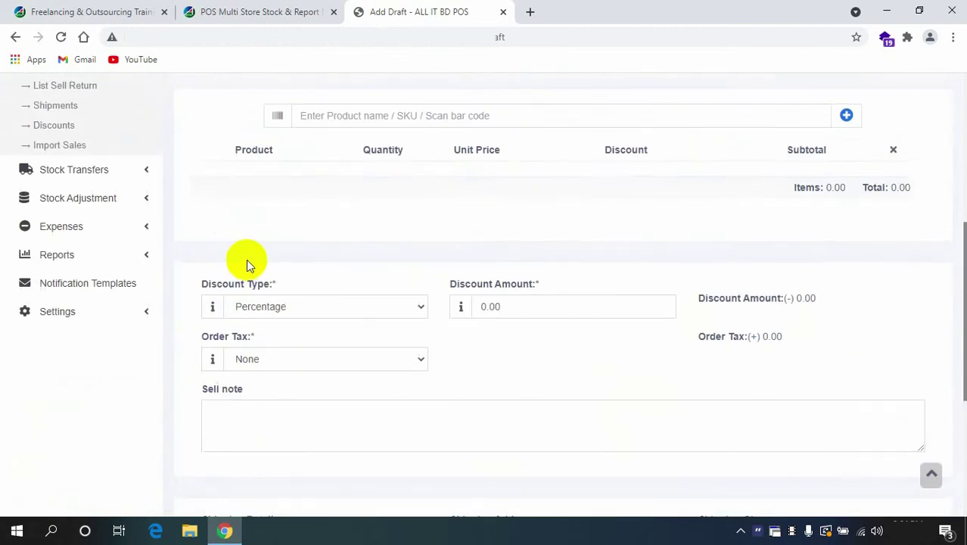
scroll(246, 257, "up", 2)
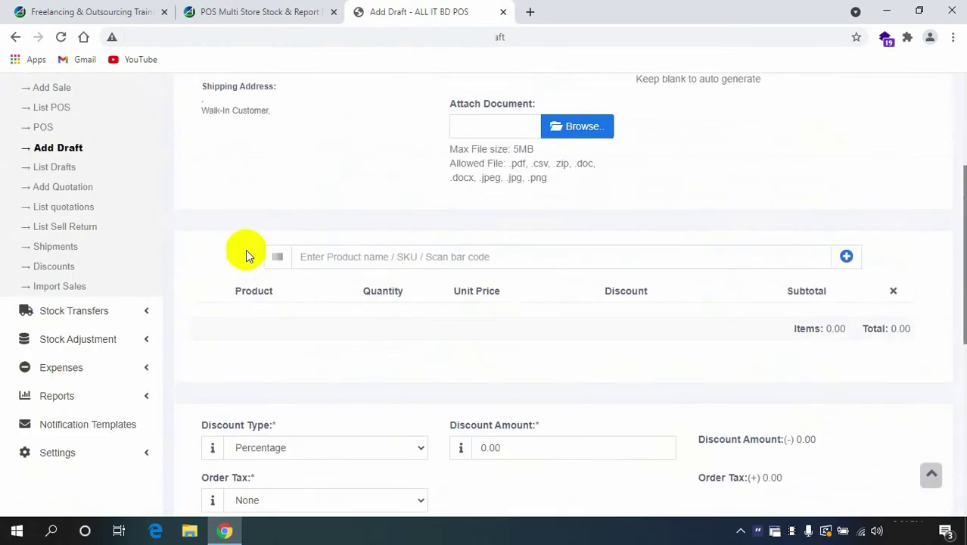
left_click(60, 171)
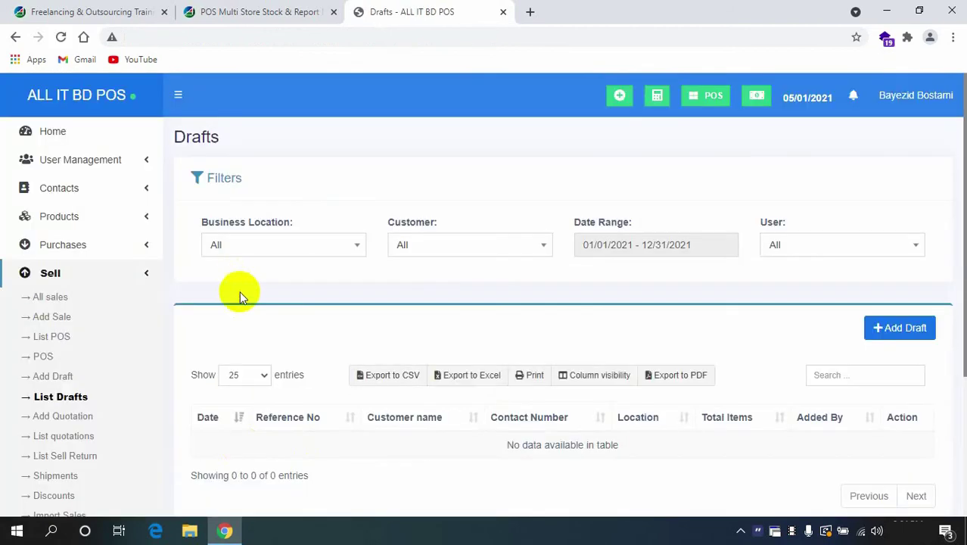
scroll(292, 345, "down", 2)
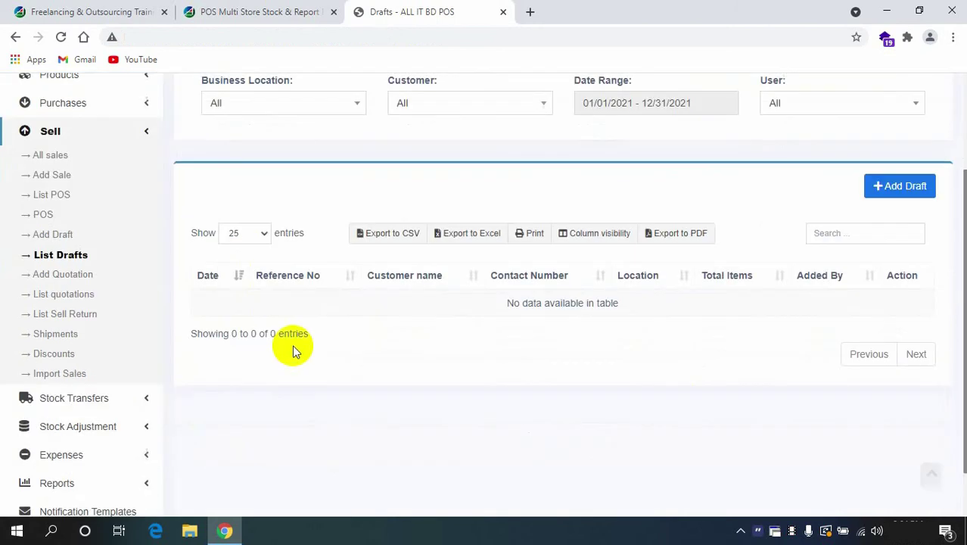
Look through the Add Quotation form's product, discount and shipping fields, and view the quotations list
left_click(68, 274)
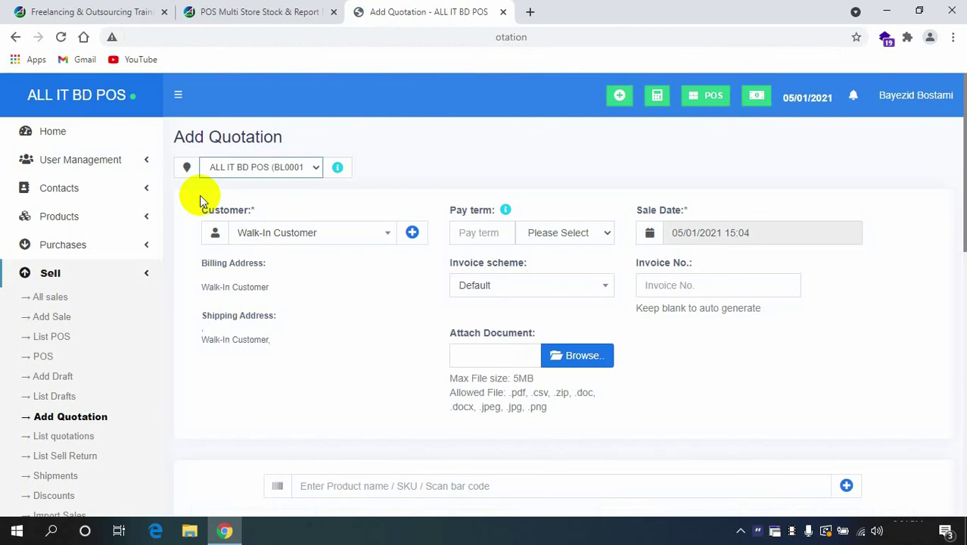
scroll(495, 290, "down", 7)
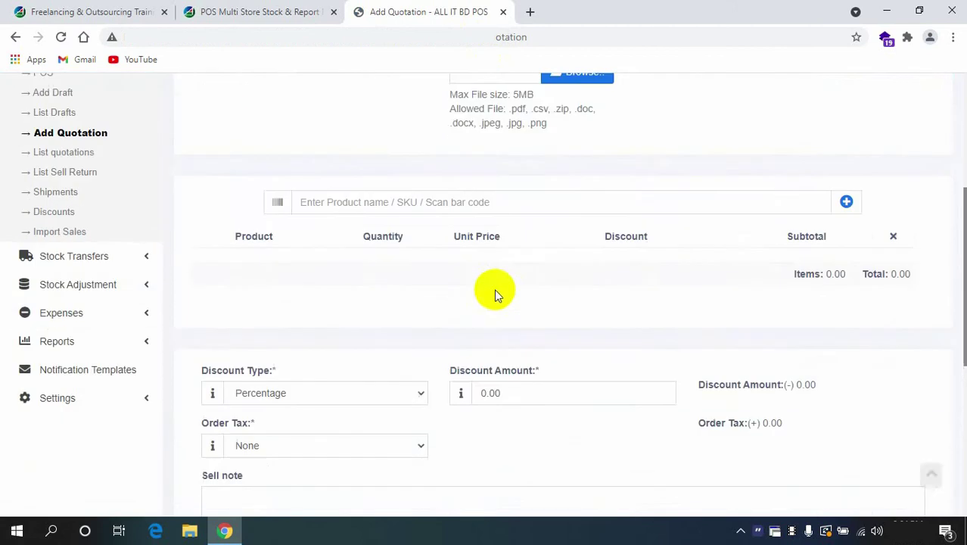
scroll(476, 281, "down", 2)
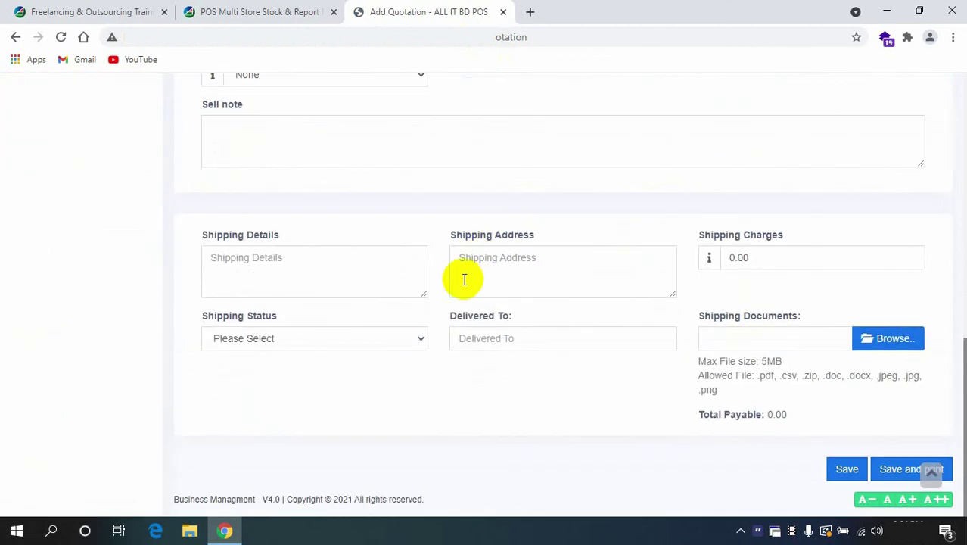
scroll(465, 278, "up", 4)
scroll(462, 282, "up", 2)
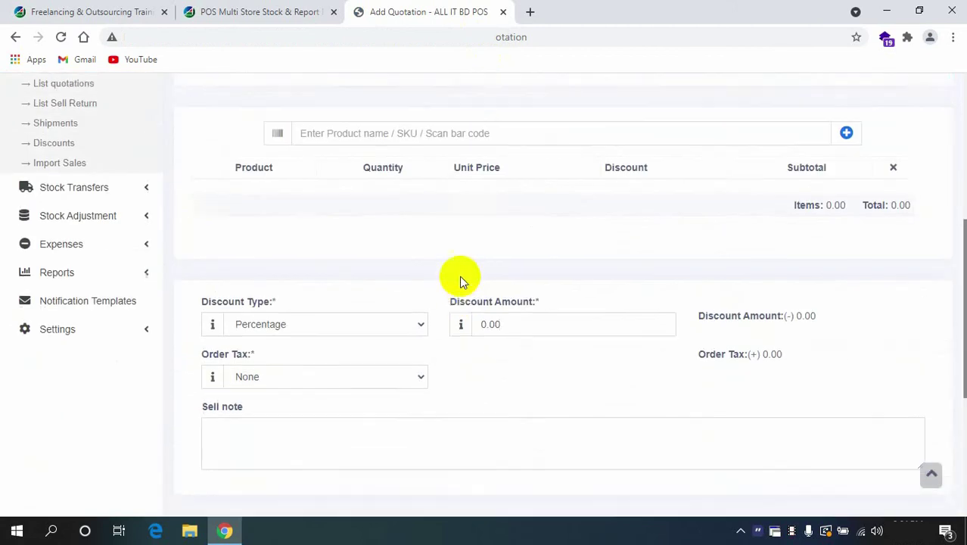
scroll(460, 273, "down", 6)
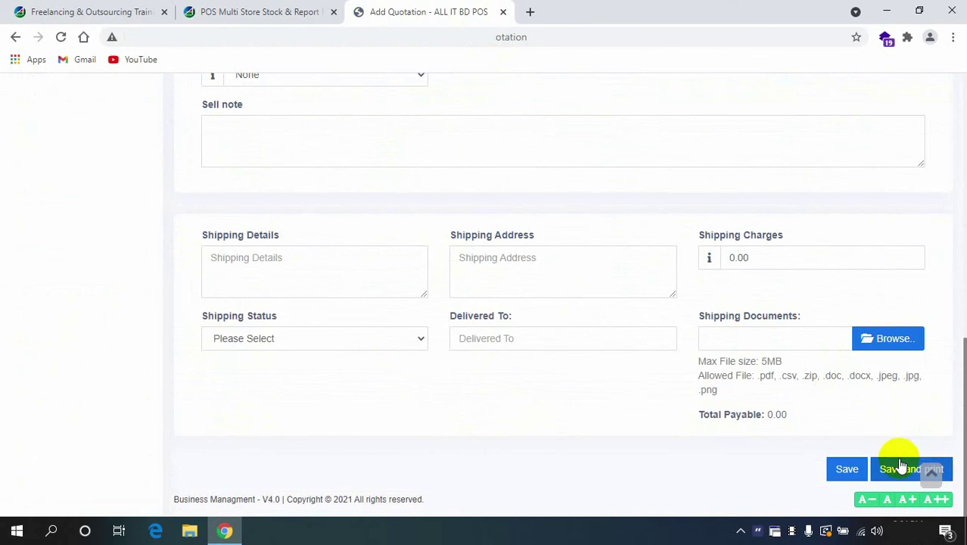
scroll(320, 373, "up", 6)
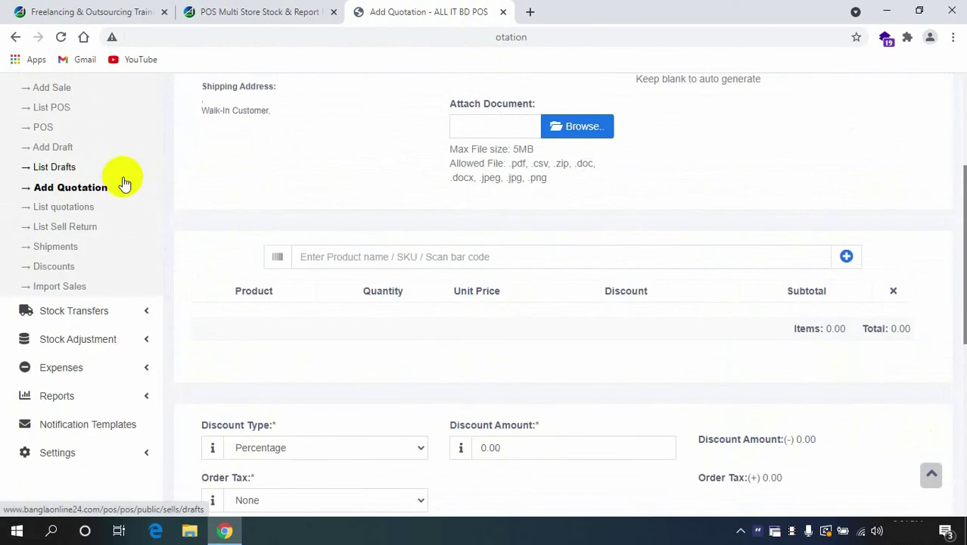
left_click(71, 208)
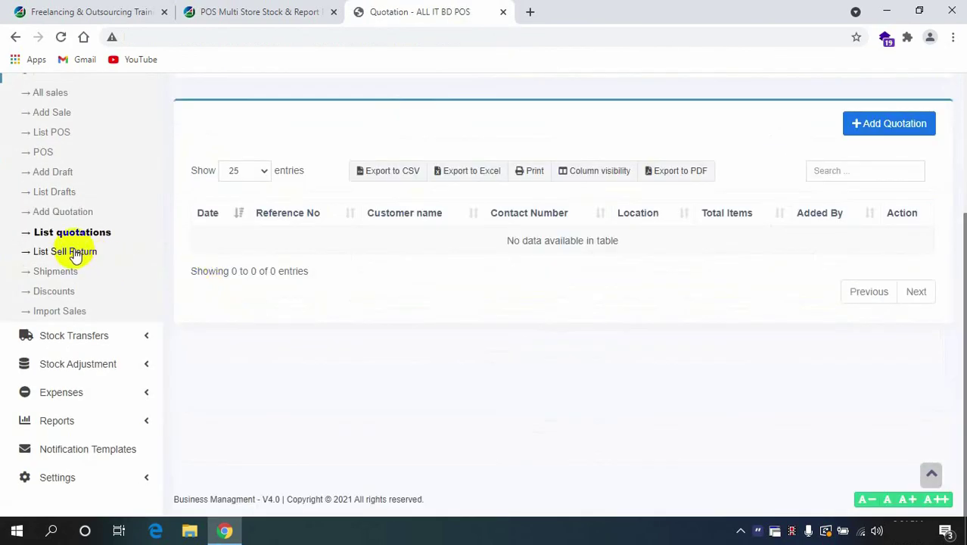
View the Sell Return list and the Shipments list with their filters and tables
left_click(75, 255)
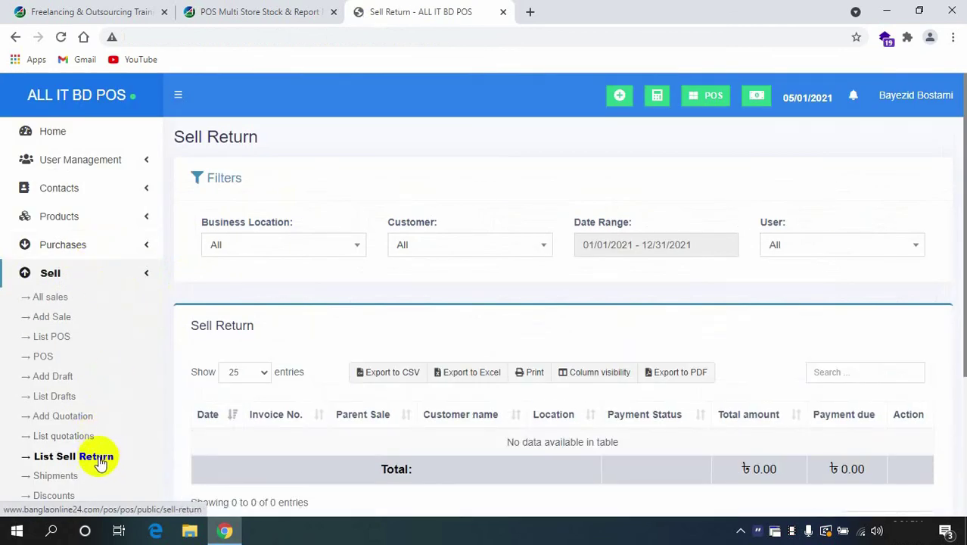
scroll(113, 417, "down", 3)
left_click(55, 273)
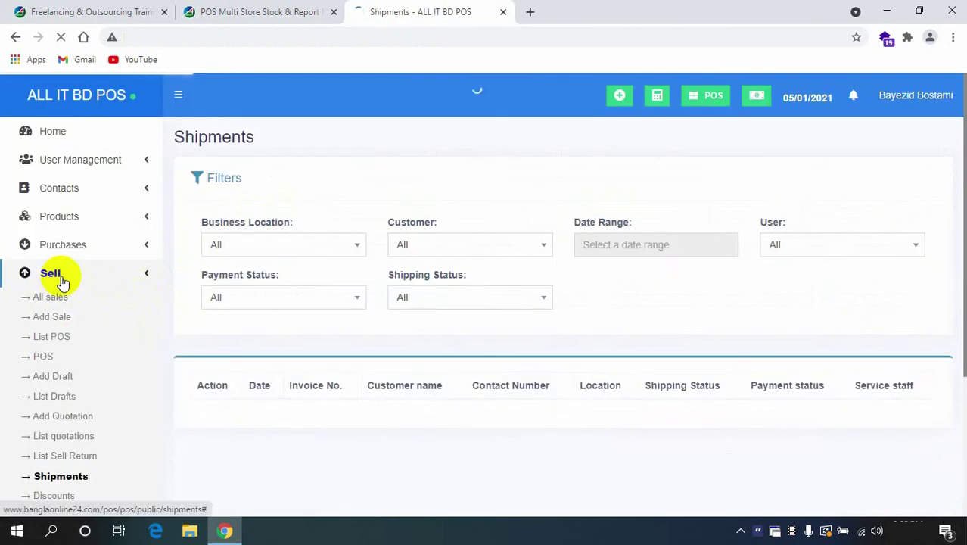
scroll(296, 339, "down", 3)
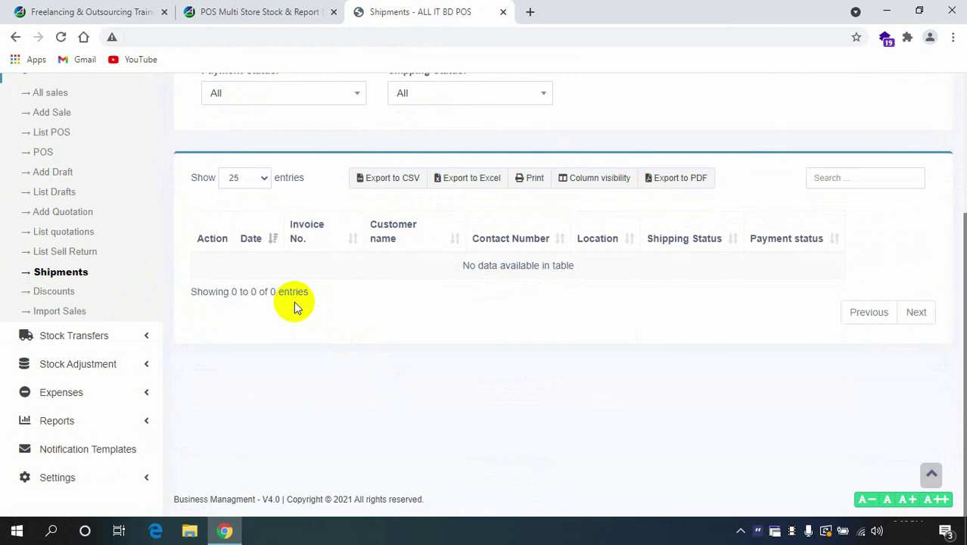
View the Discounts list and read the Import Sales page's upload options and importable field instructions
left_click(54, 292)
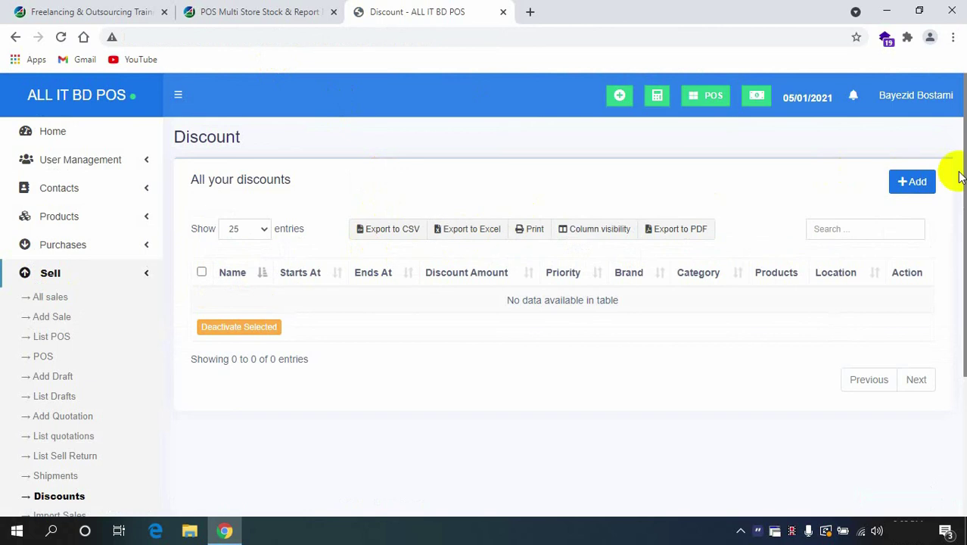
scroll(36, 302, "down", 3)
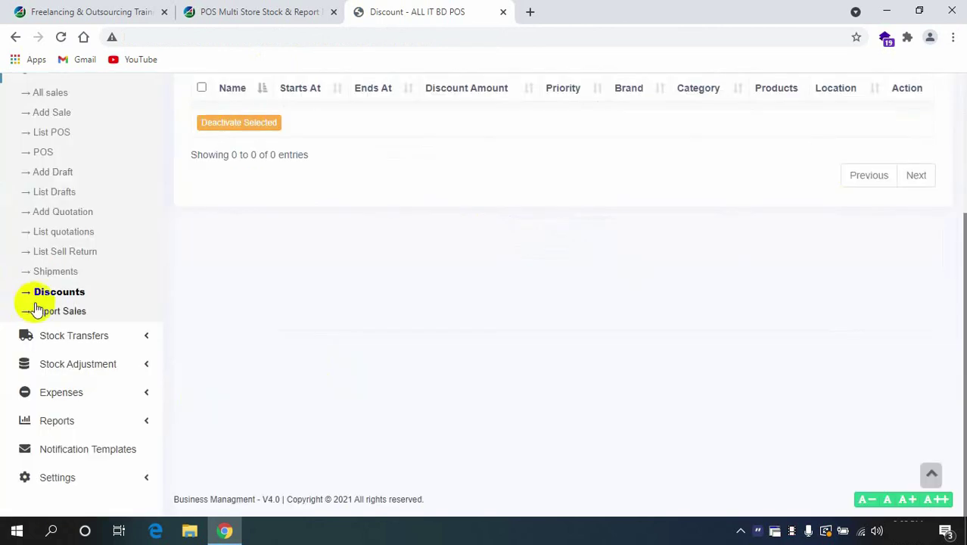
left_click(45, 310)
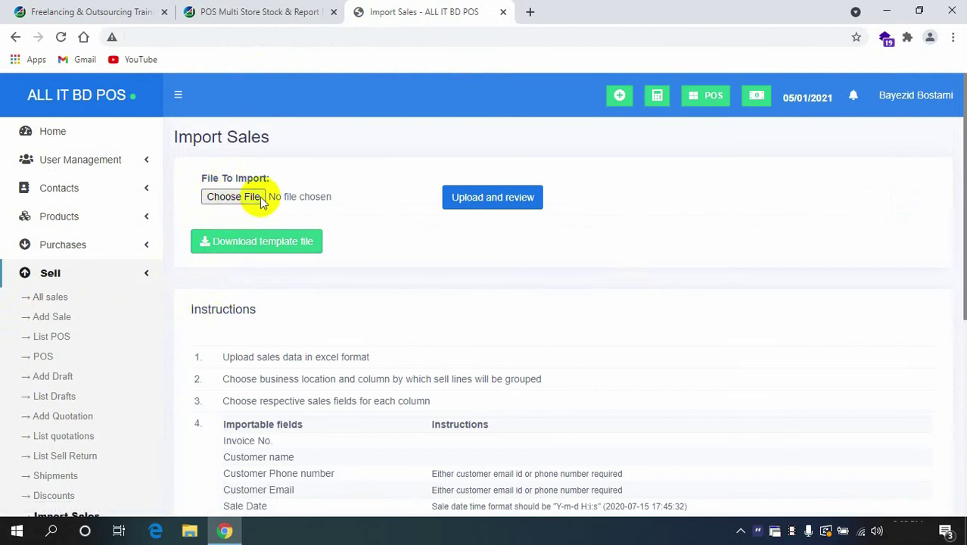
scroll(152, 299, "down", 5)
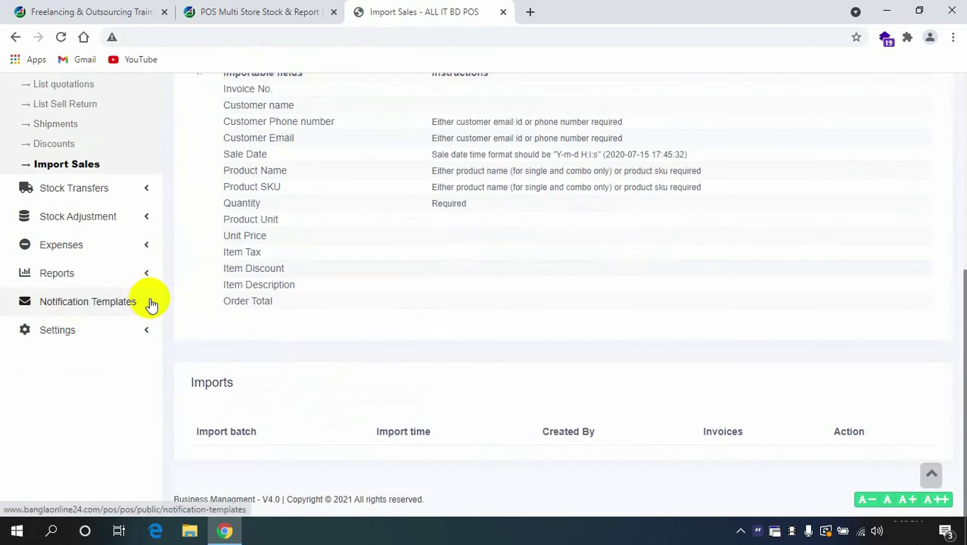
Expand the Stock Transfers section and briefly view the POS Multi Store product page in the other browser tab
left_click(105, 203)
scroll(147, 367, "up", 5)
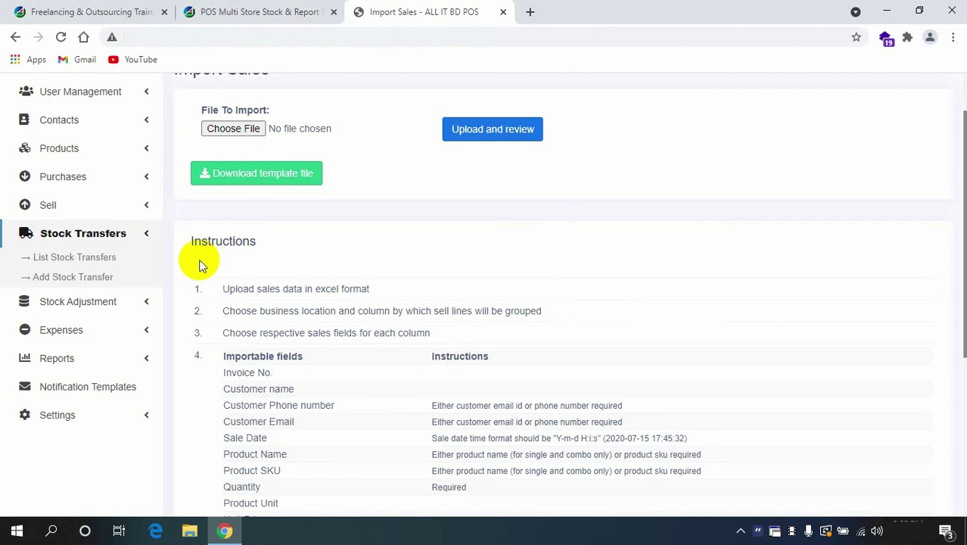
left_click(205, 11)
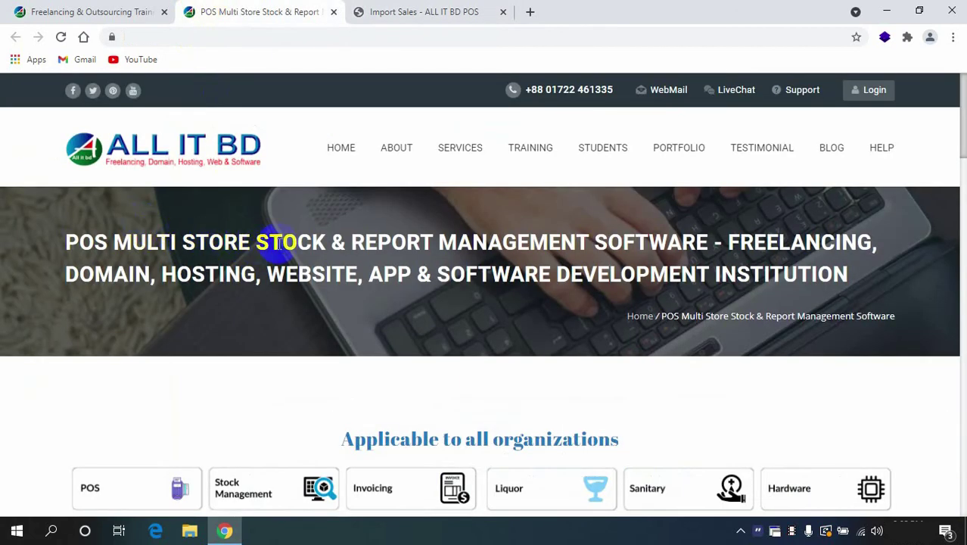
left_click(424, 11)
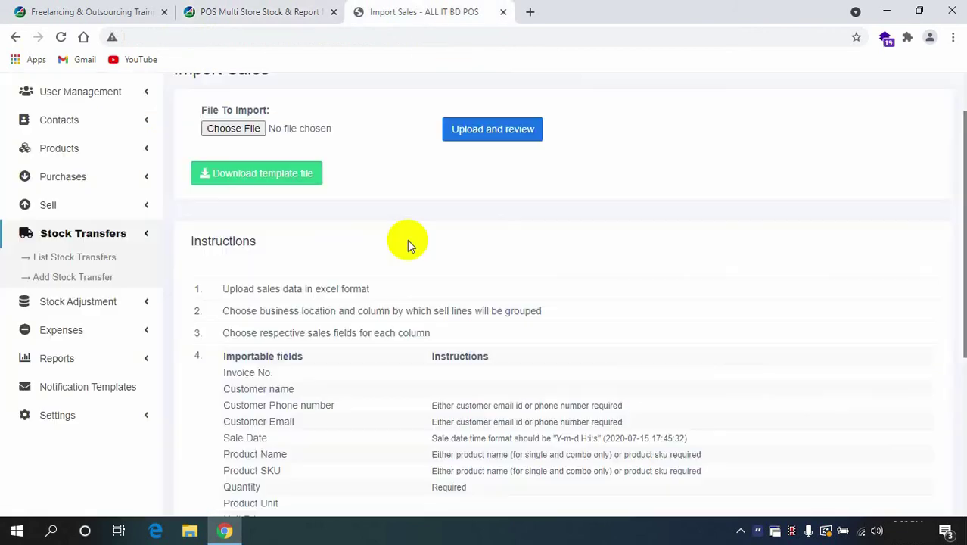
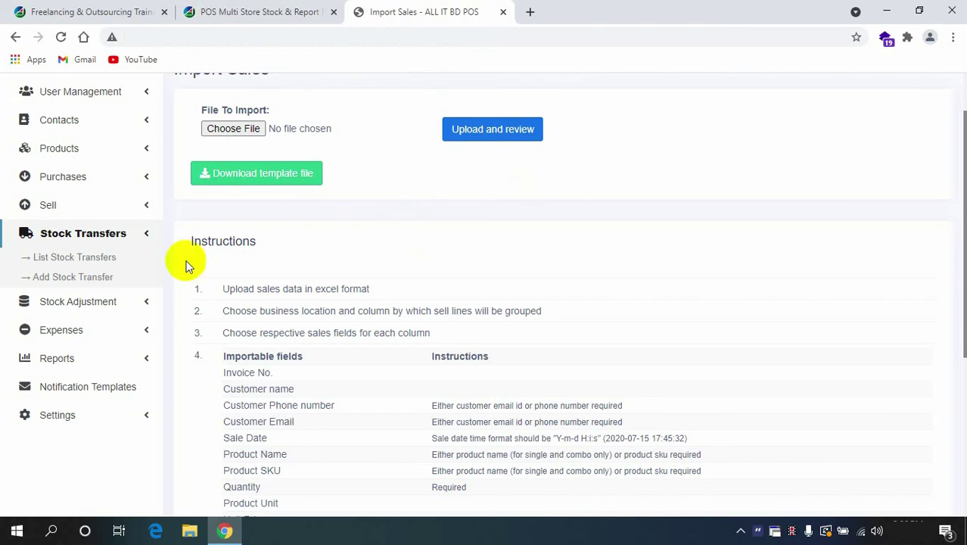
Open the Add Stock Transfer form and look through its source and destination location choices, product search and shipping charges fields
left_click(82, 282)
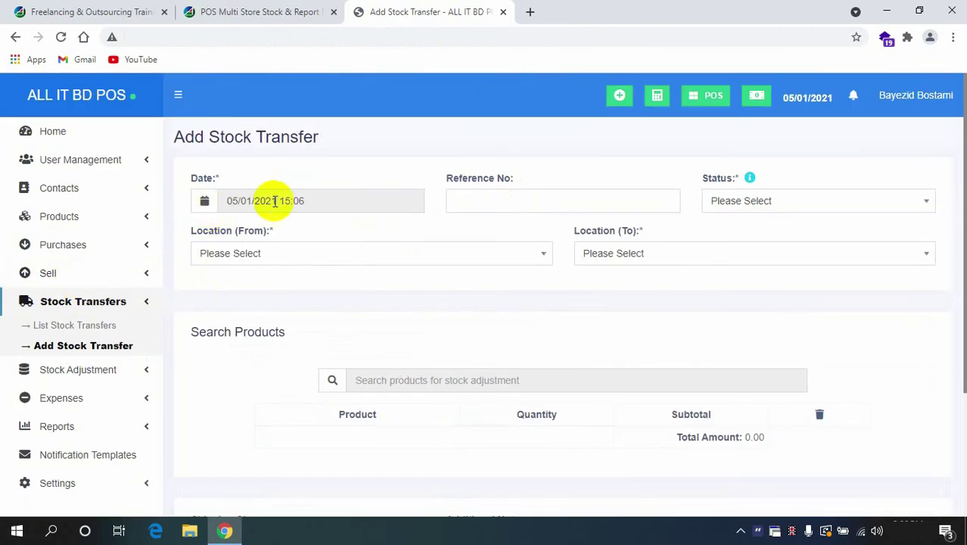
left_click(231, 257)
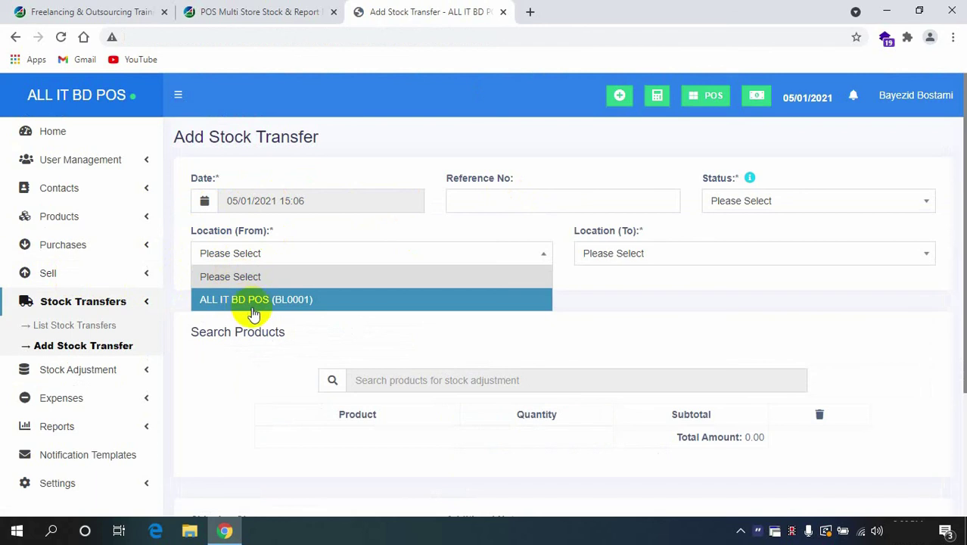
left_click(263, 252)
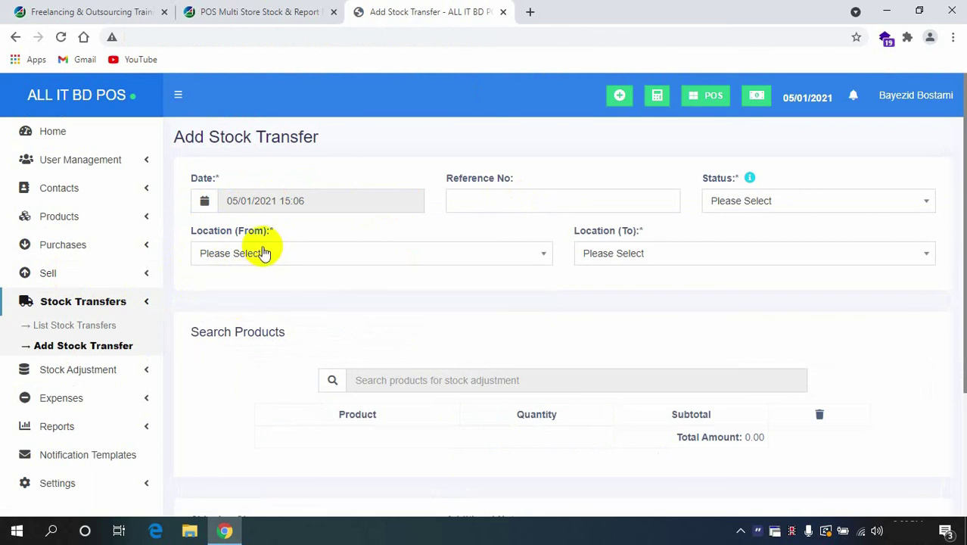
left_click(607, 252)
left_click(555, 283)
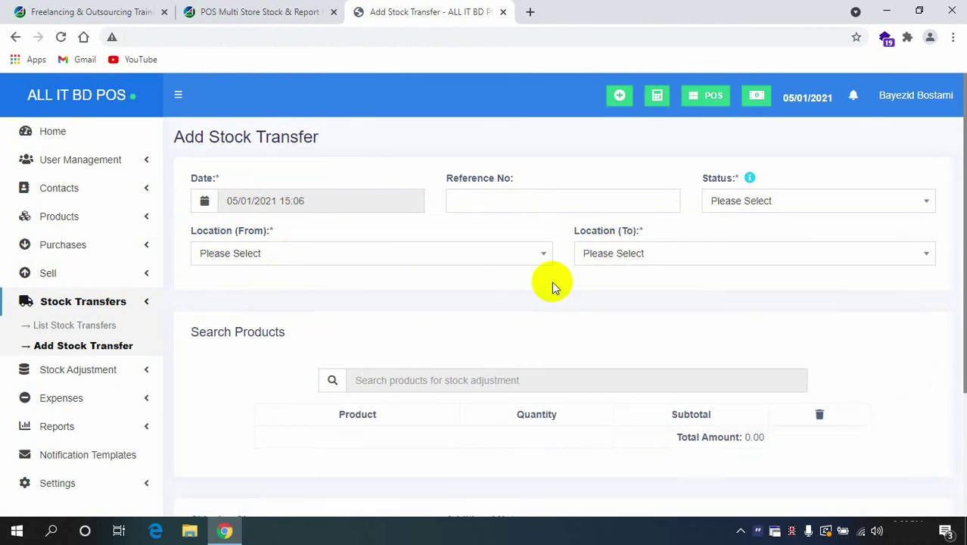
scroll(540, 326, "down", 2)
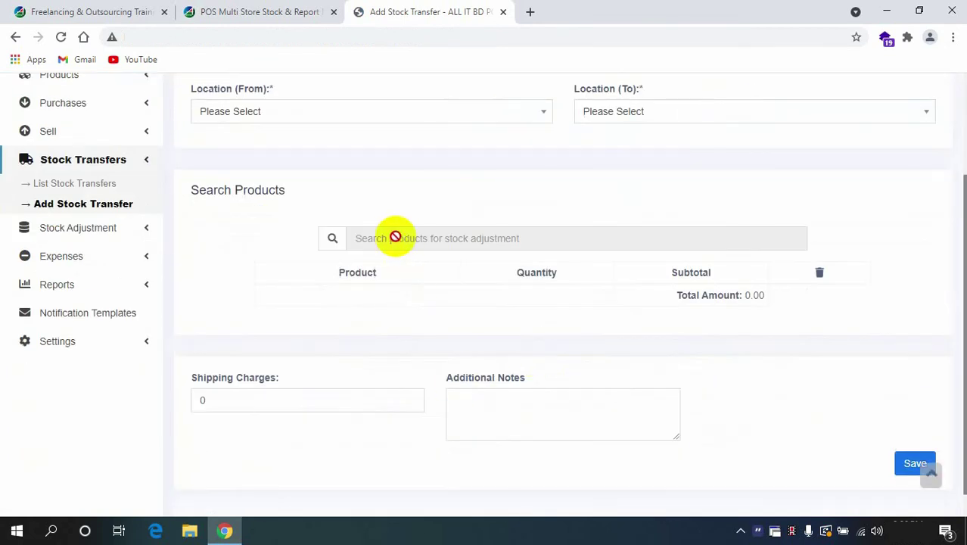
scroll(394, 239, "down", 1)
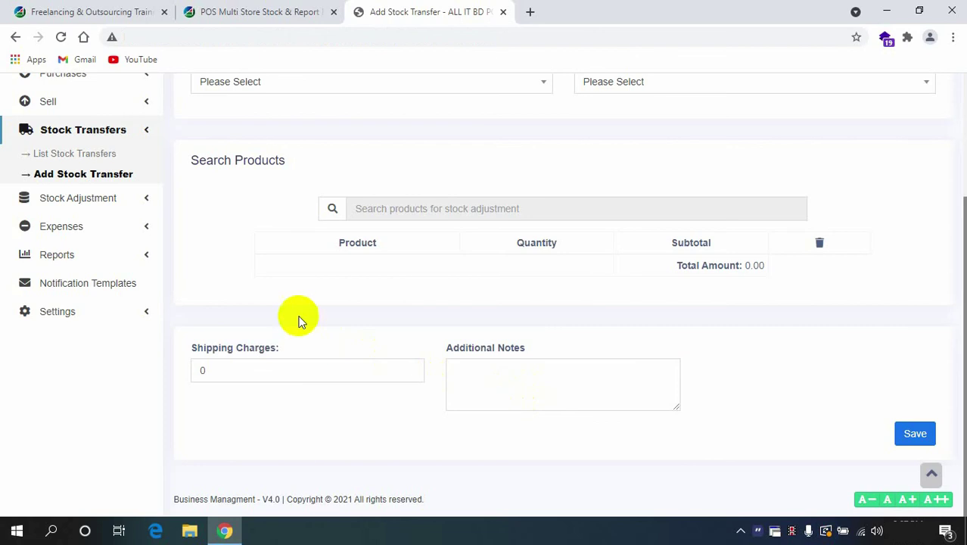
Expand the Stock Adjustment section, and view the expenses list with its filters and table
left_click(124, 201)
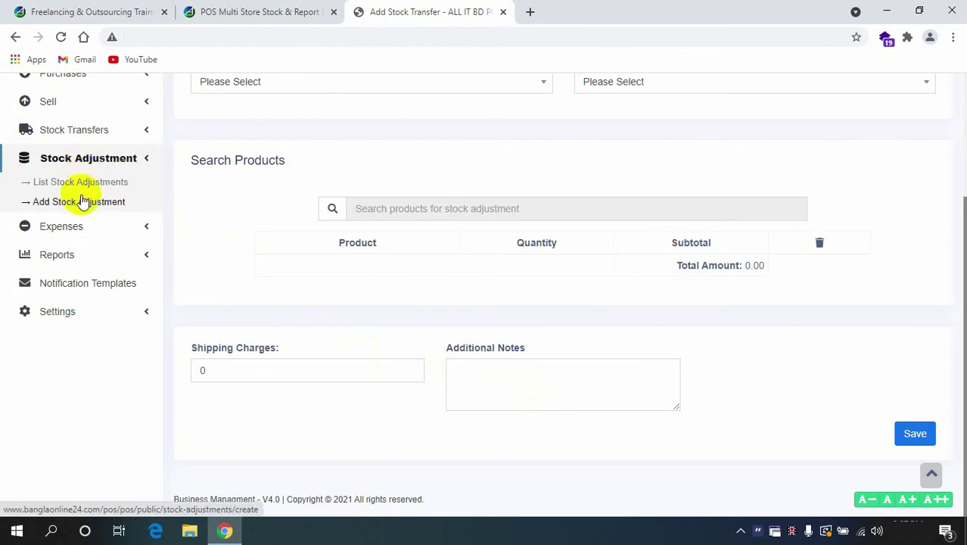
left_click(117, 227)
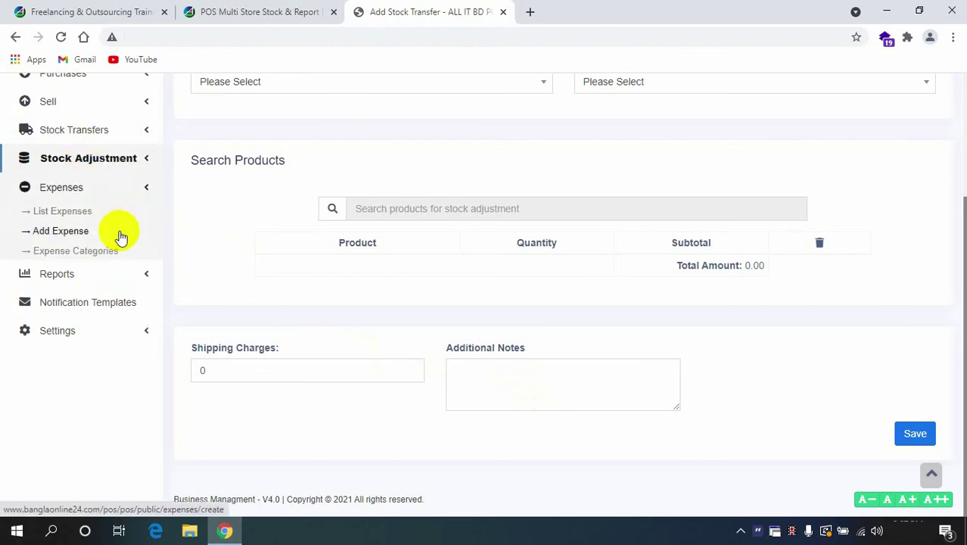
left_click(69, 212)
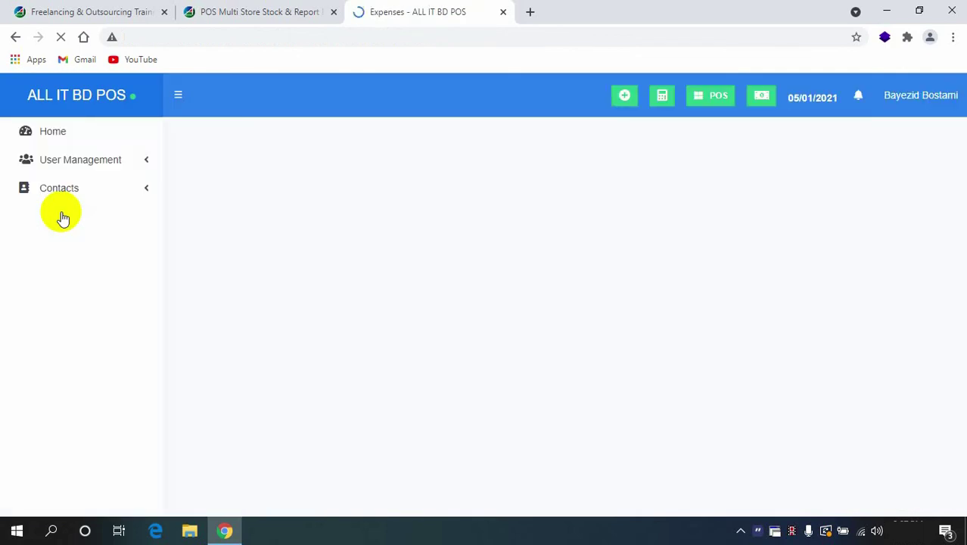
scroll(204, 280, "down", 1)
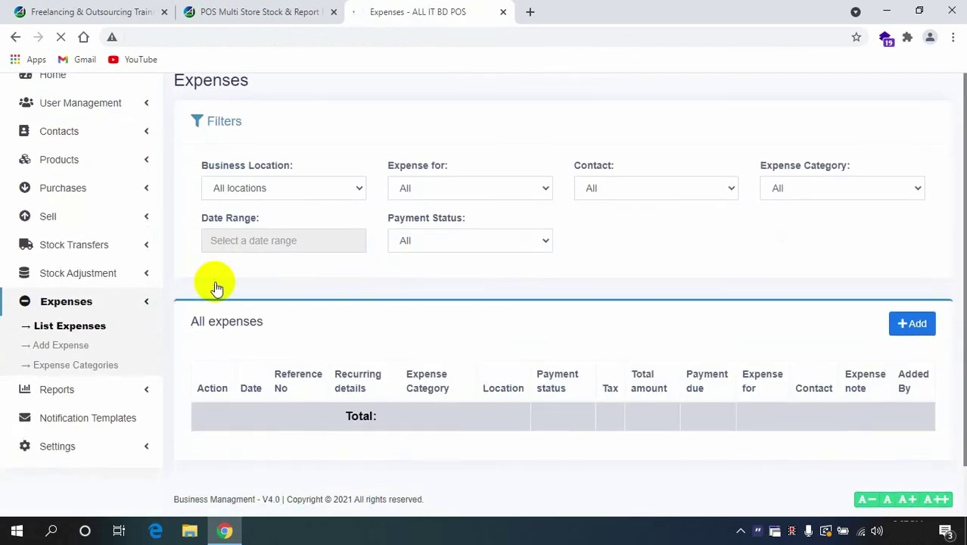
scroll(335, 318, "down", 4)
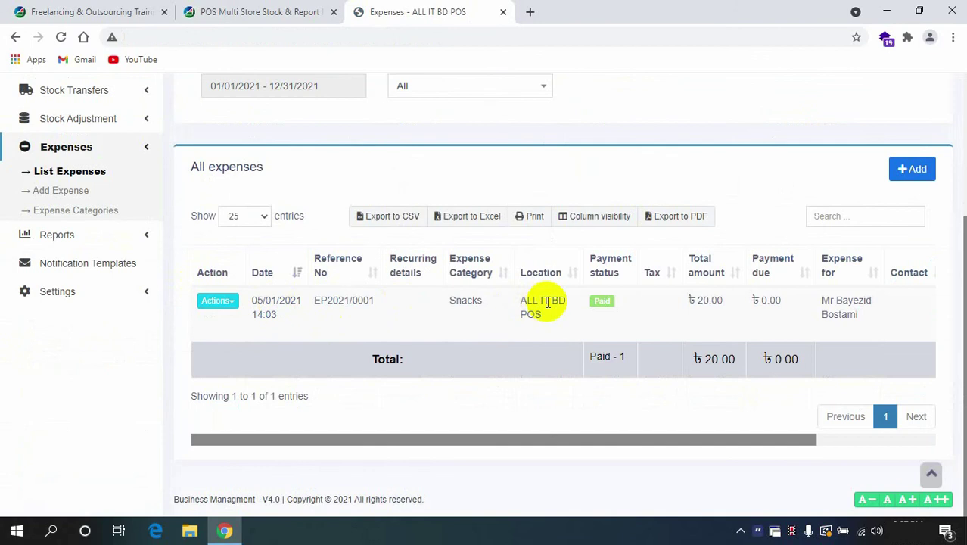
Open the Add Expense form and check the choices for expense category, expense for and expense for contact
left_click(71, 191)
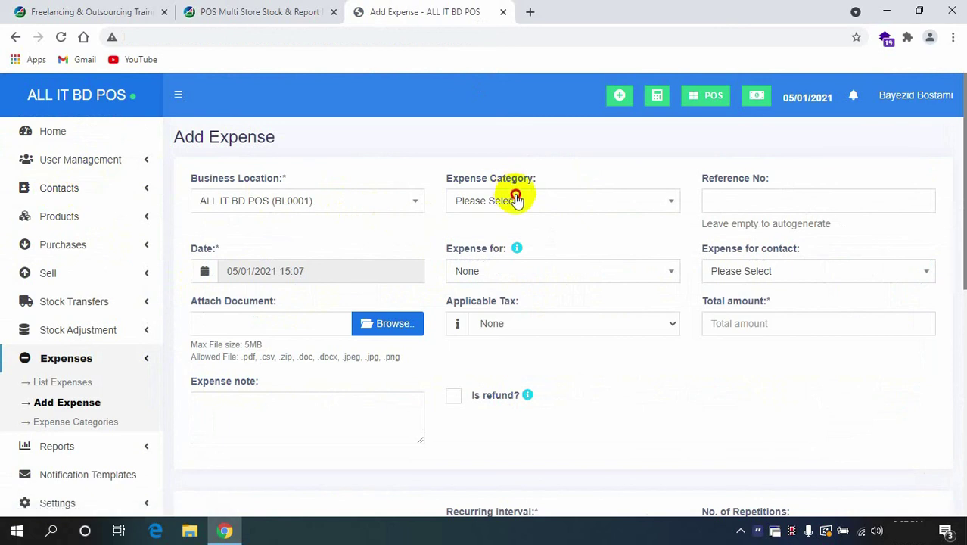
left_click(518, 200)
left_click(518, 201)
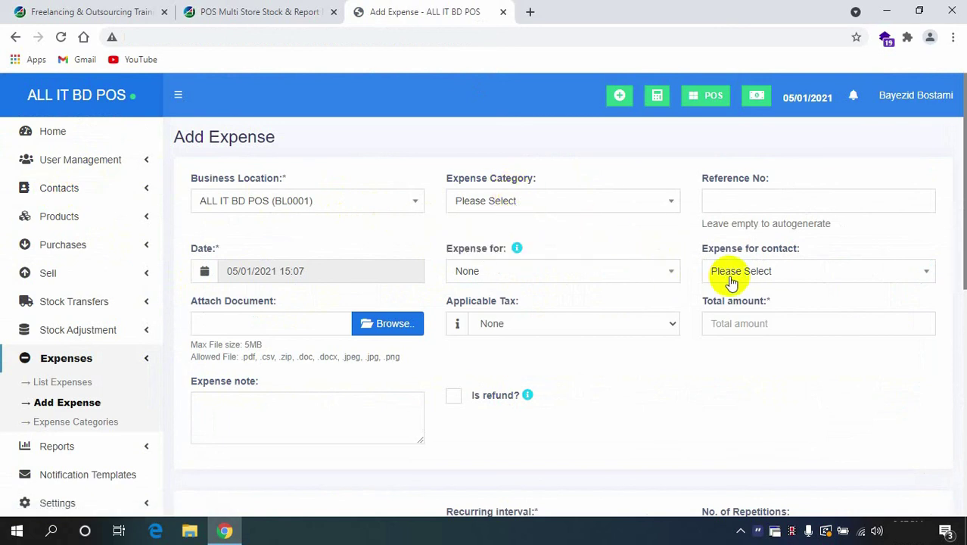
left_click(528, 269)
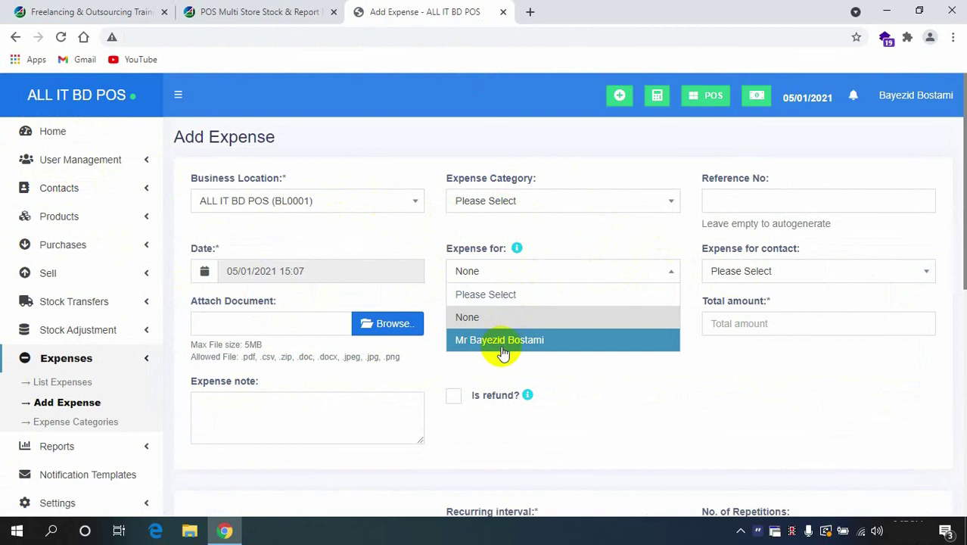
left_click(795, 274)
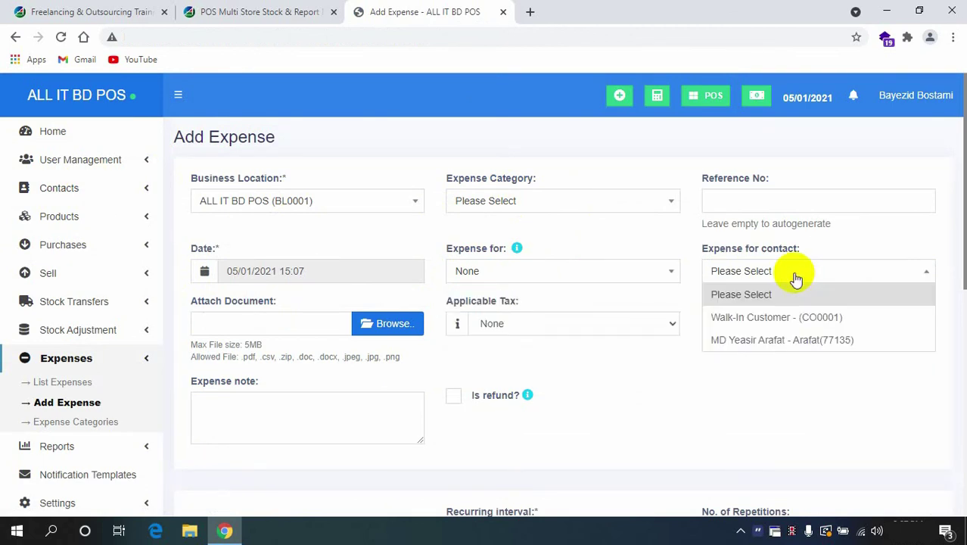
left_click(638, 383)
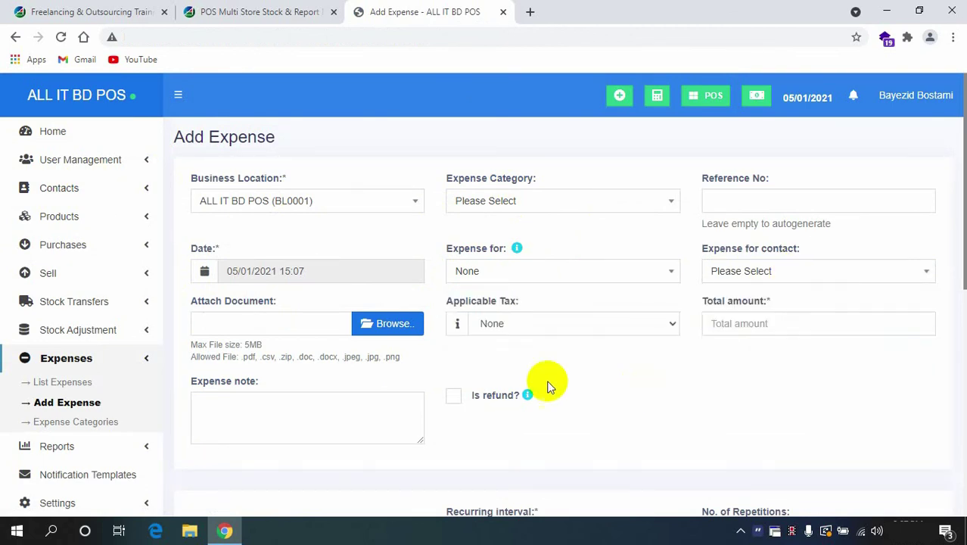
Look through the Add Expense form's refund, recurring expense and payment fields
scroll(514, 388, "down", 4)
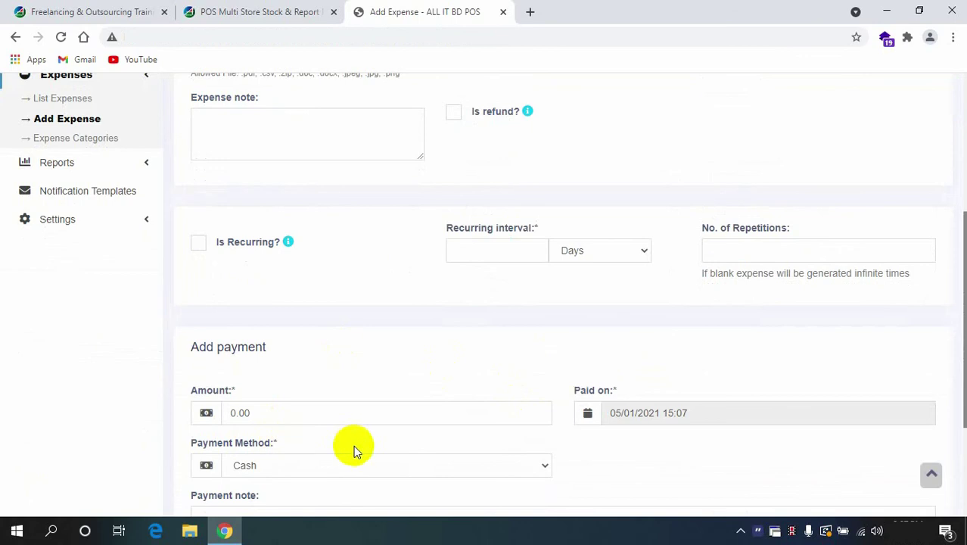
scroll(311, 272, "up", 1)
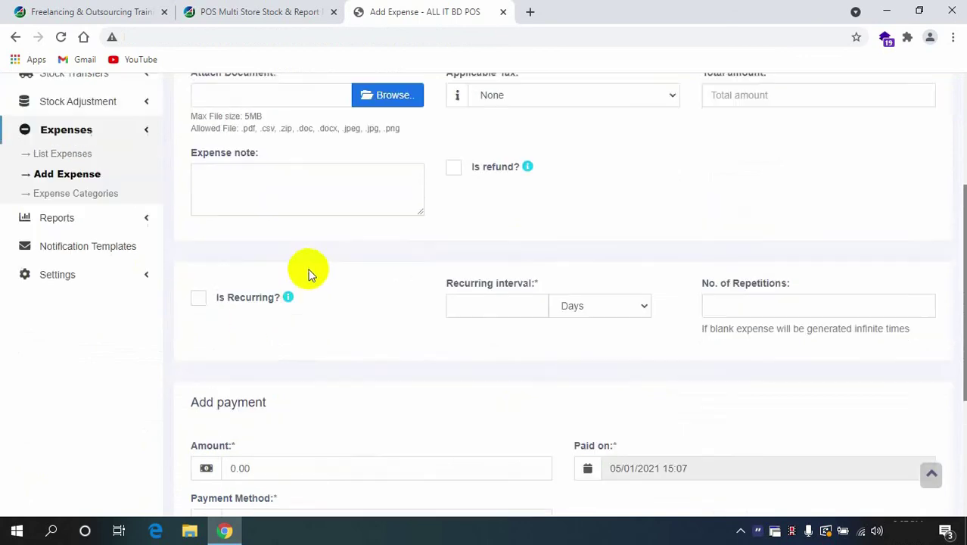
scroll(453, 313, "down", 3)
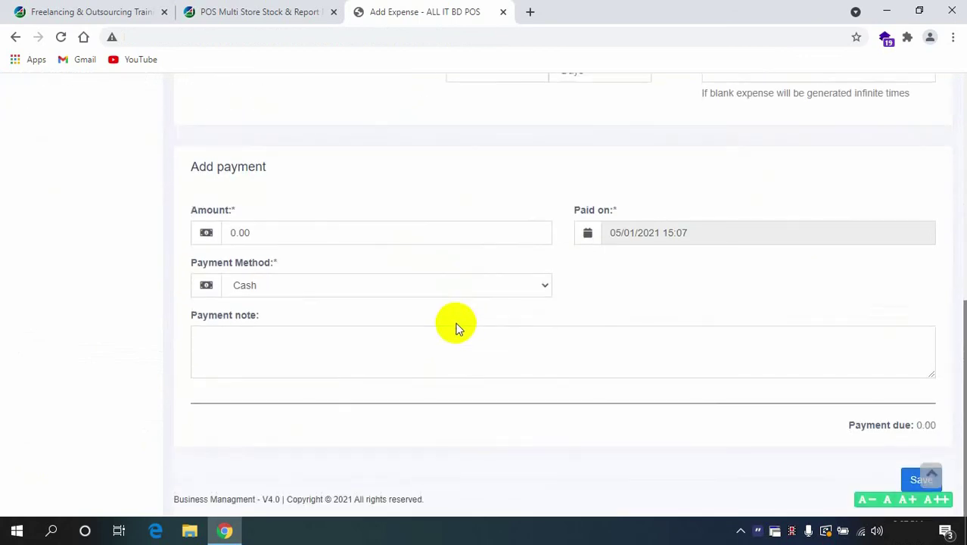
scroll(522, 202, "up", 3)
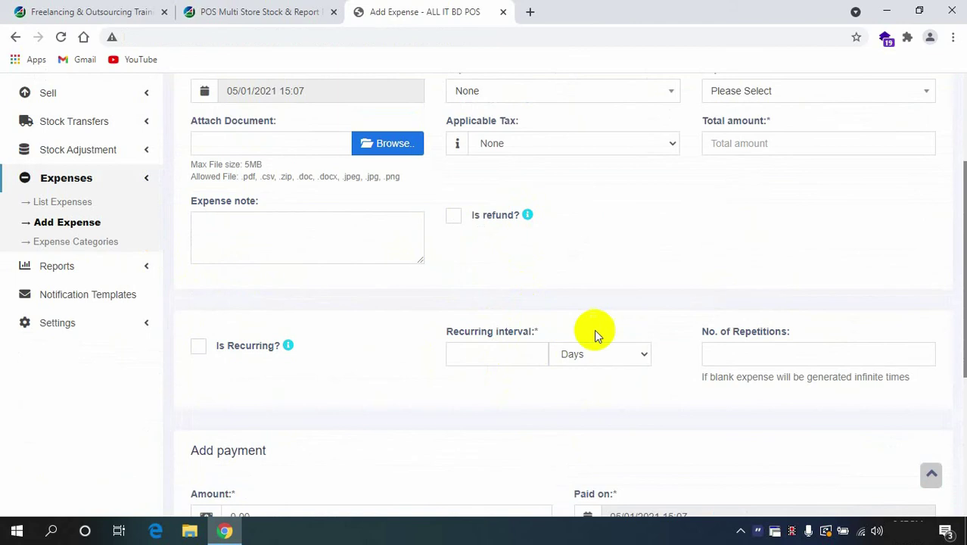
scroll(628, 352, "down", 3)
scroll(628, 352, "down", 2)
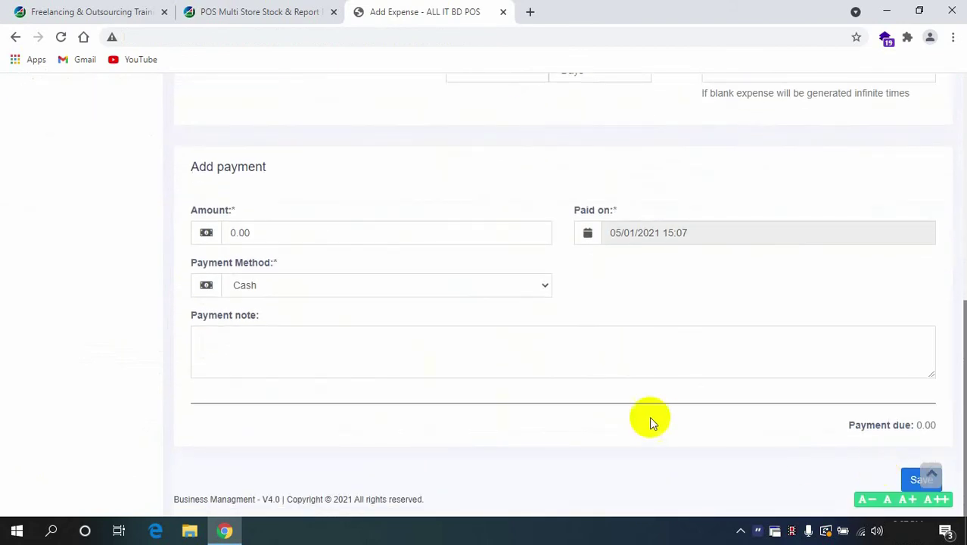
scroll(650, 418, "up", 5)
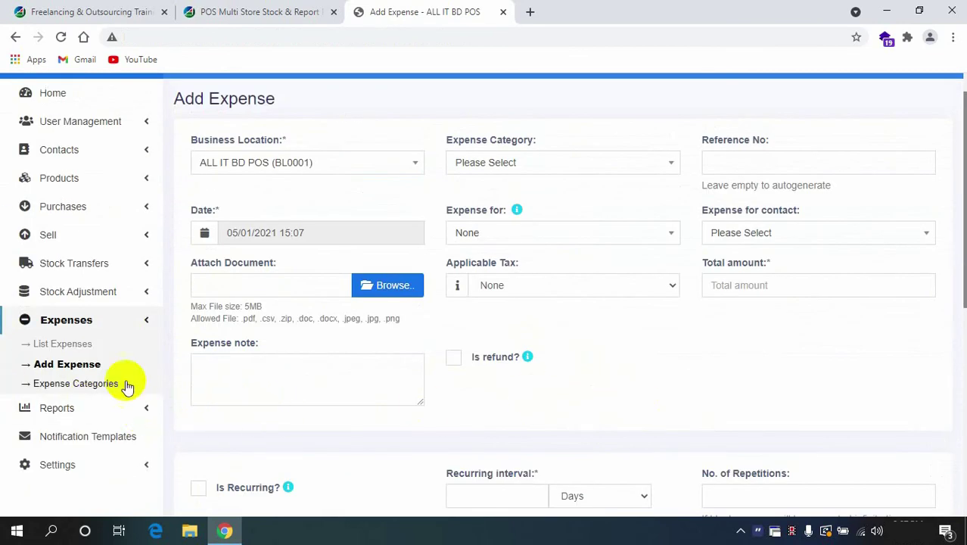
View the Expense Categories list and the Add Expense Category form, closing the form without saving
left_click(98, 383)
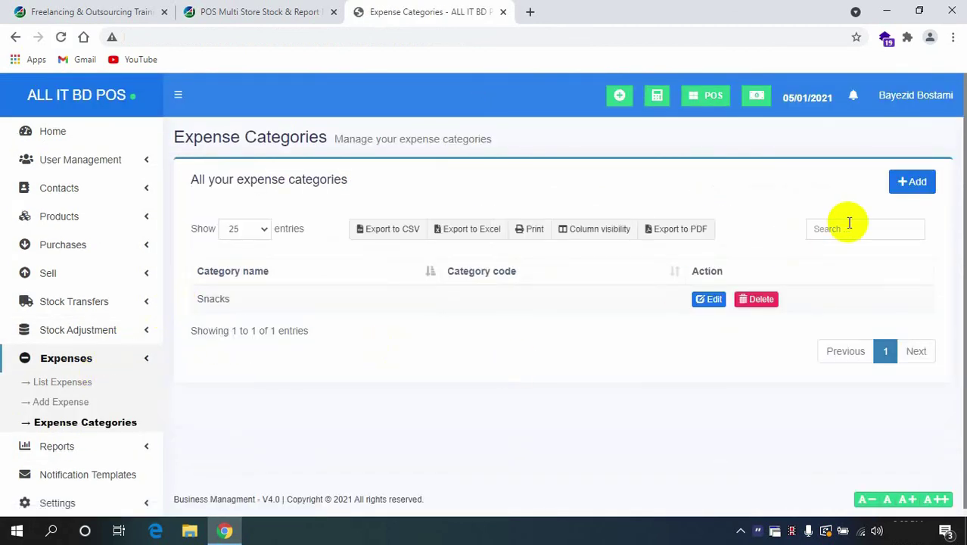
left_click(922, 189)
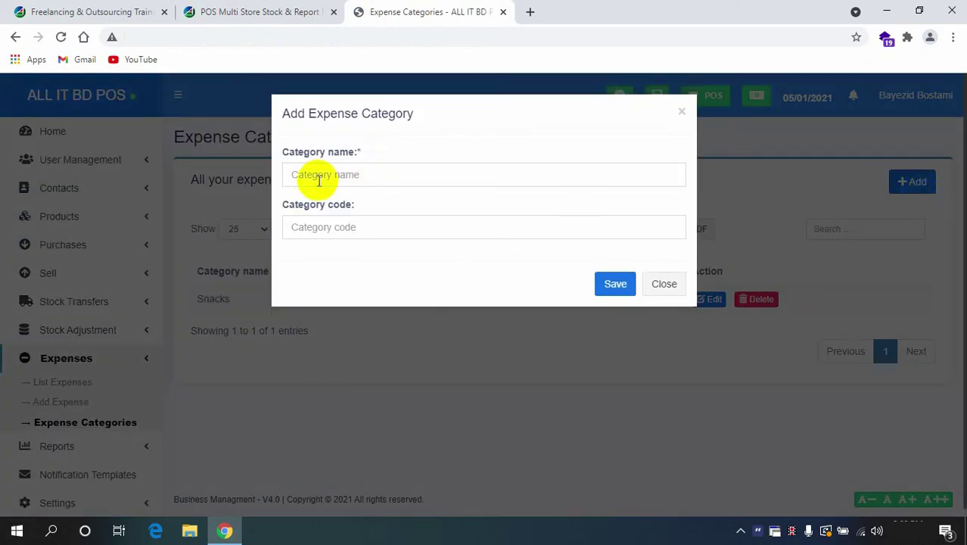
left_click(681, 113)
Look over the available reports and read the Profit / Loss Report's stock, purchase, sales, gross profit and net profit figures
left_click(125, 435)
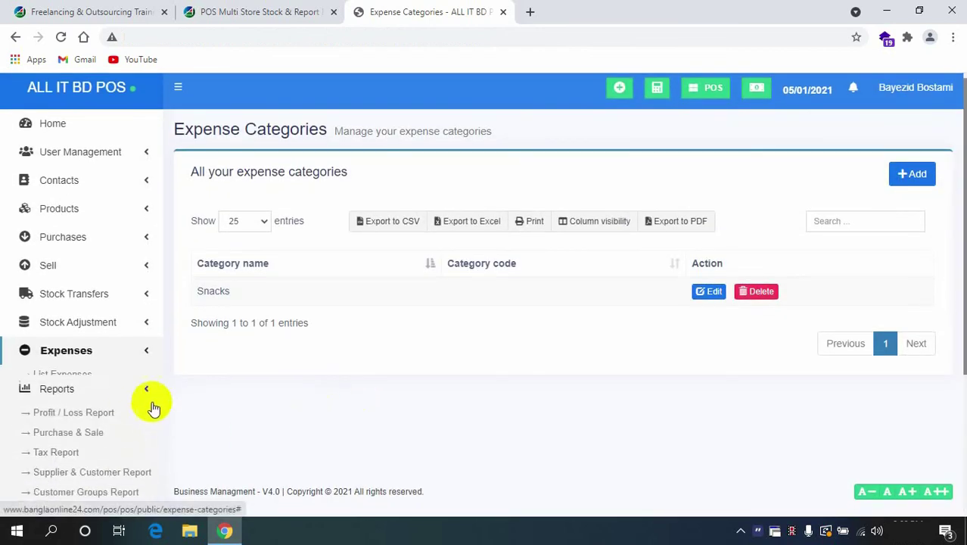
scroll(285, 402, "down", 1)
scroll(294, 435, "down", 2)
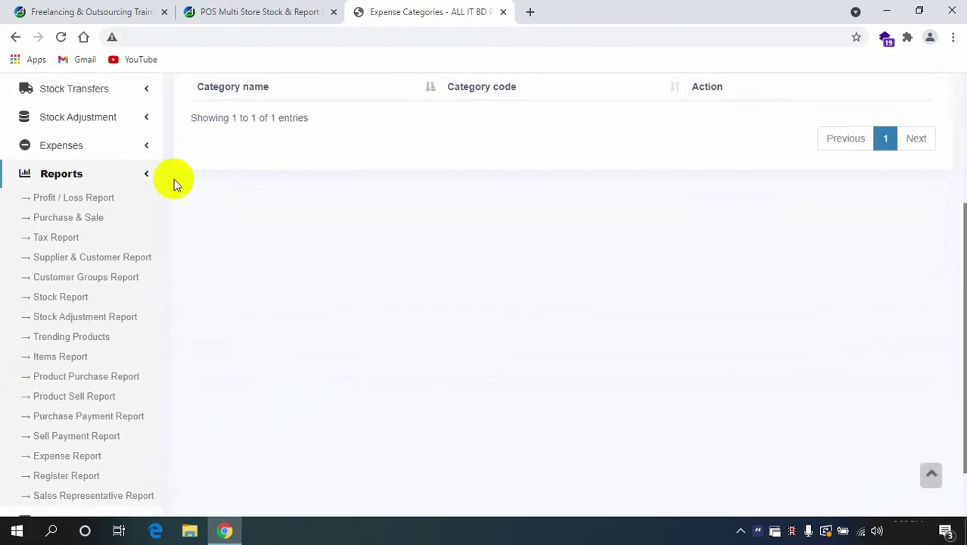
left_click(89, 197)
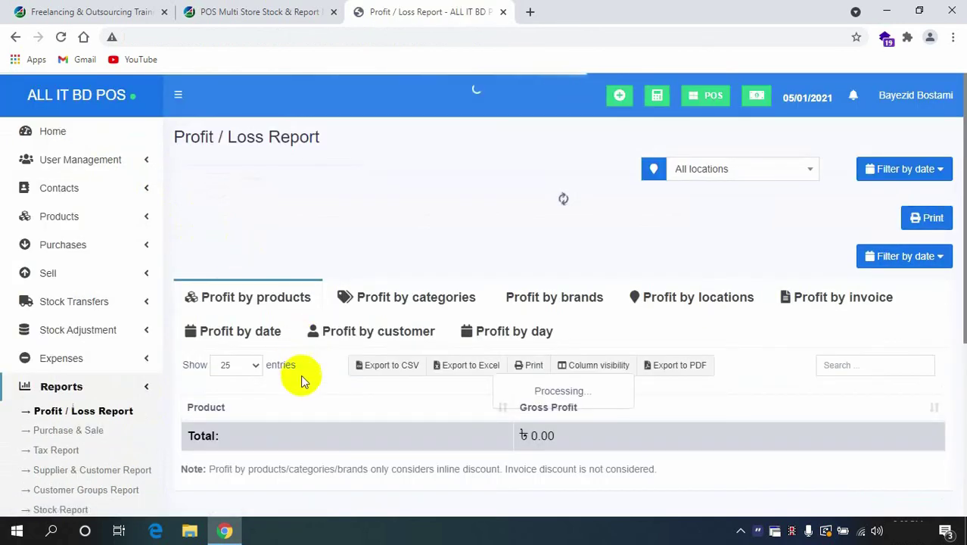
scroll(300, 375, "down", 3)
scroll(319, 370, "up", 2)
scroll(319, 367, "down", 2)
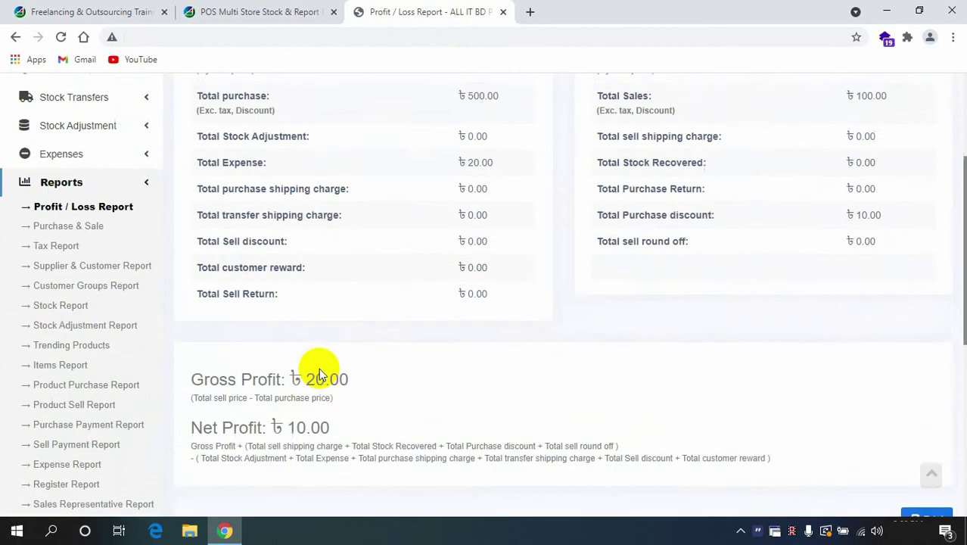
scroll(320, 371, "up", 1)
scroll(330, 389, "up", 2)
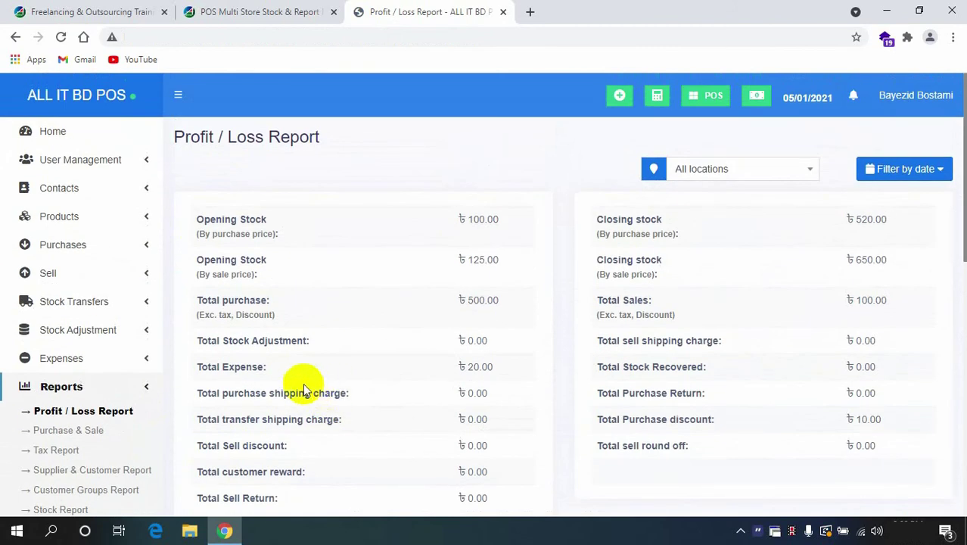
scroll(302, 385, "down", 4)
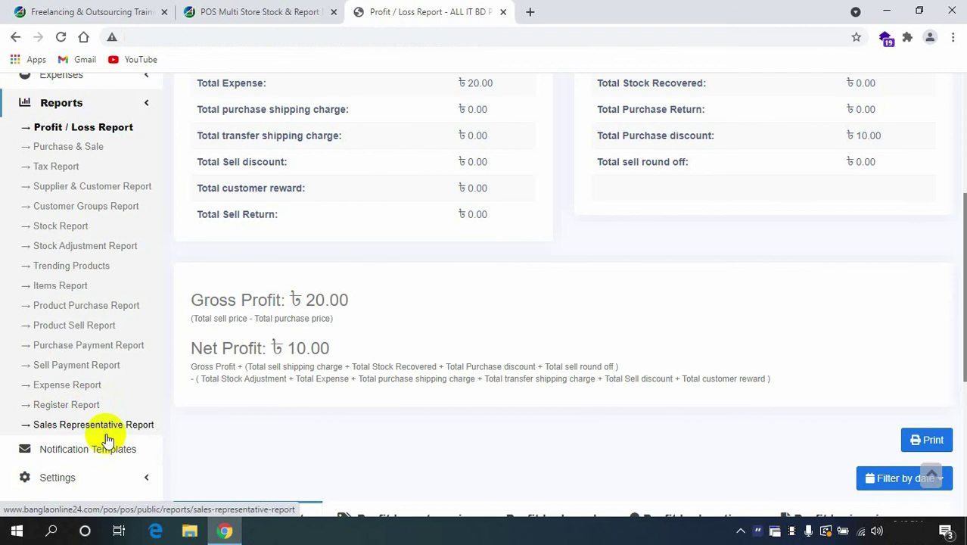
View the Notification Templates page, covering the Send Ledger email template and the customer notification for New Sale
scroll(114, 435, "down", 4)
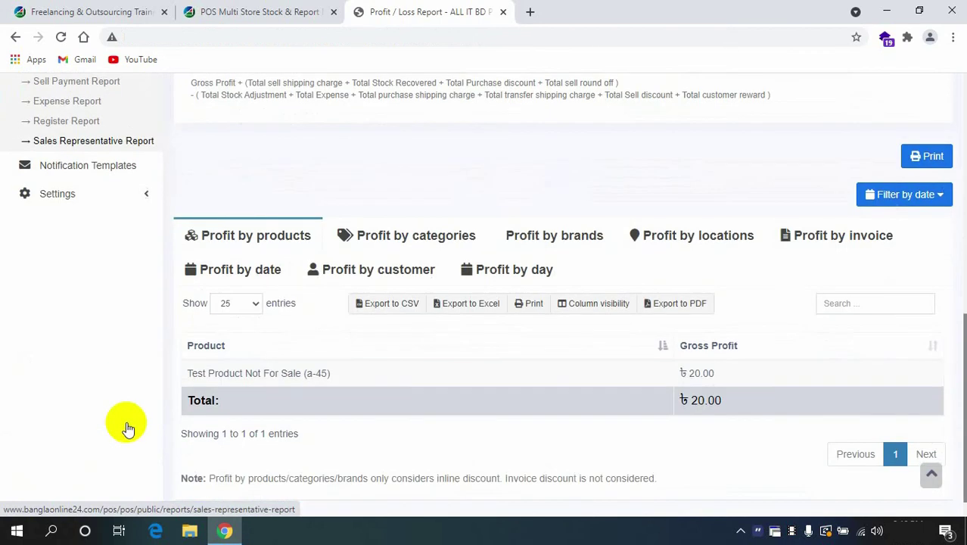
left_click(106, 173)
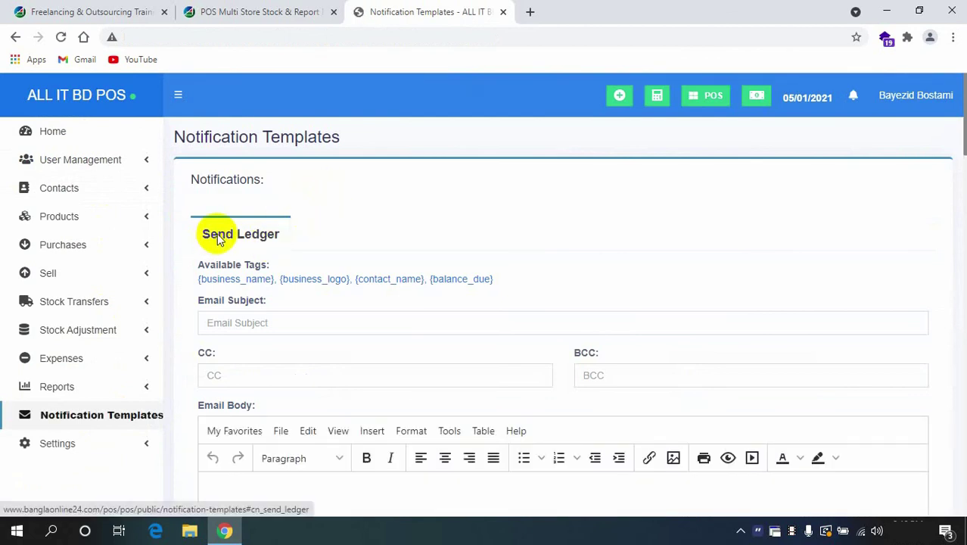
scroll(219, 238, "down", 3)
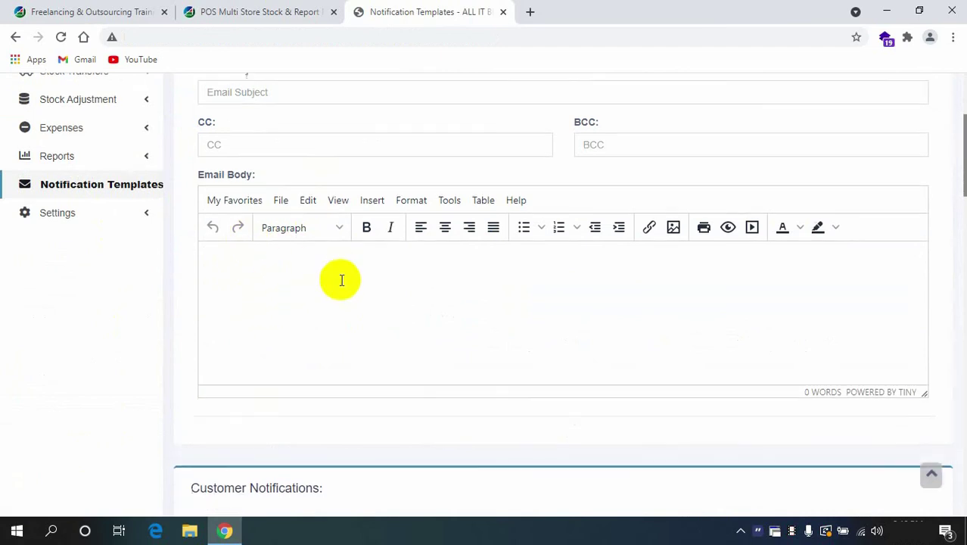
scroll(342, 280, "down", 2)
scroll(284, 208, "down", 3)
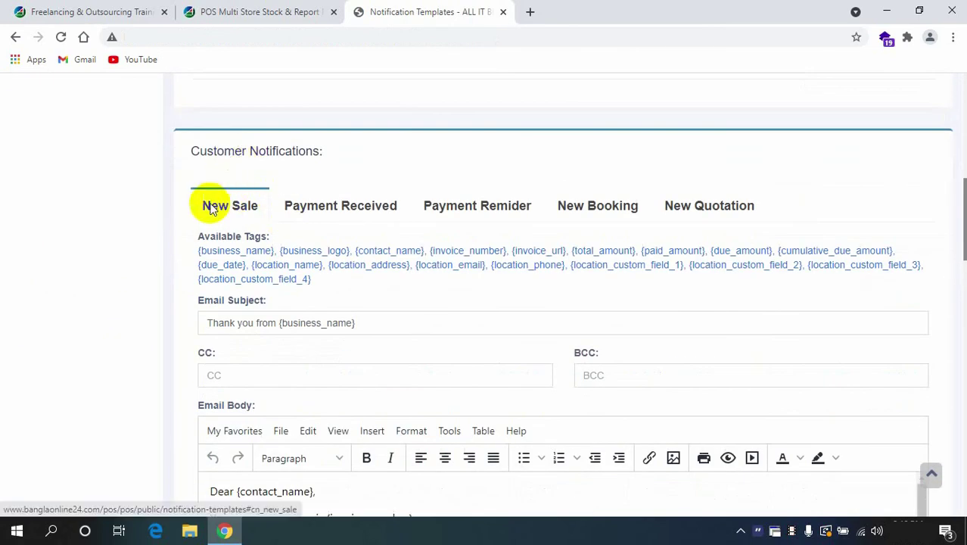
Read the email body of the New Sale customer notification template
scroll(233, 213, "down", 2)
scroll(306, 371, "down", 1)
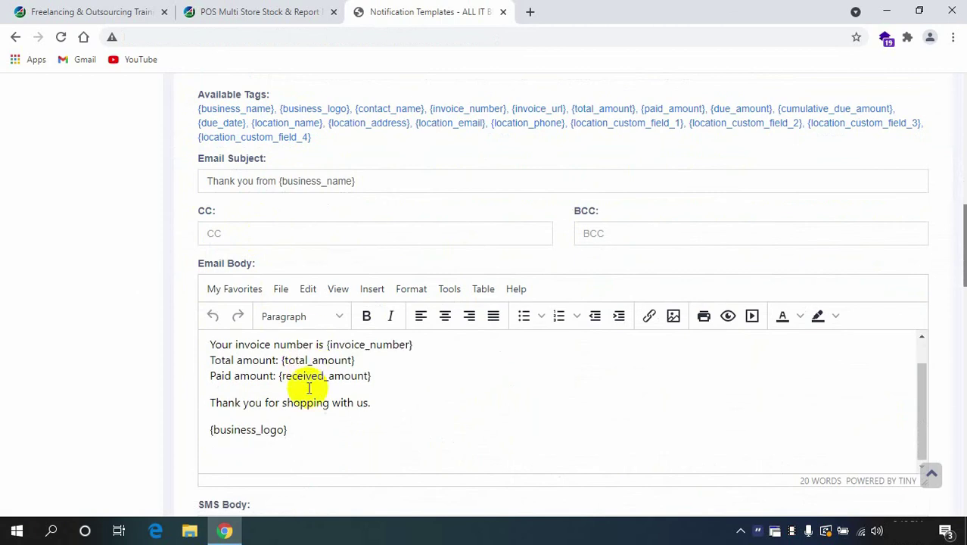
scroll(307, 393, "up", 1)
scroll(311, 405, "down", 1)
scroll(318, 416, "up", 1)
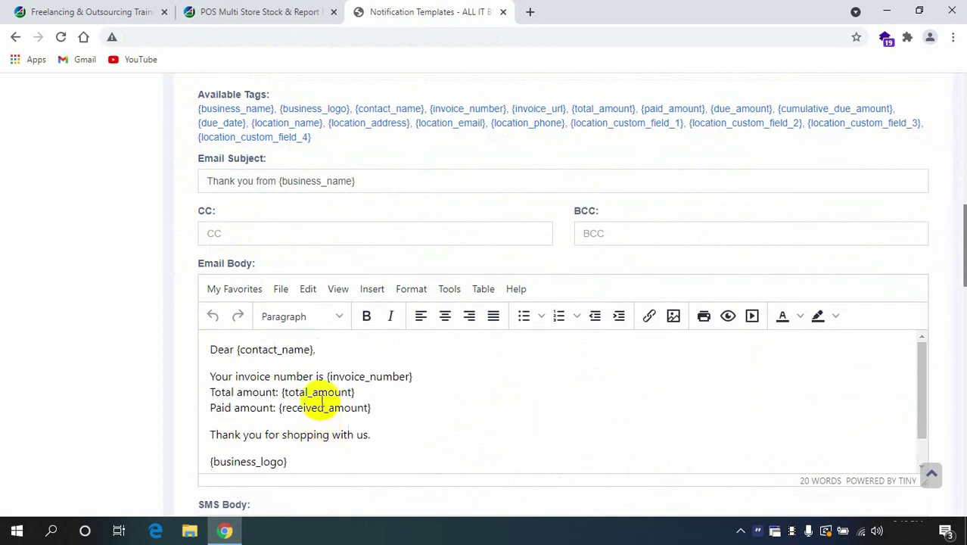
scroll(320, 395, "up", 2)
View the Payment Received customer notification template, including its tags, email subject and body
left_click(335, 215)
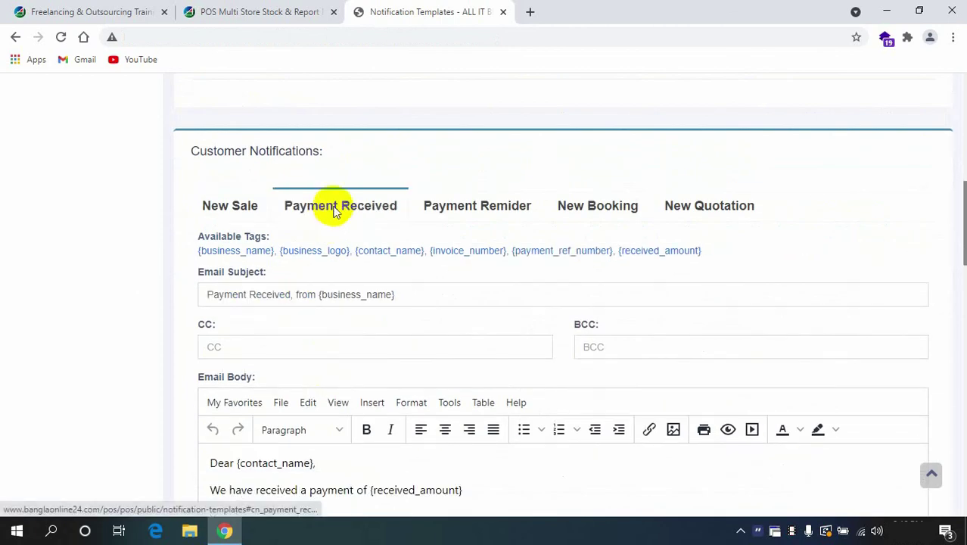
scroll(295, 351, "down", 1)
scroll(317, 394, "down", 1)
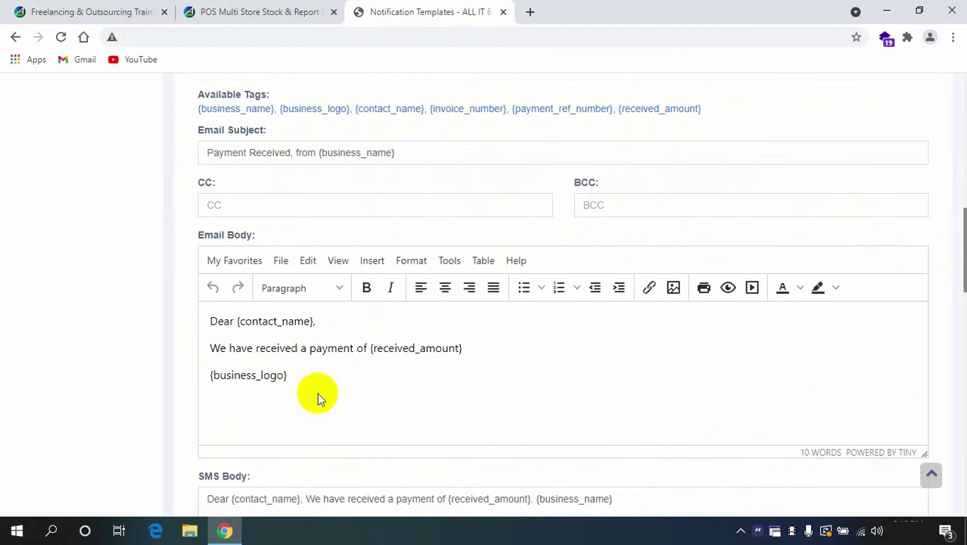
scroll(378, 352, "up", 2)
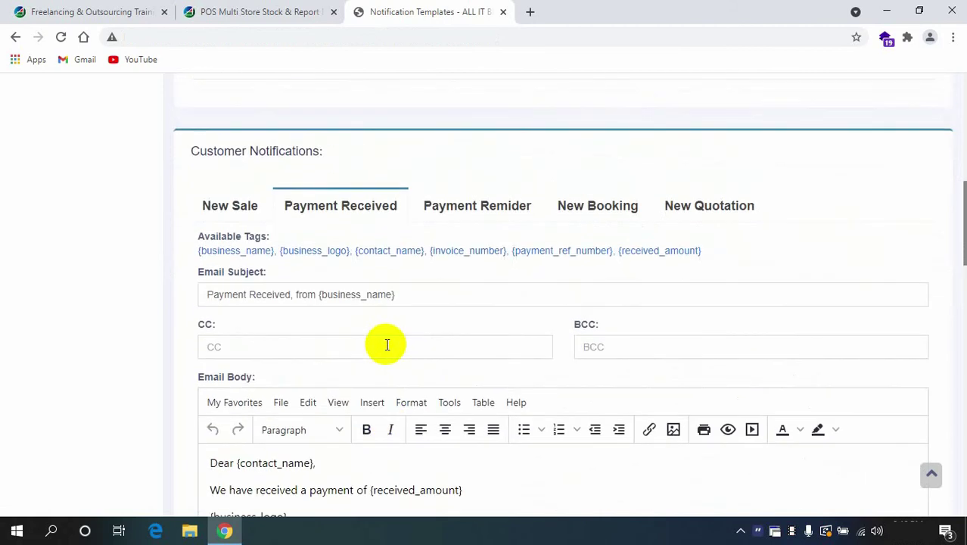
Look over the Supplier Notifications section with its New Order email template
scroll(551, 210, "down", 10)
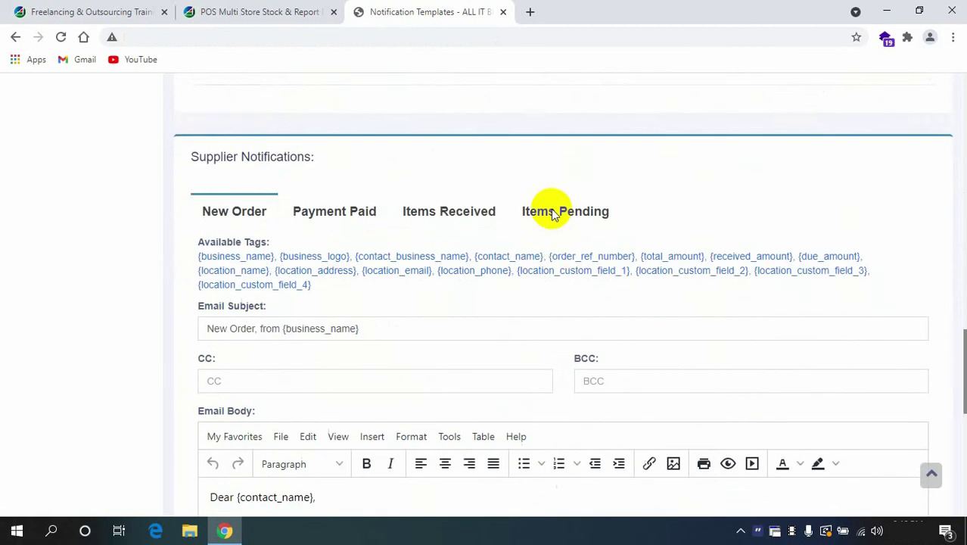
scroll(552, 212, "down", 7)
scroll(507, 303, "up", 6)
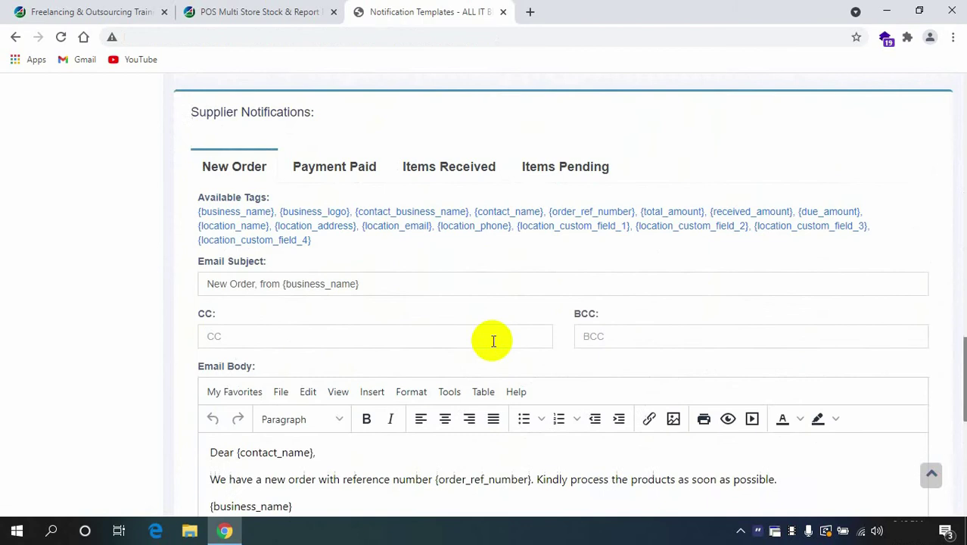
scroll(381, 331, "up", 15)
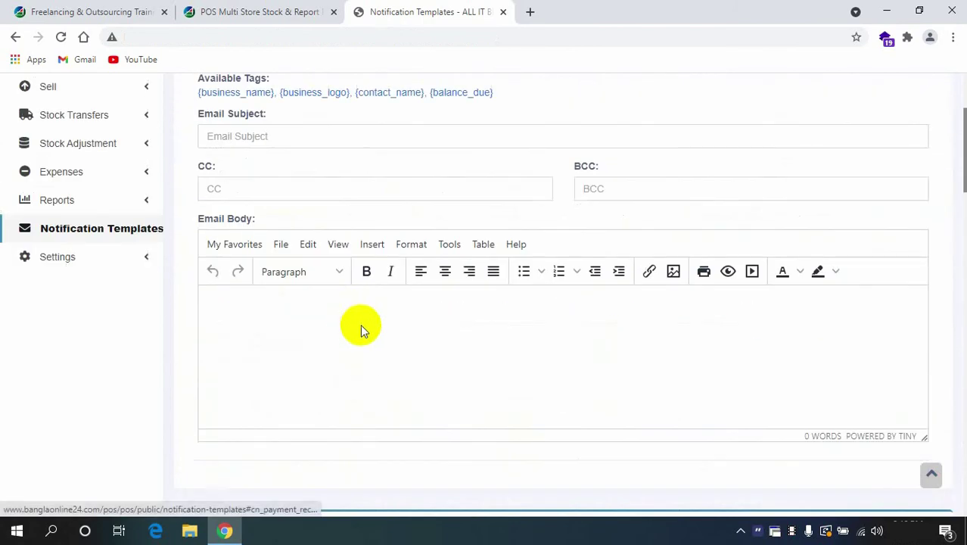
Open the Business Settings and look through the Business, Tax, Product, Contact and Sale sections
left_click(91, 258)
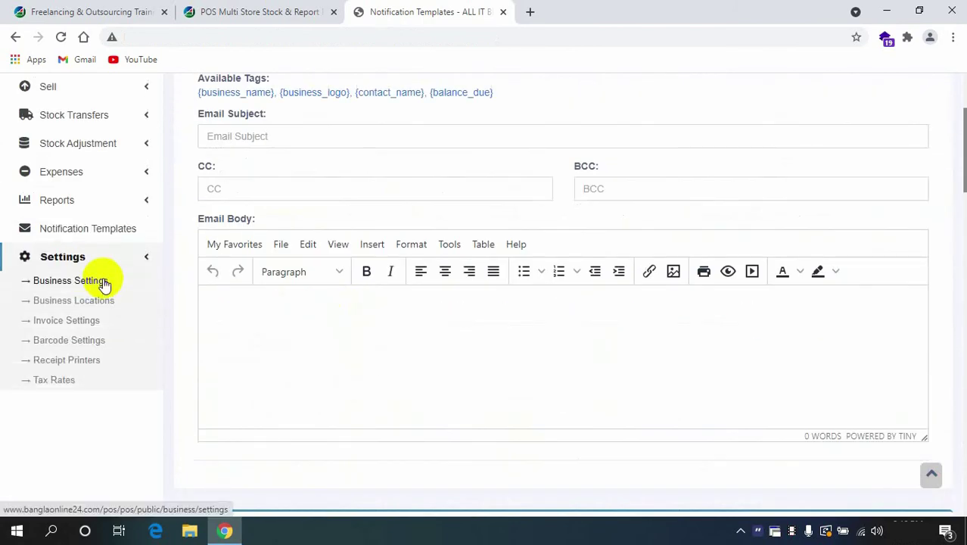
left_click(105, 284)
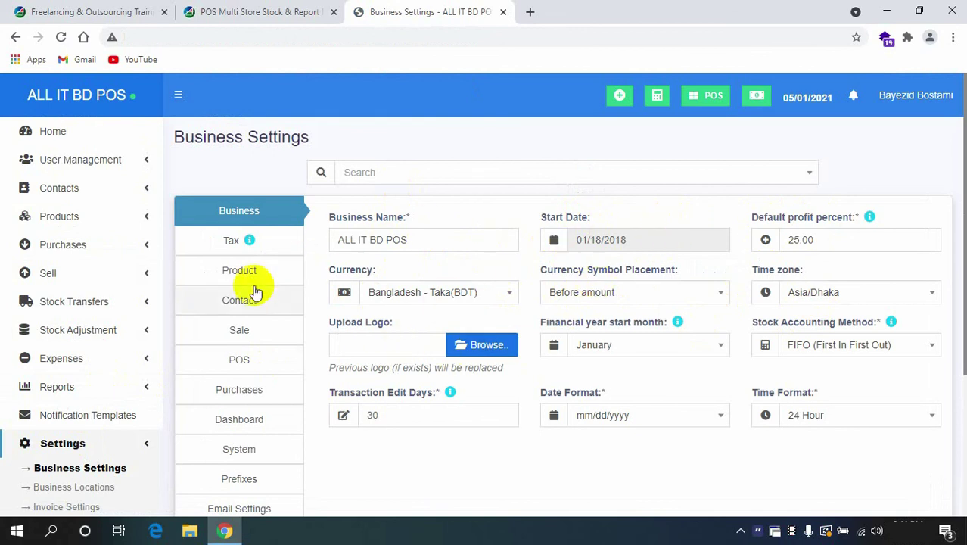
left_click(216, 252)
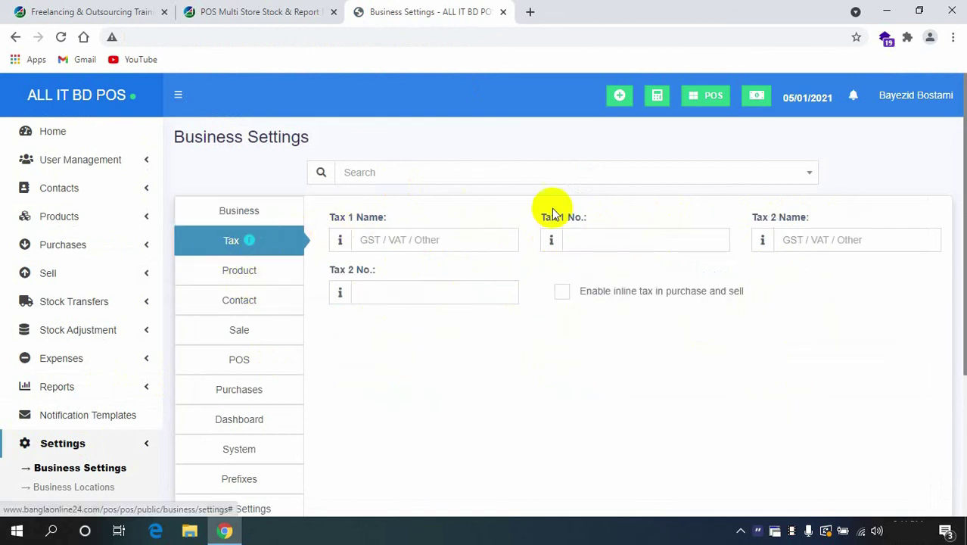
left_click(229, 282)
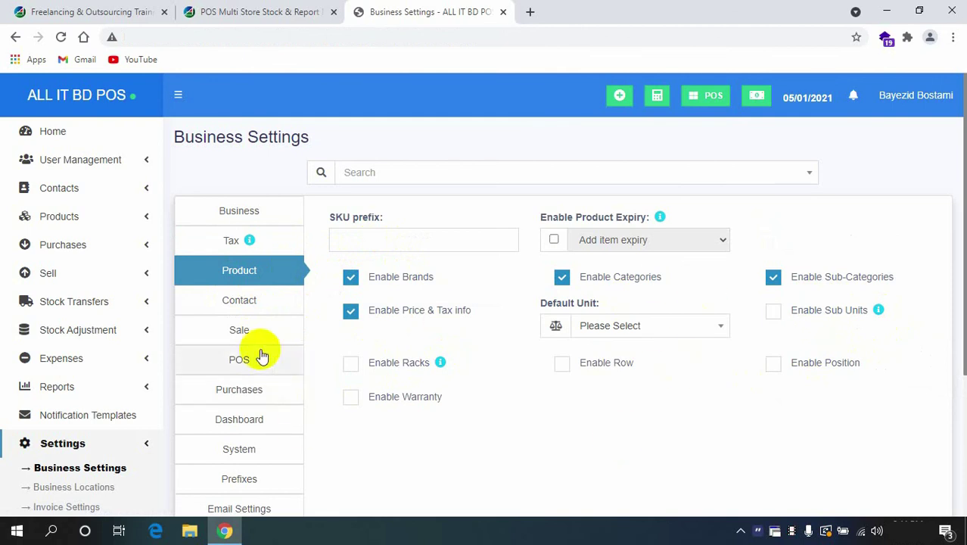
left_click(217, 309)
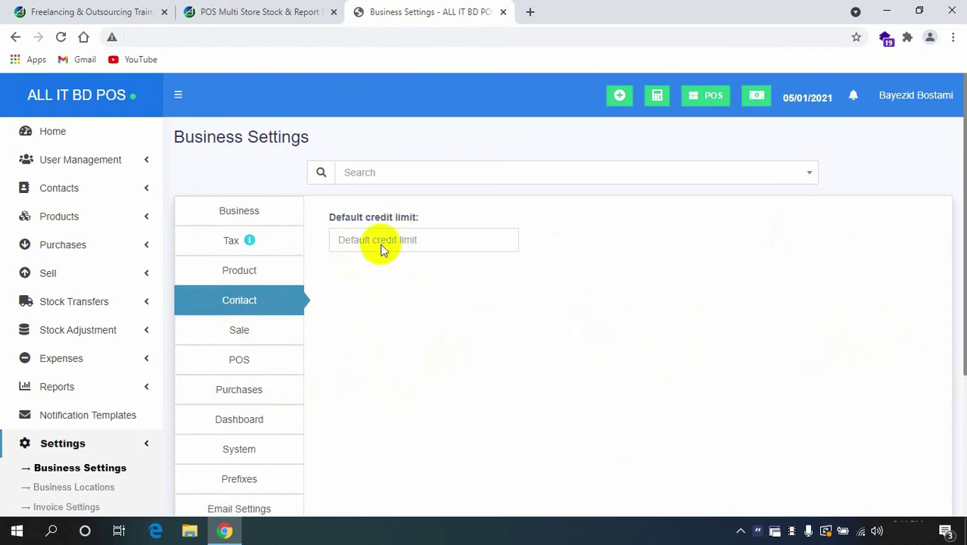
left_click(257, 328)
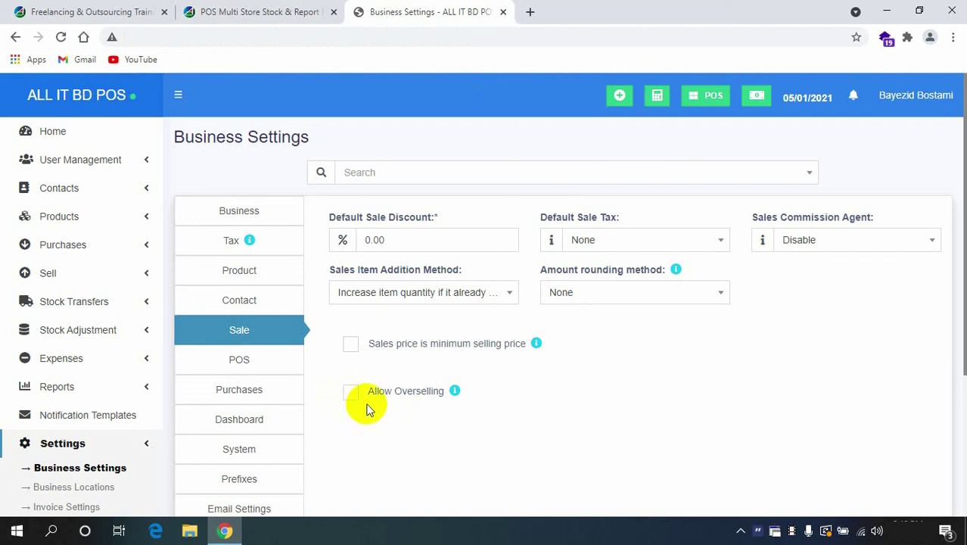
Examine the POS section of the Business Settings, covering keyboard shortcuts, POS options and the weighing scale barcode setting
left_click(258, 357)
scroll(352, 341, "down", 3)
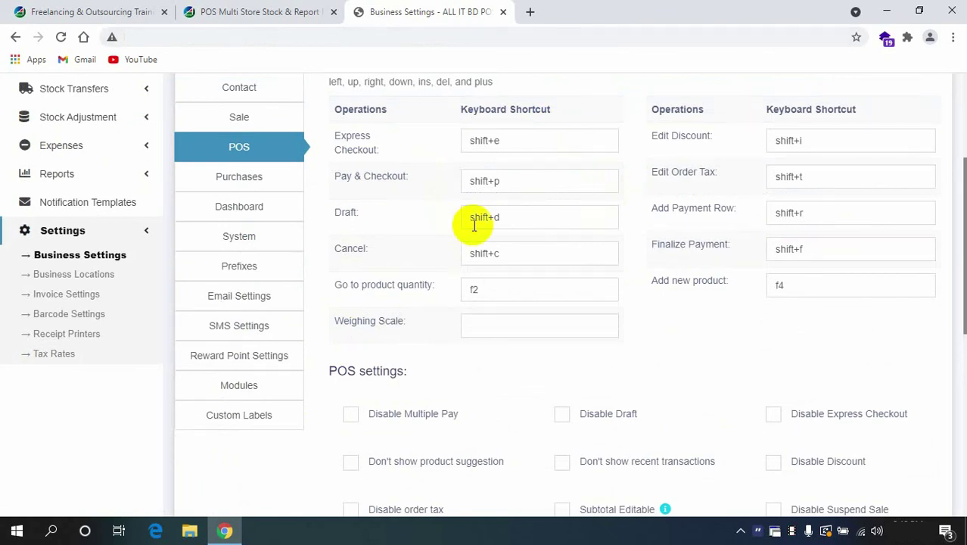
scroll(477, 220, "down", 3)
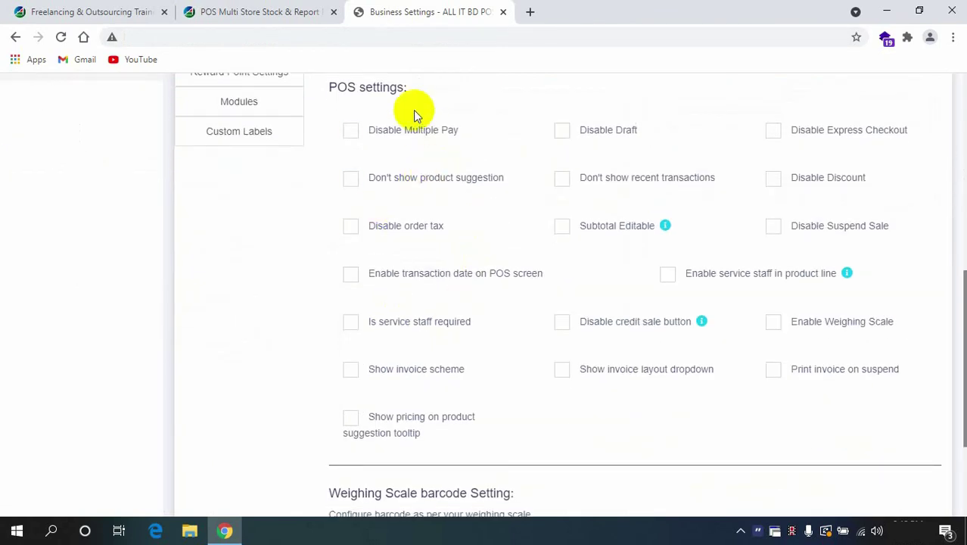
scroll(441, 316, "down", 2)
scroll(605, 216, "up", 4)
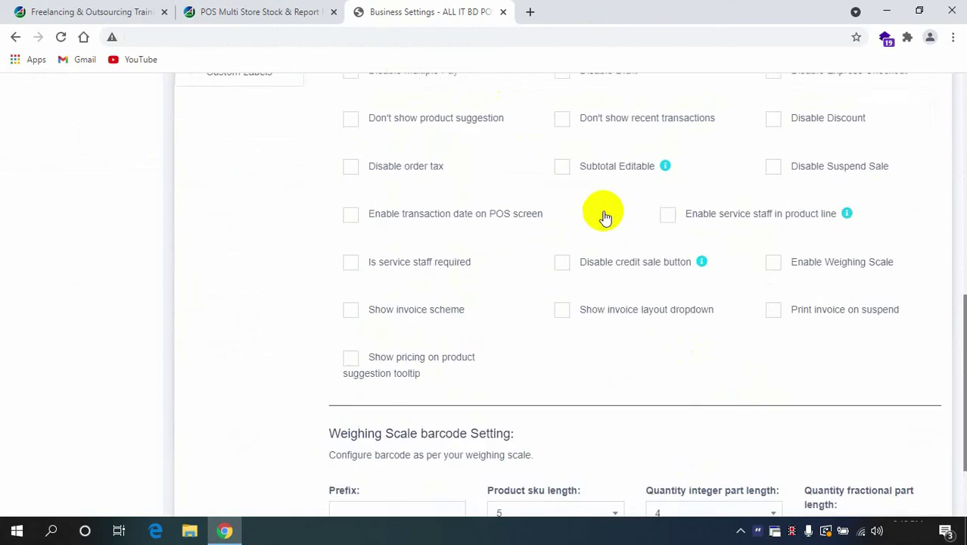
scroll(514, 326, "up", 2)
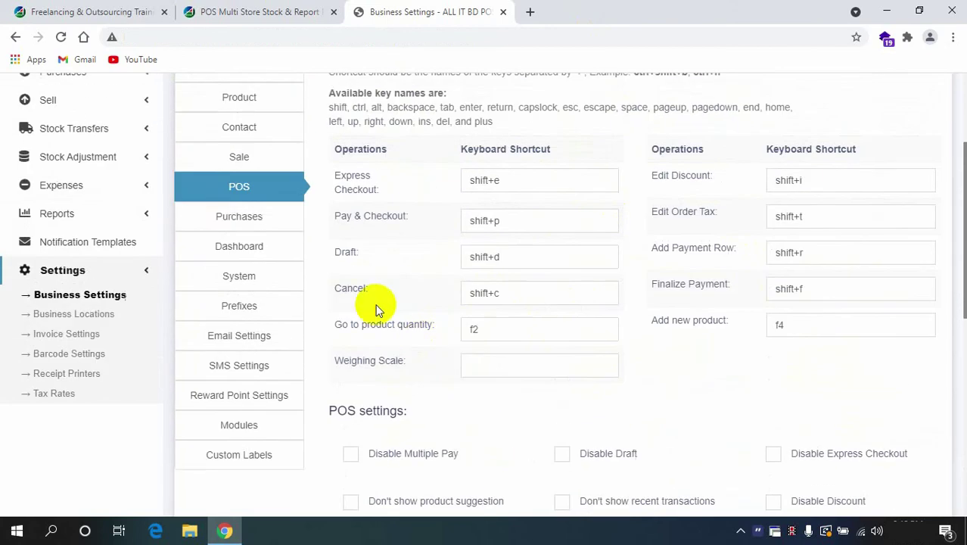
View the Purchases options in the Business Settings
left_click(216, 217)
scroll(303, 303, "up", 1)
scroll(356, 280, "up", 2)
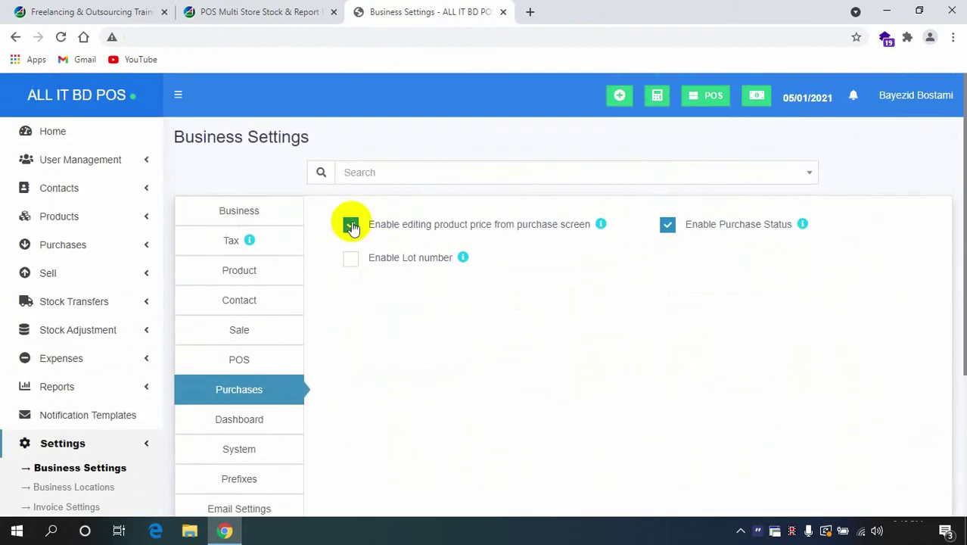
View the Dashboard stock expiry alert setting and the System theme and datatable settings
scroll(454, 261, "down", 1)
scroll(415, 250, "down", 2)
left_click(247, 278)
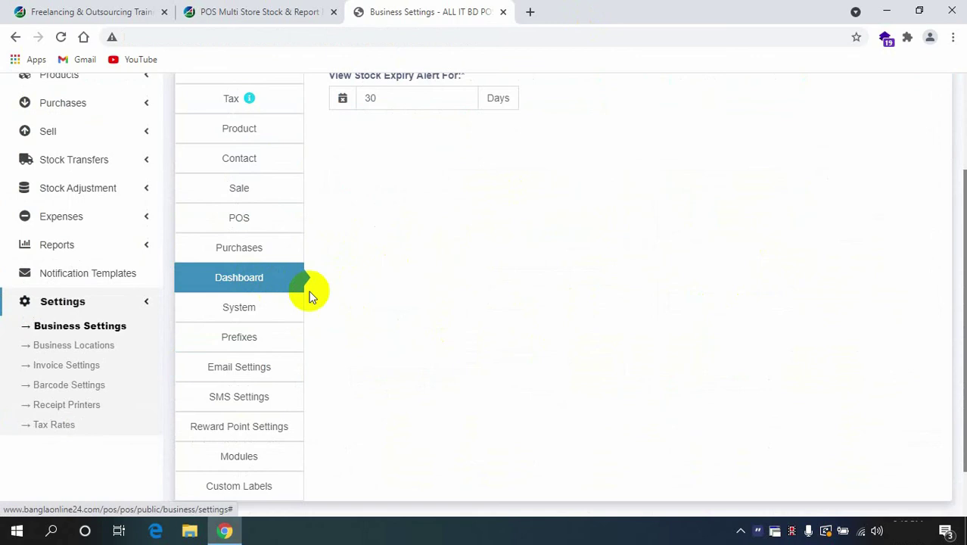
scroll(341, 292, "up", 1)
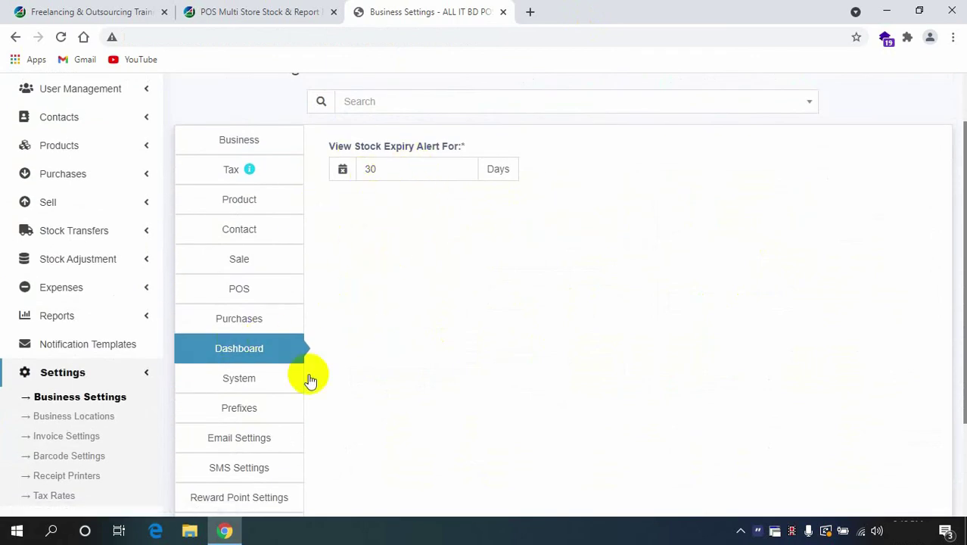
left_click(286, 377)
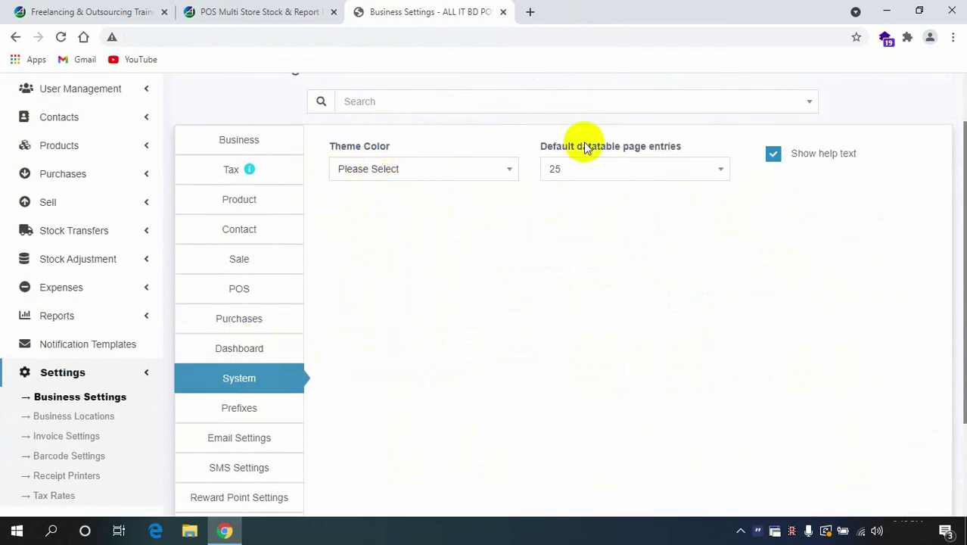
Look over the Prefixes fields and the Email Settings form in the Business Settings
scroll(454, 242, "down", 2)
left_click(297, 275)
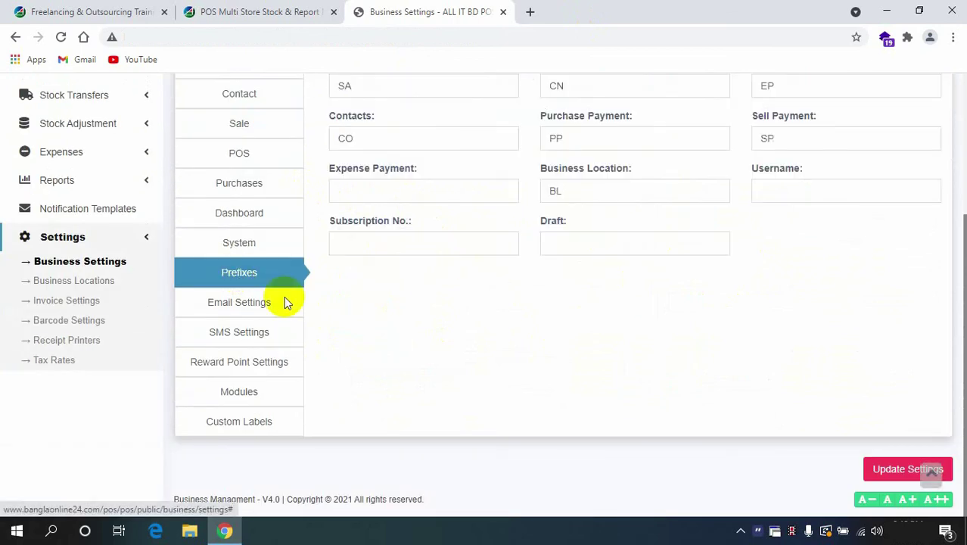
scroll(288, 303, "up", 2)
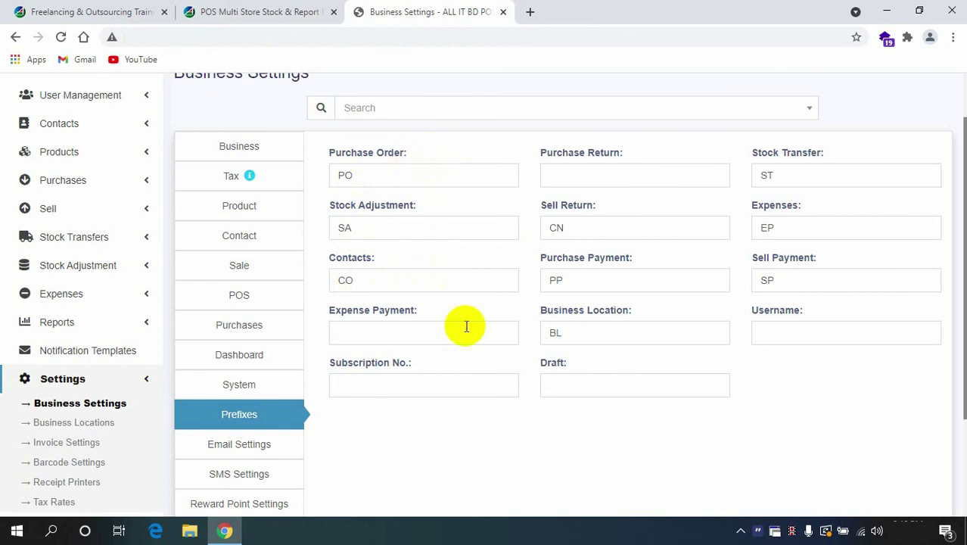
left_click(267, 452)
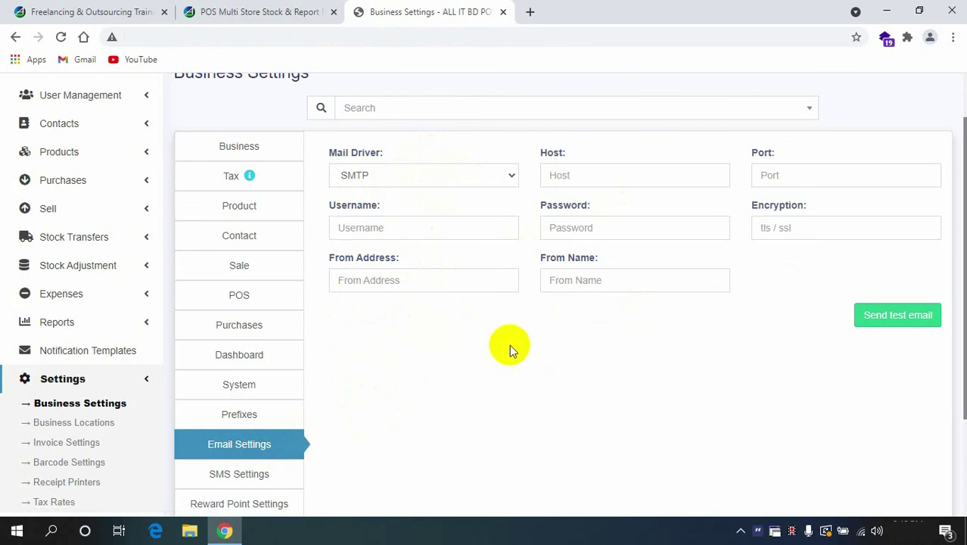
Examine the SMS Settings form with its service, header and parameter fields
scroll(424, 394, "down", 1)
left_click(258, 409)
scroll(348, 405, "up", 1)
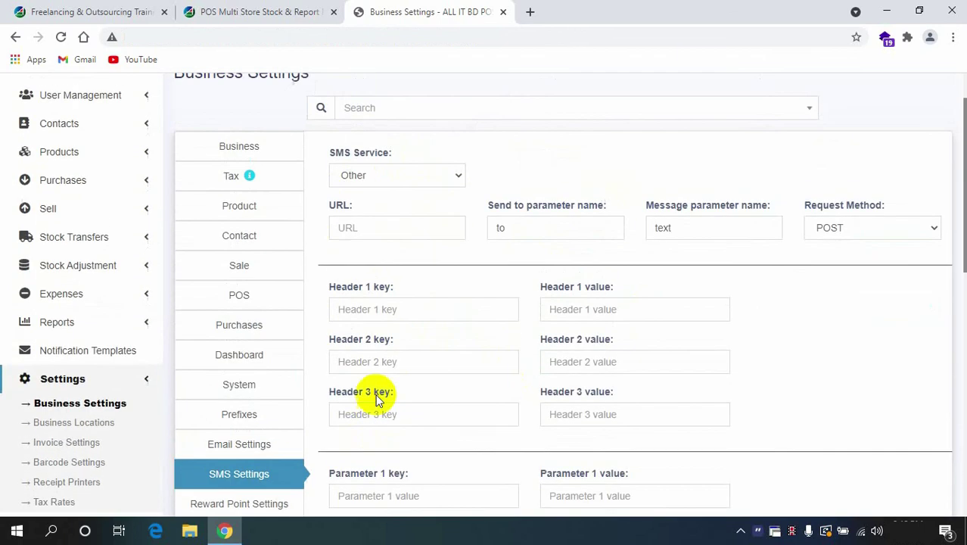
scroll(416, 265, "down", 3)
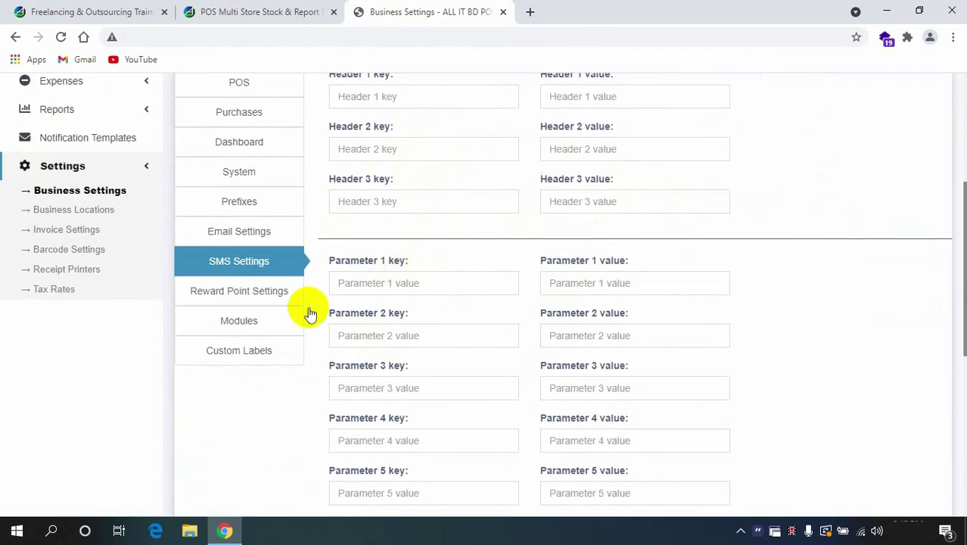
Review the Enable/Disable Modules options in the Business Settings
left_click(248, 322)
scroll(358, 323, "up", 2)
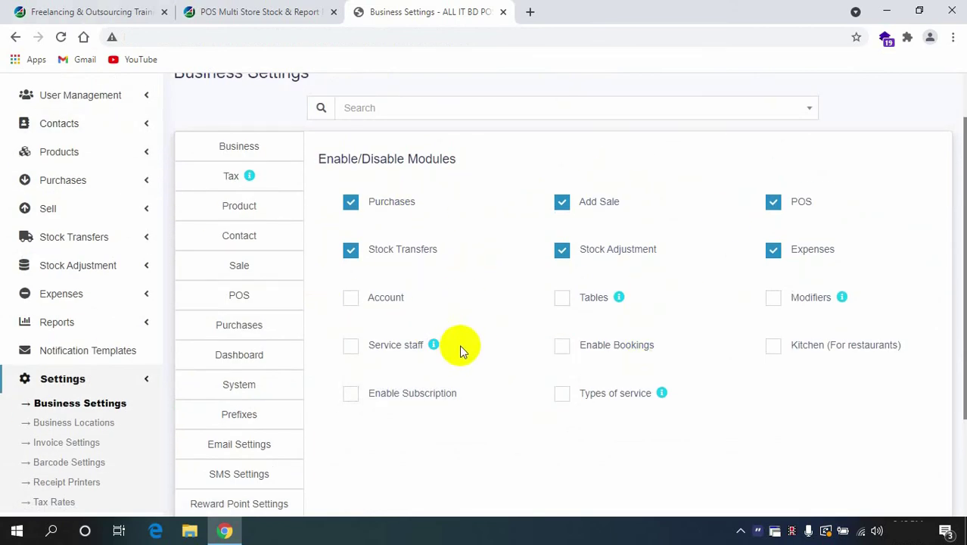
scroll(462, 349, "down", 2)
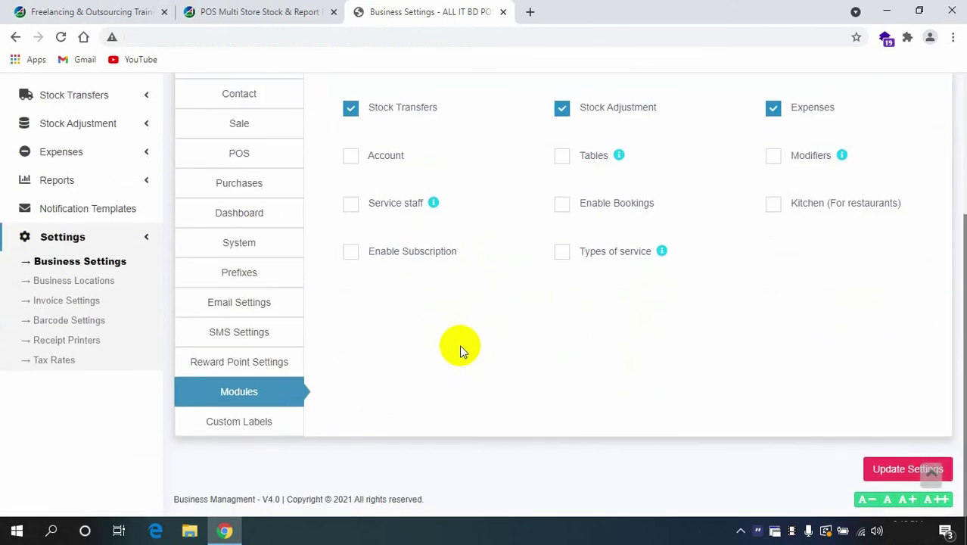
View the Business Locations list and the Invoice Settings' schemes and layouts
left_click(79, 278)
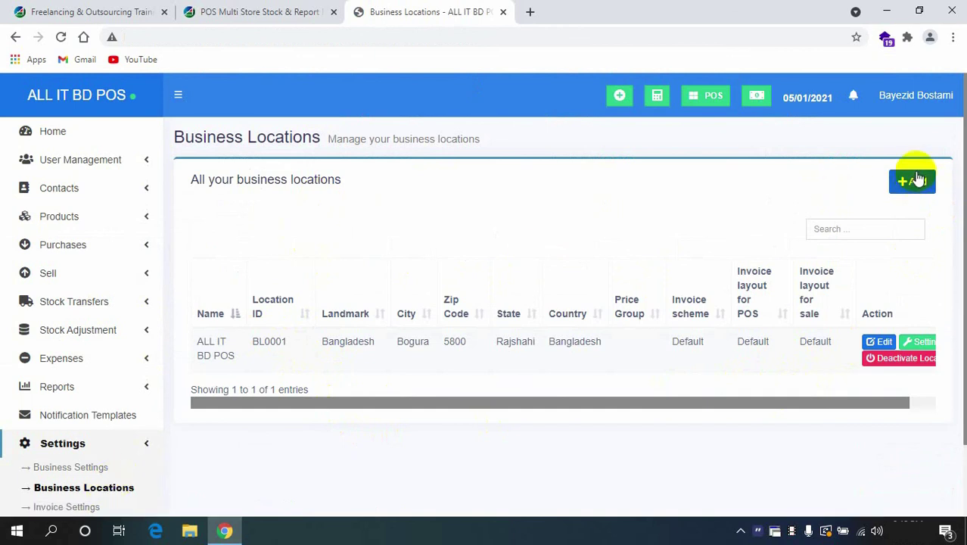
scroll(108, 393, "down", 2)
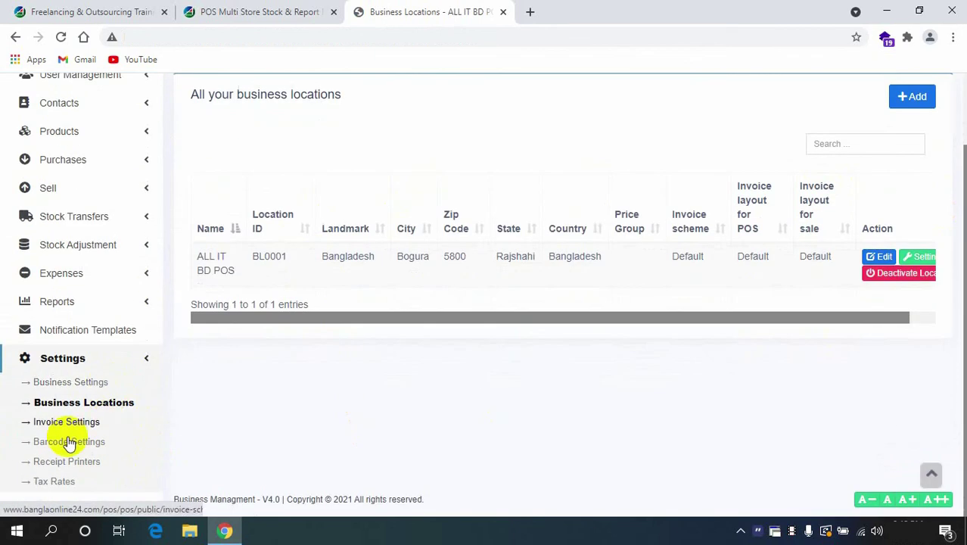
left_click(73, 422)
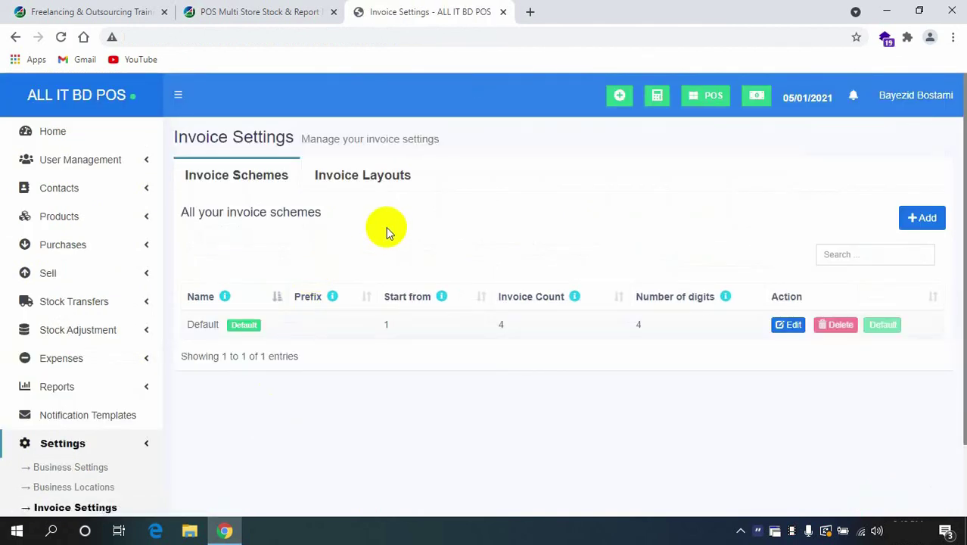
left_click(356, 187)
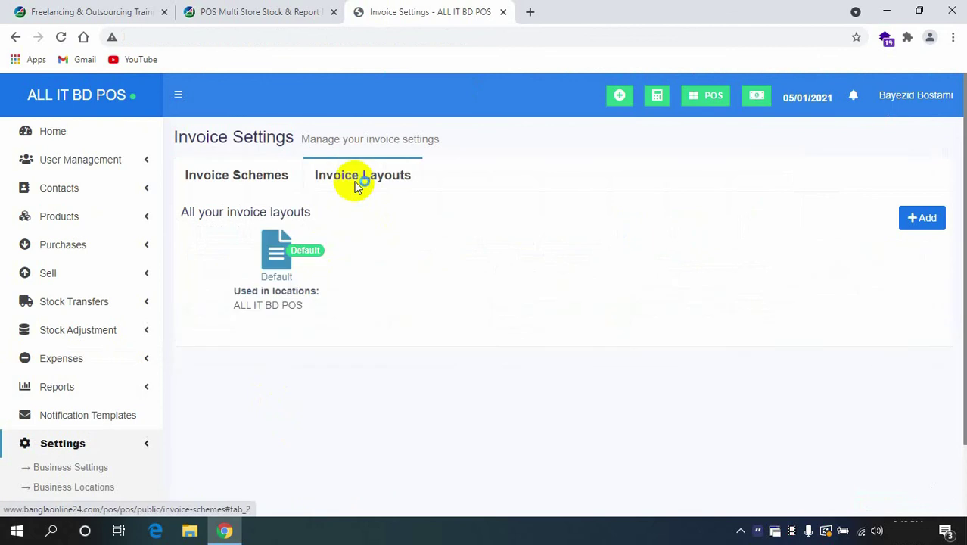
Open the Default invoice layout for editing in a new browser tab and dismiss the Windows update notification
middle_click(316, 244)
left_click(555, 12)
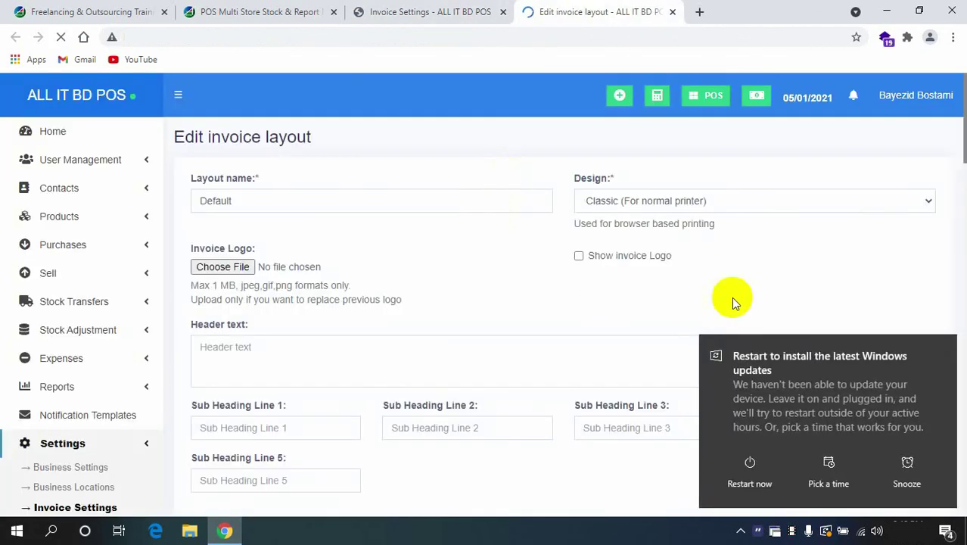
left_click(942, 352)
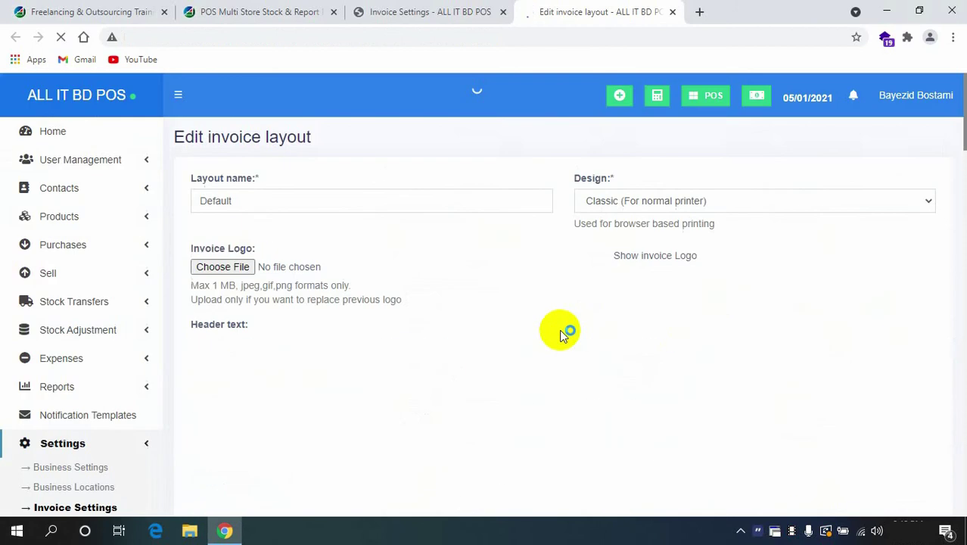
Review the Default invoice layout's label, customer, address and product detail fields, and close the layout's browser tab
scroll(560, 328, "down", 5)
scroll(589, 277, "down", 12)
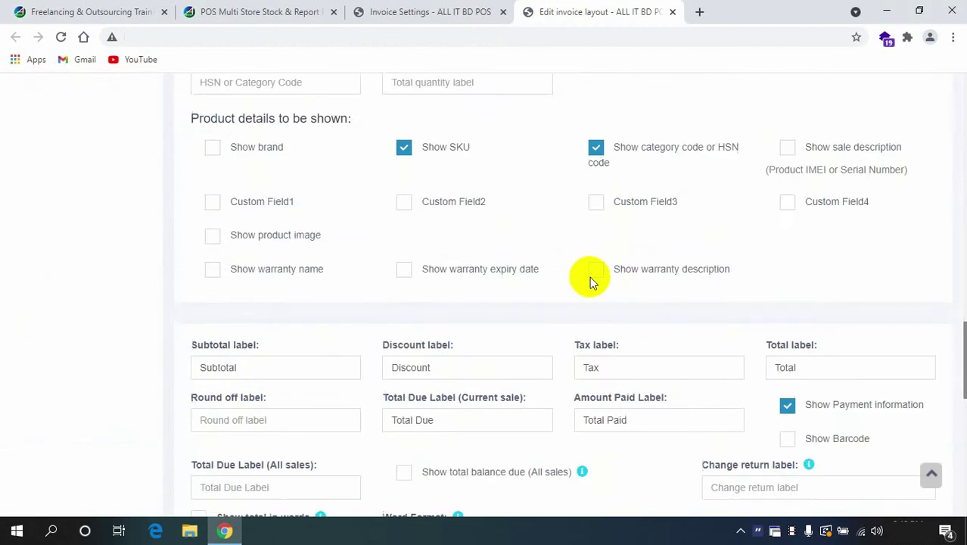
scroll(594, 280, "up", 5)
scroll(608, 286, "up", 4)
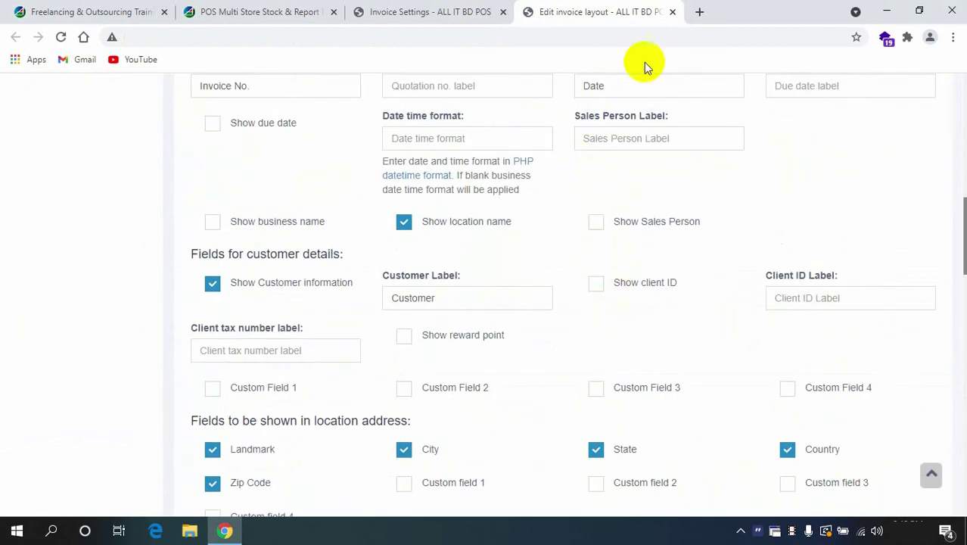
left_click(672, 12)
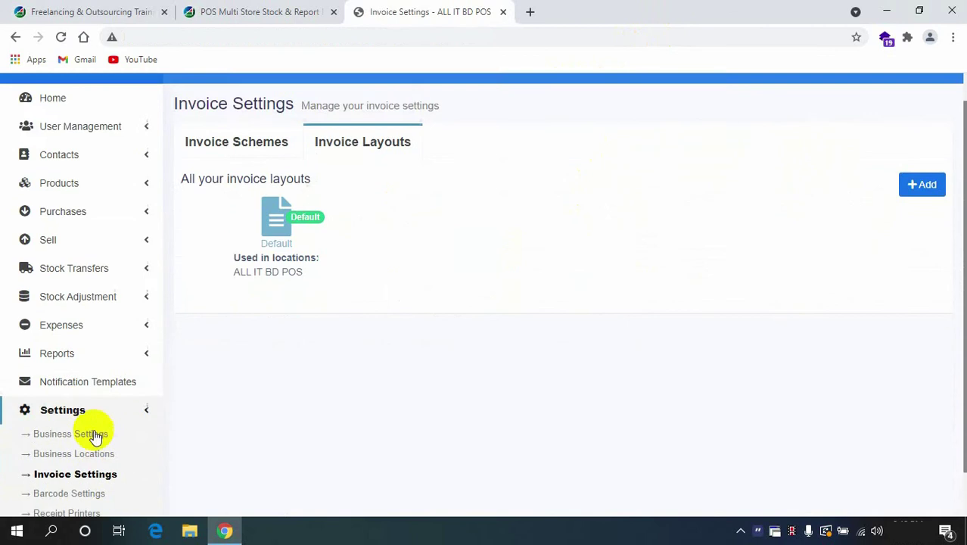
View the Barcode Settings list and the list of configured receipt printers
scroll(84, 450, "down", 1)
left_click(81, 439)
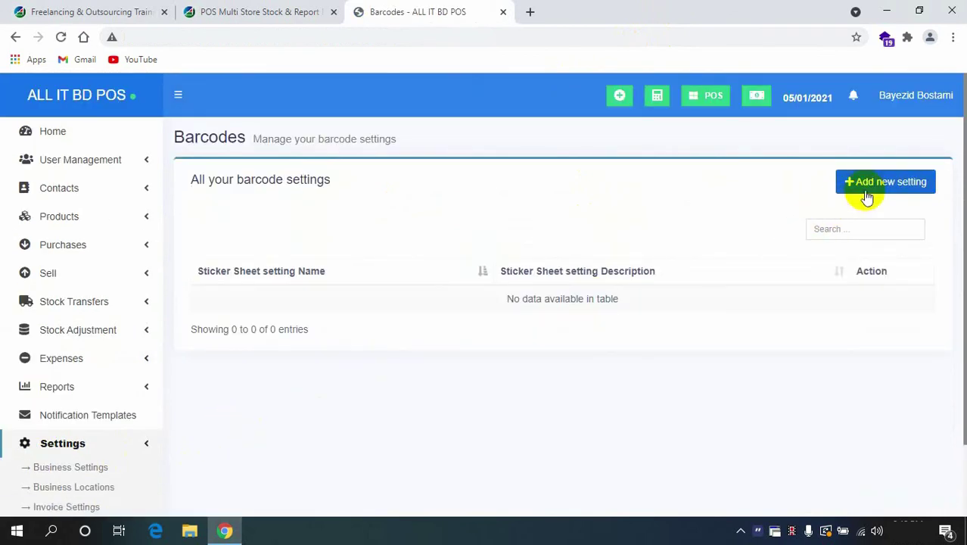
scroll(362, 339, "down", 2)
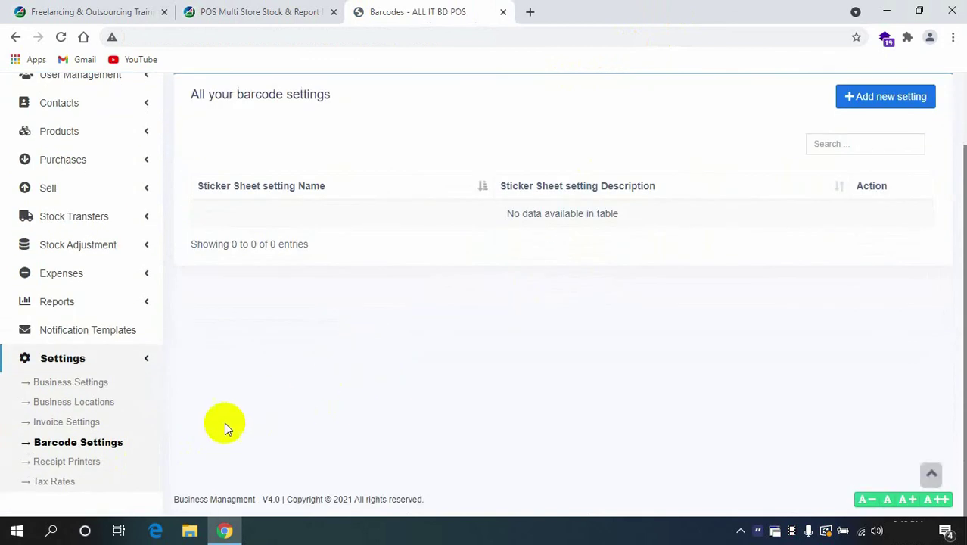
left_click(83, 463)
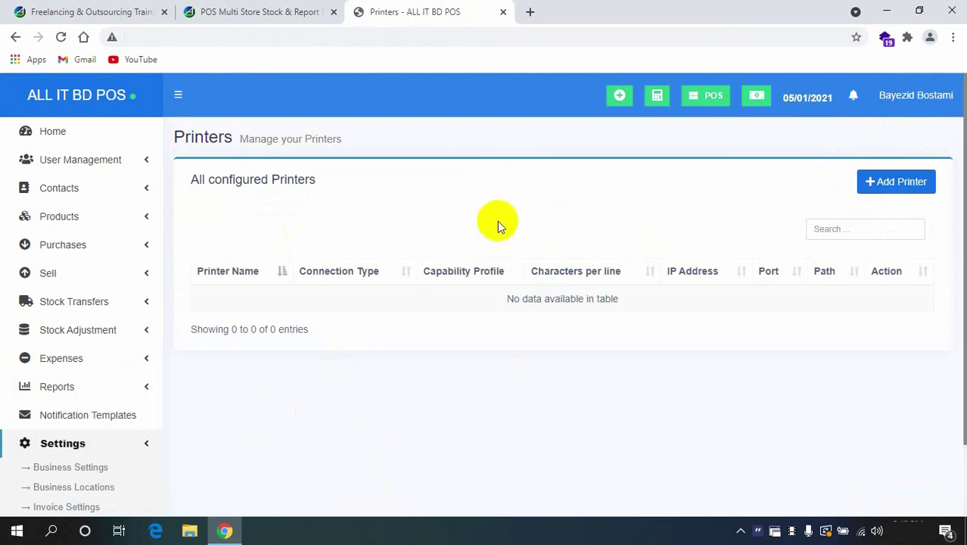
Open the Add Printer form and examine its name, connection type, capability profile, IP address and port fields
left_click(871, 182)
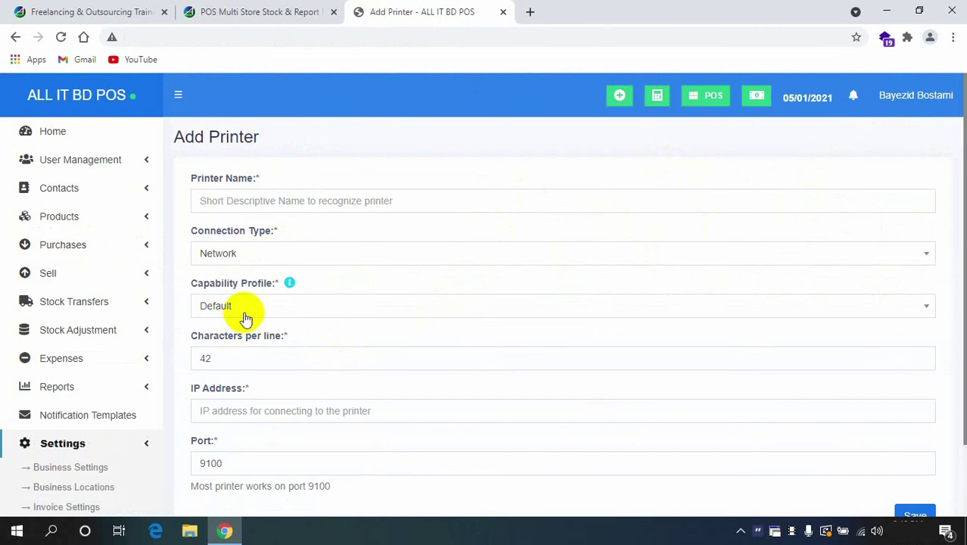
scroll(242, 316, "down", 2)
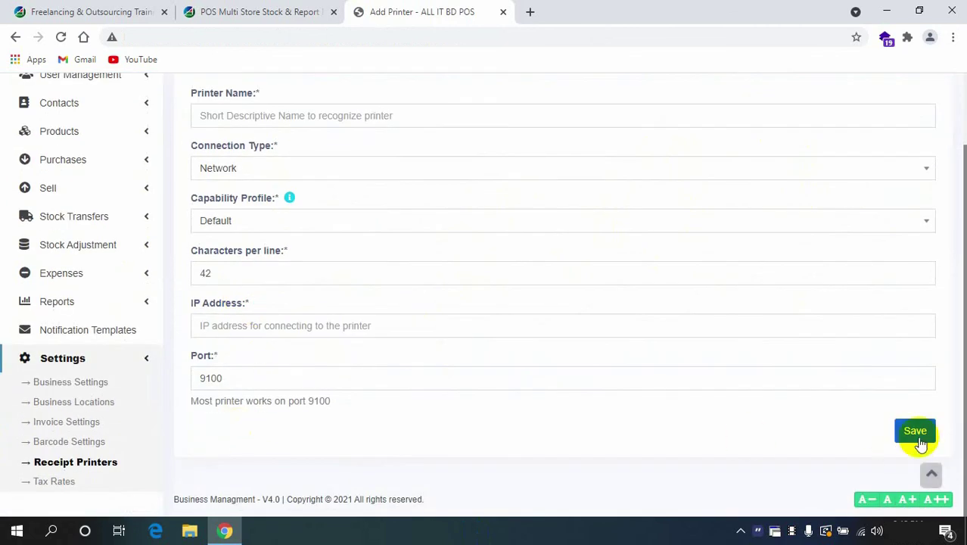
scroll(606, 392, "up", 2)
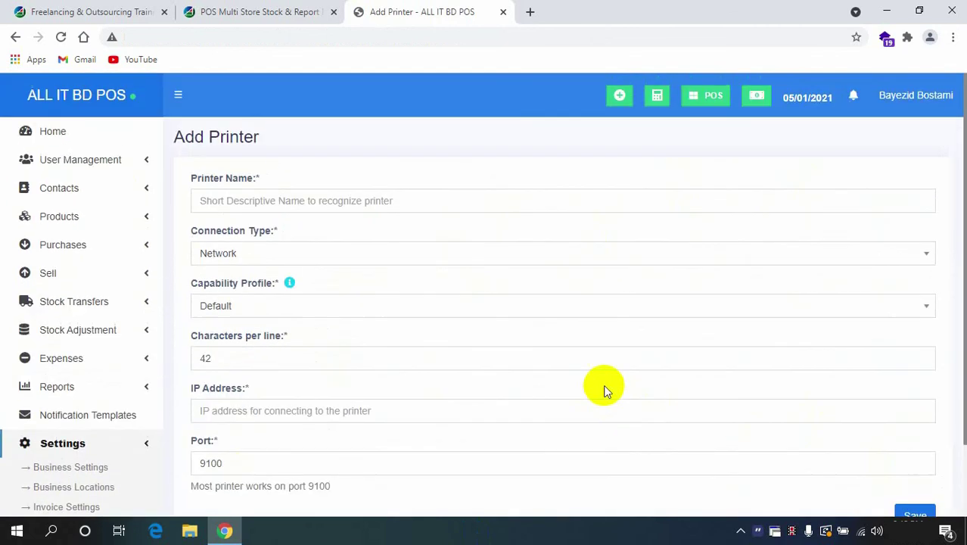
Return to the POS home page and switch to the ALL IT BD company website
left_click(61, 101)
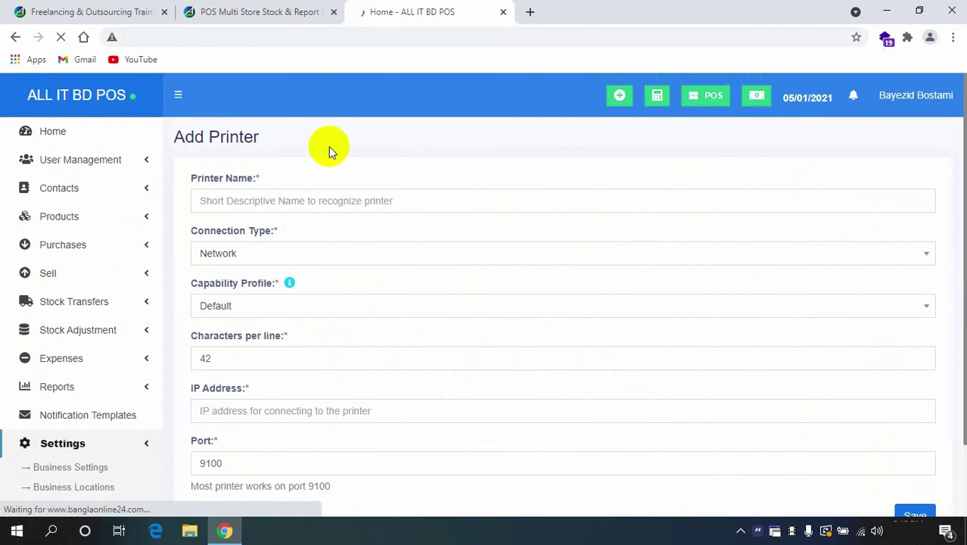
left_click(54, 9)
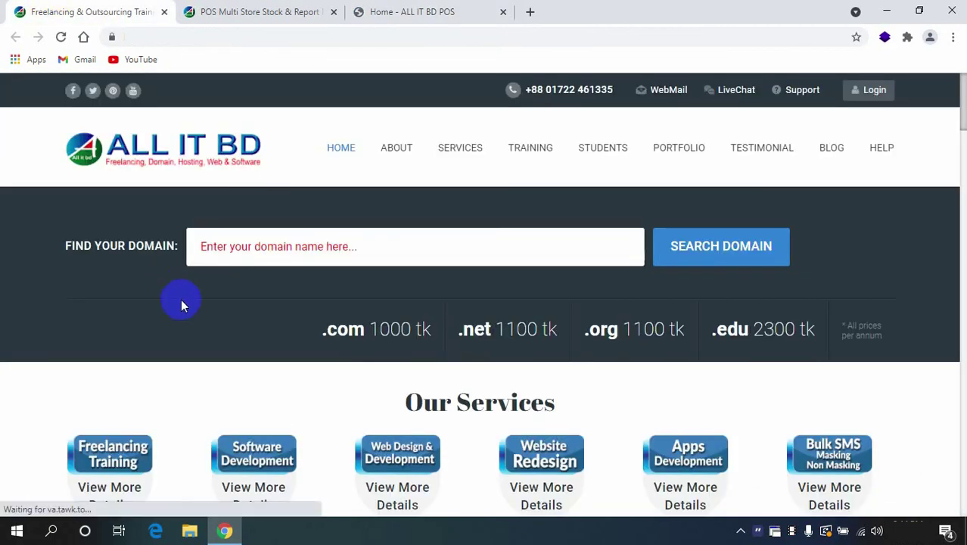